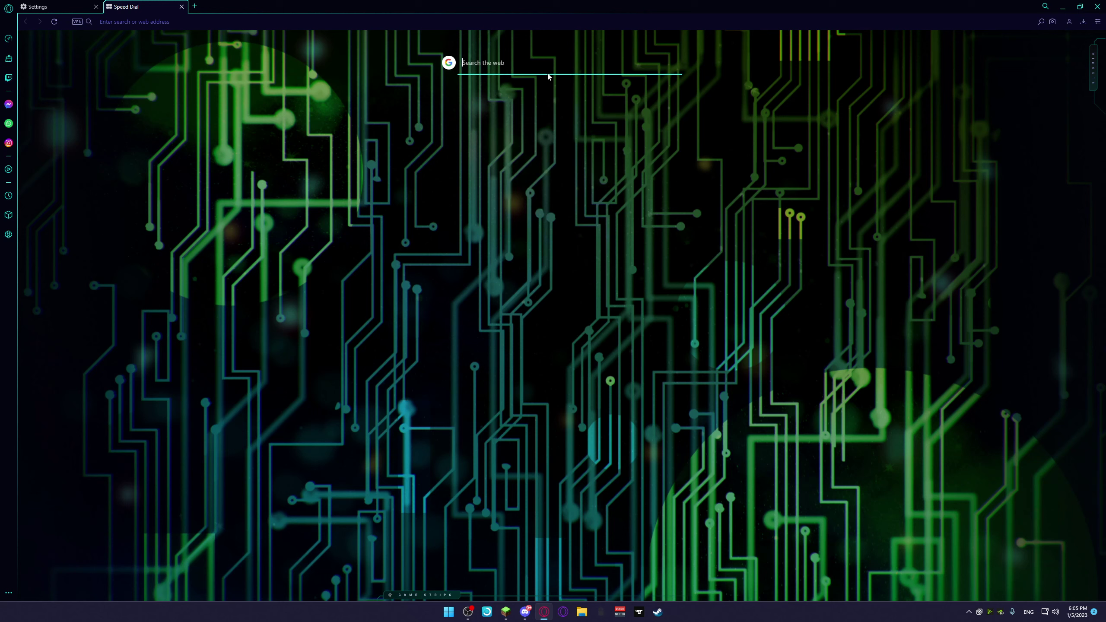
Step: Search Google for "server.jar" and refine the query to "server.jar 1.19"
text(serv)
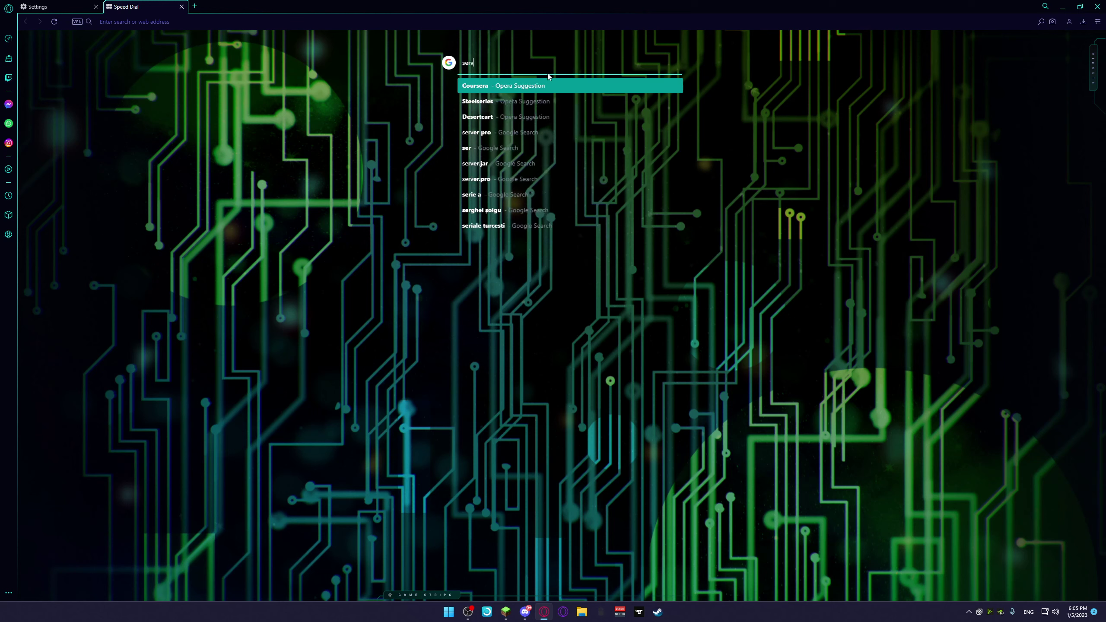
text(er.jar)
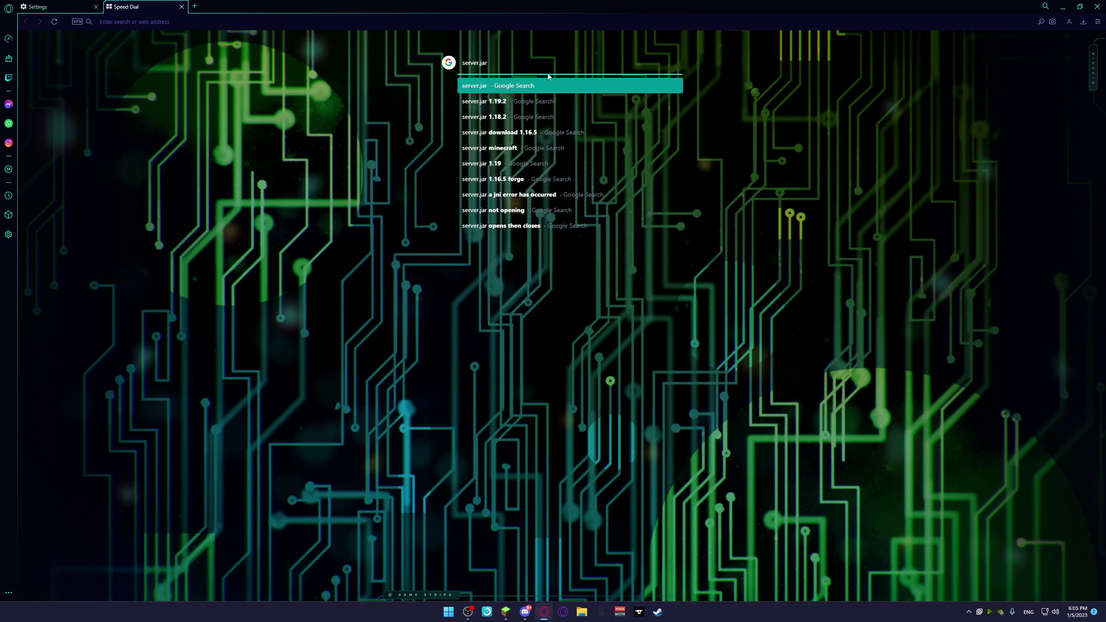
click(516, 86)
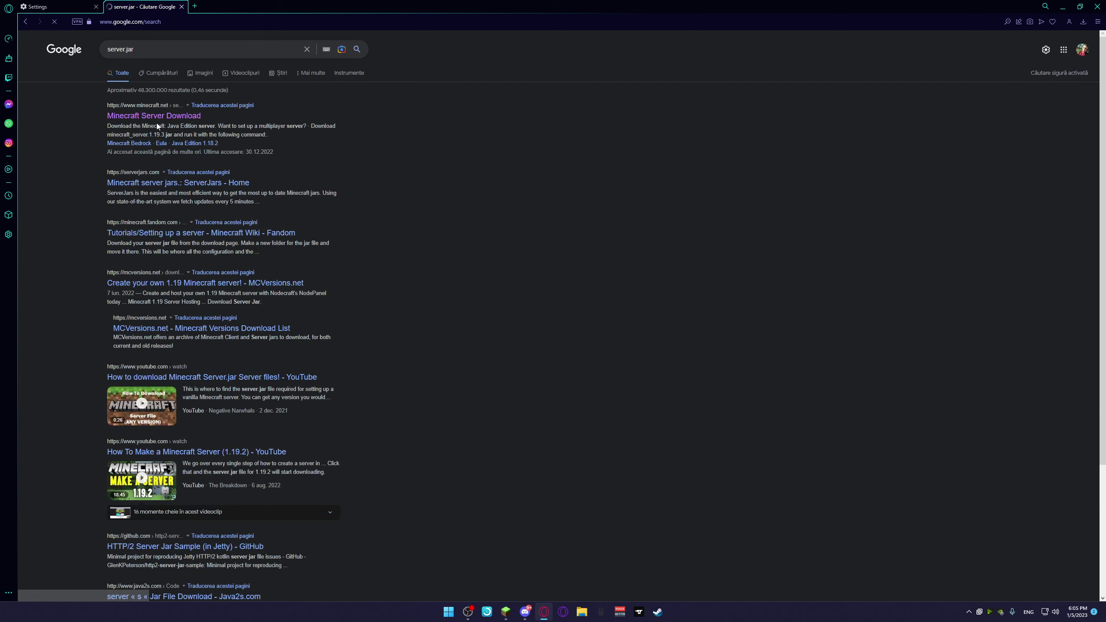
click(172, 49)
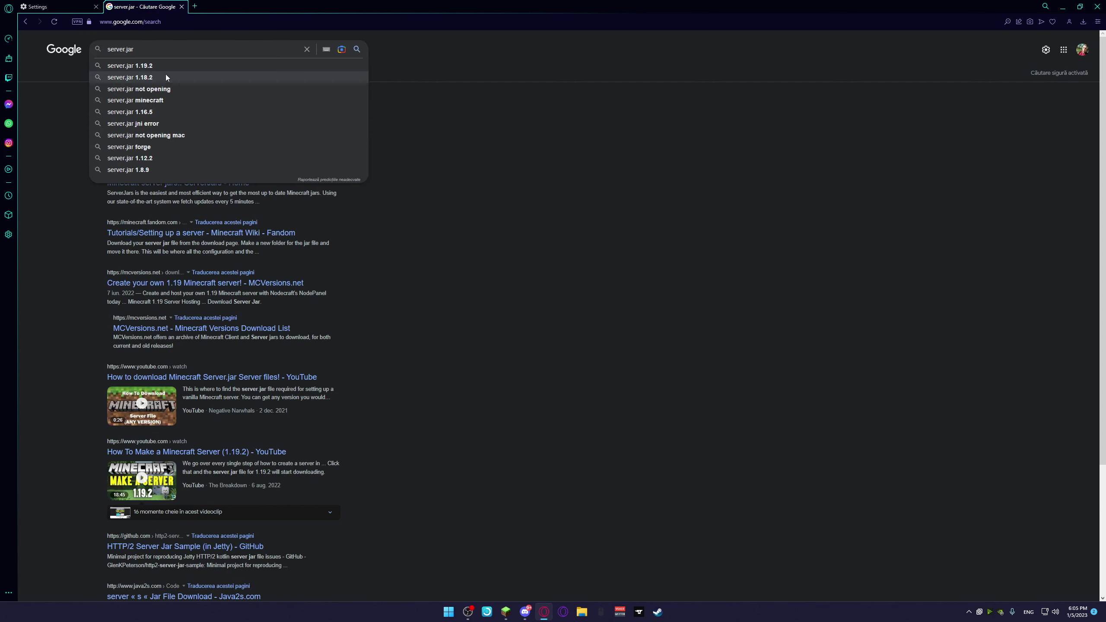
text(1)
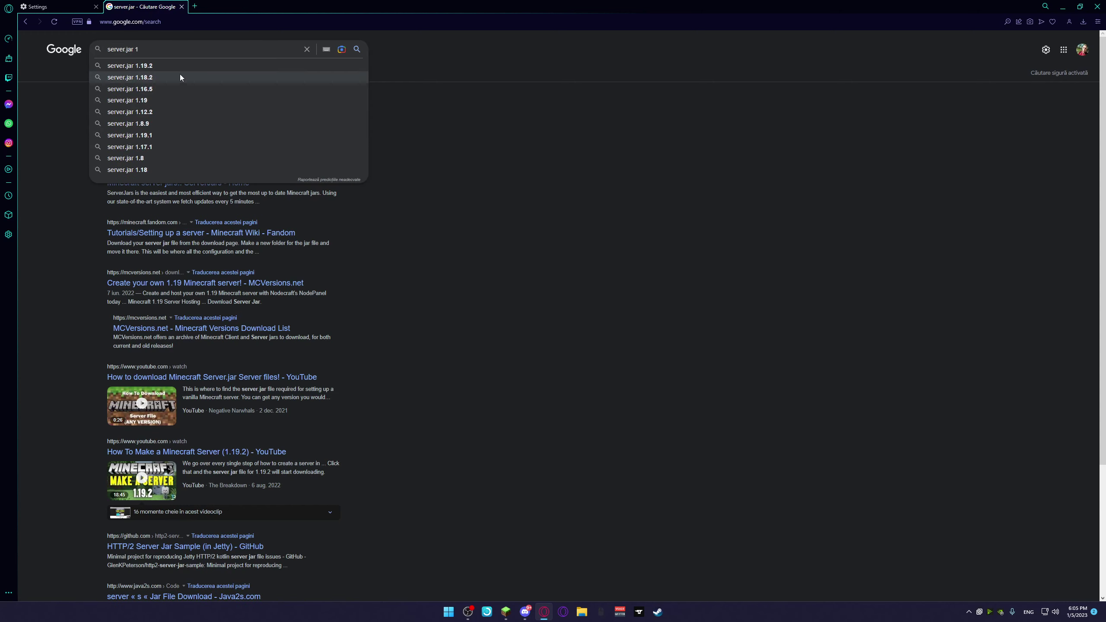
text(.19)
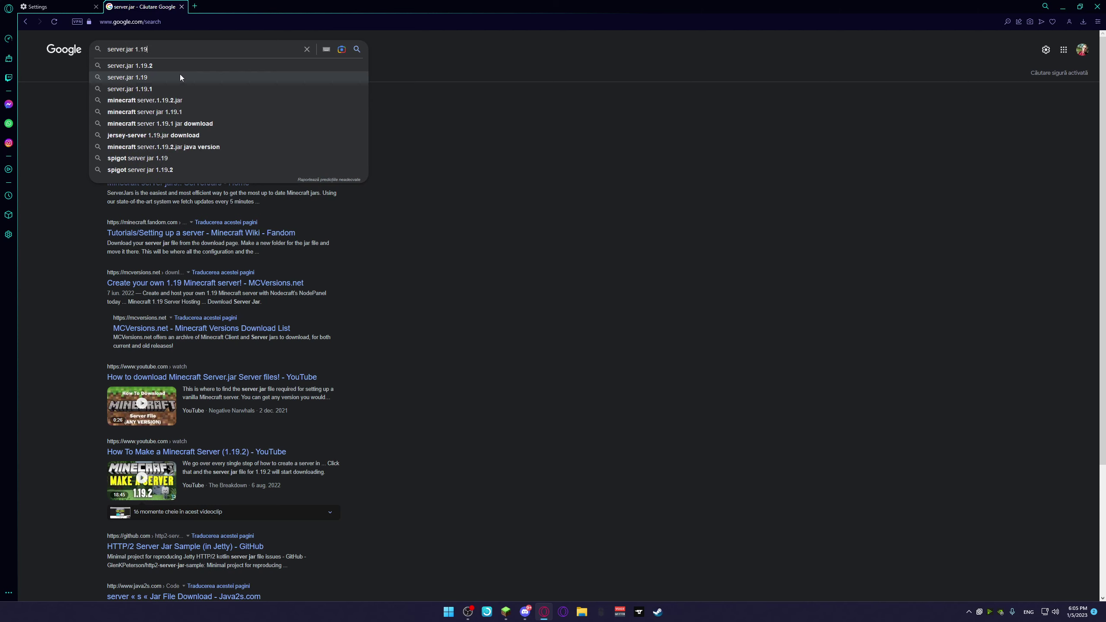
text(.)
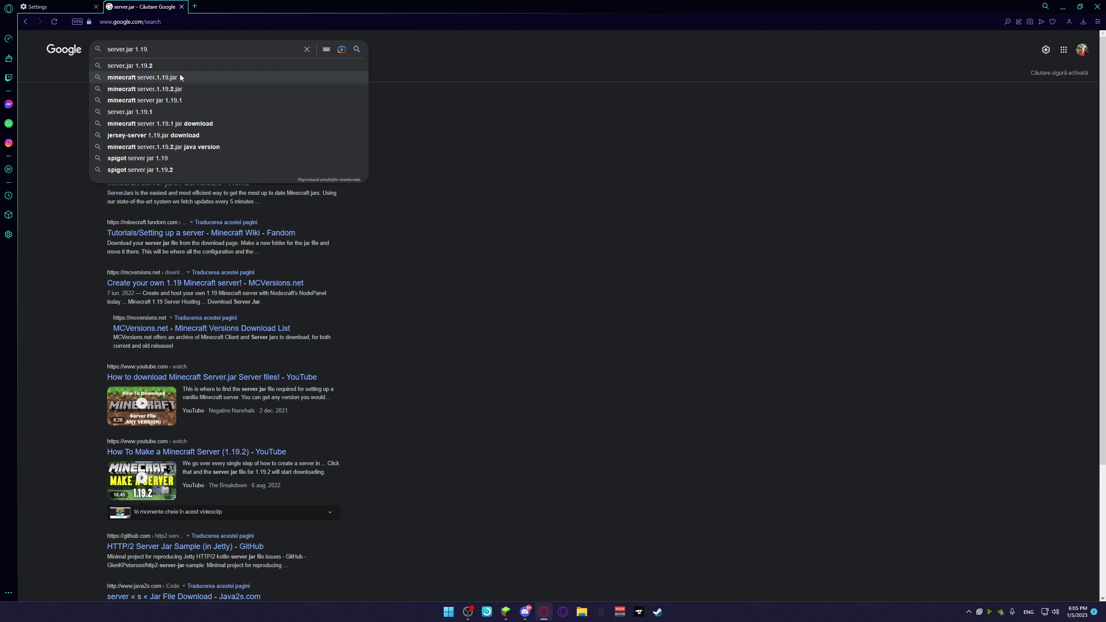
key(BackSpace)
click(194, 80)
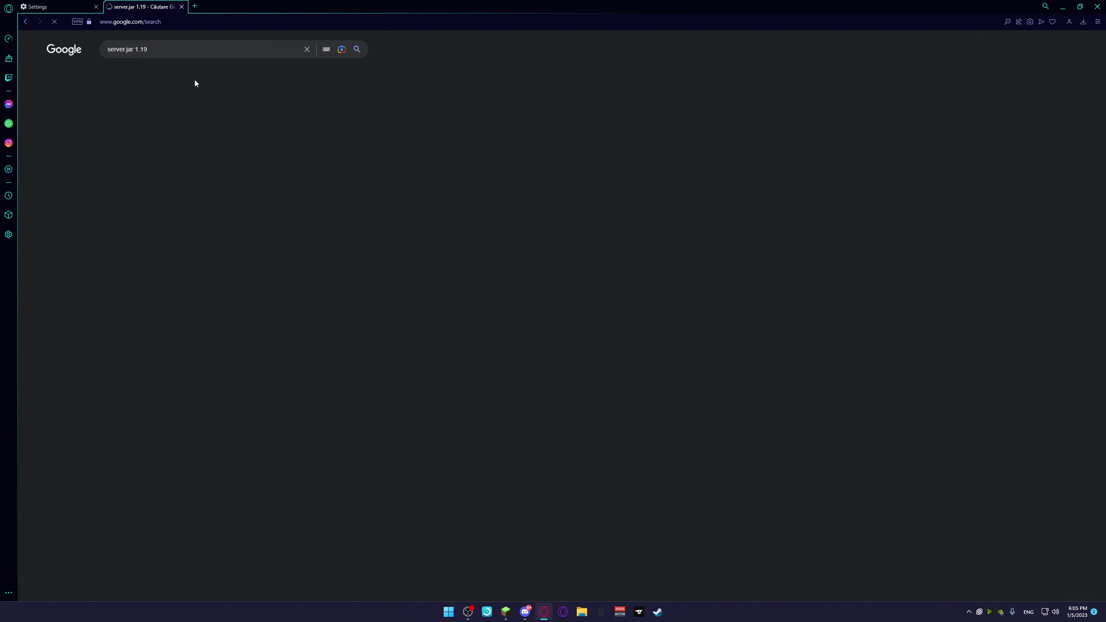
Step: Open the official Minecraft Server Download page, look at its Java launch command and return to the search results
click(131, 124)
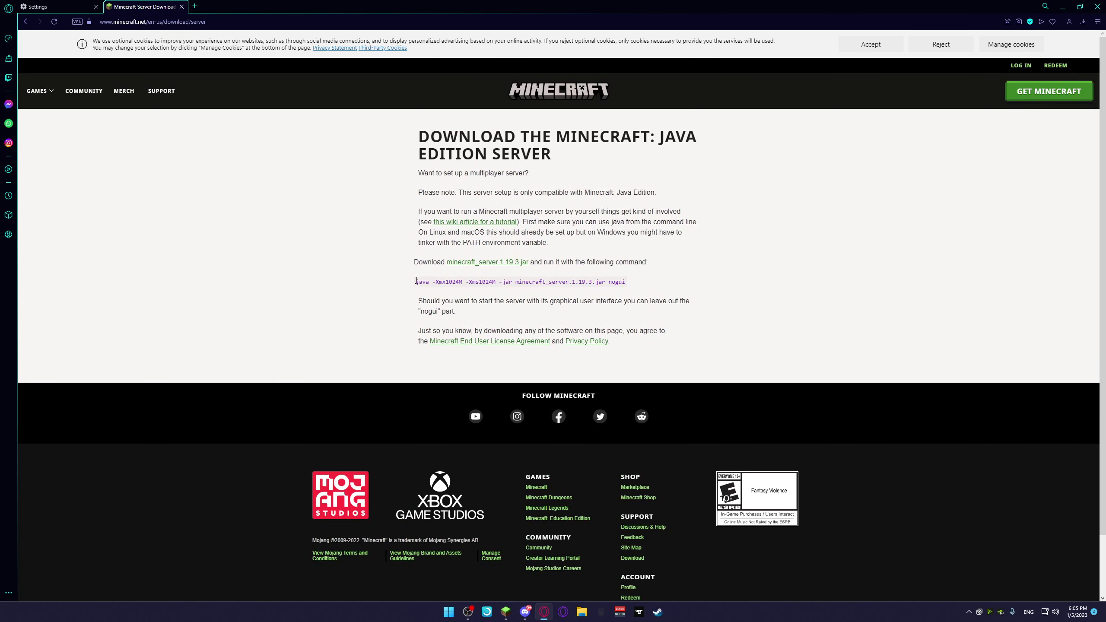
drag(417, 281, 627, 286)
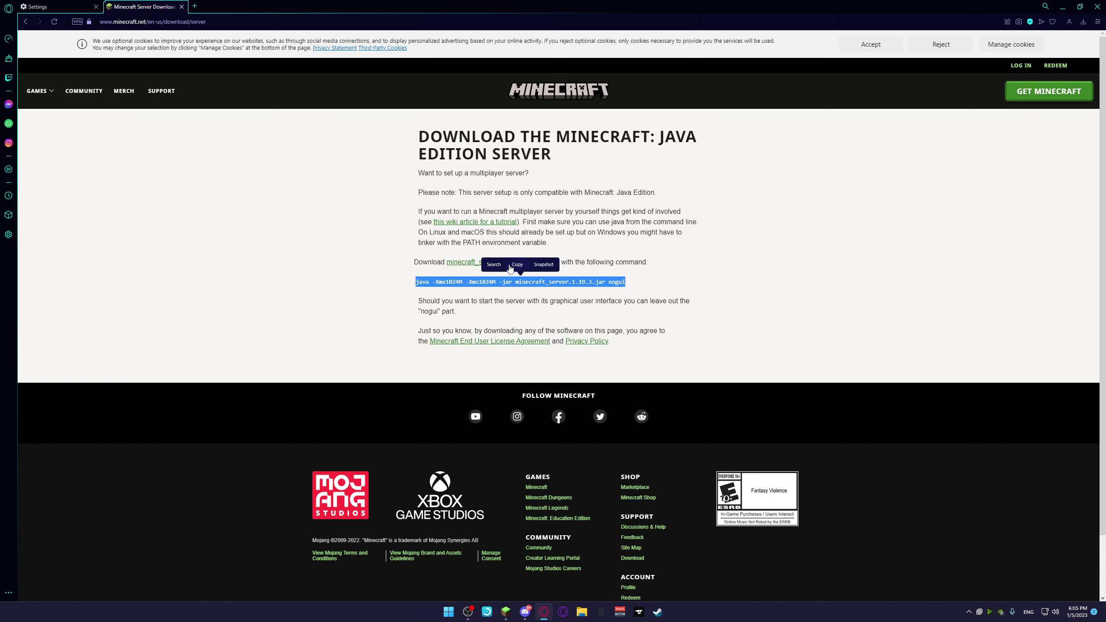
click(153, 135)
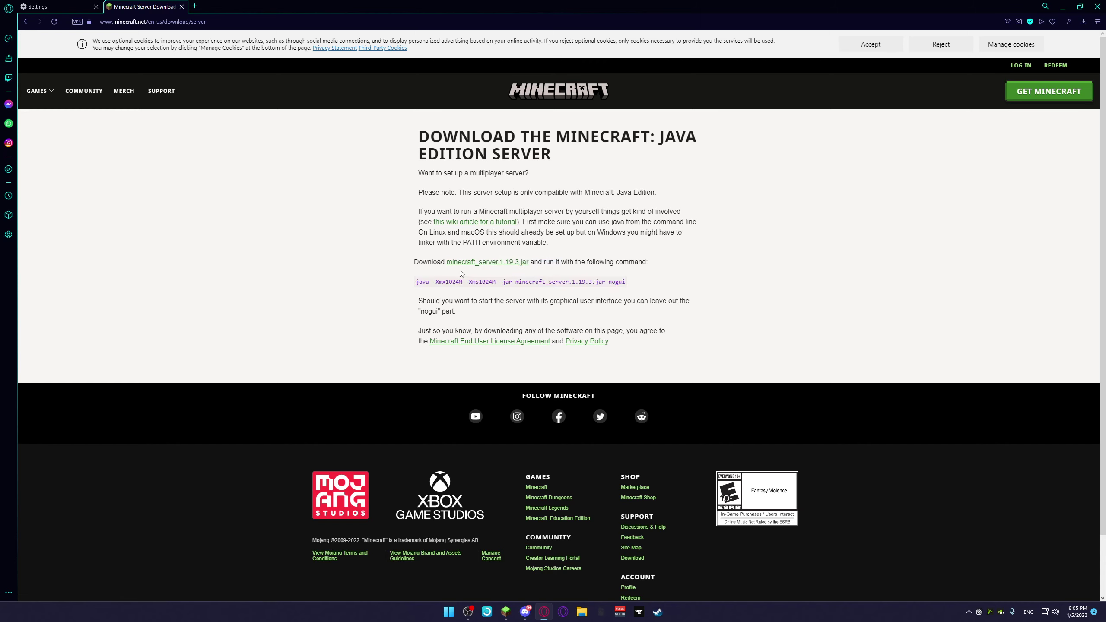
click(25, 21)
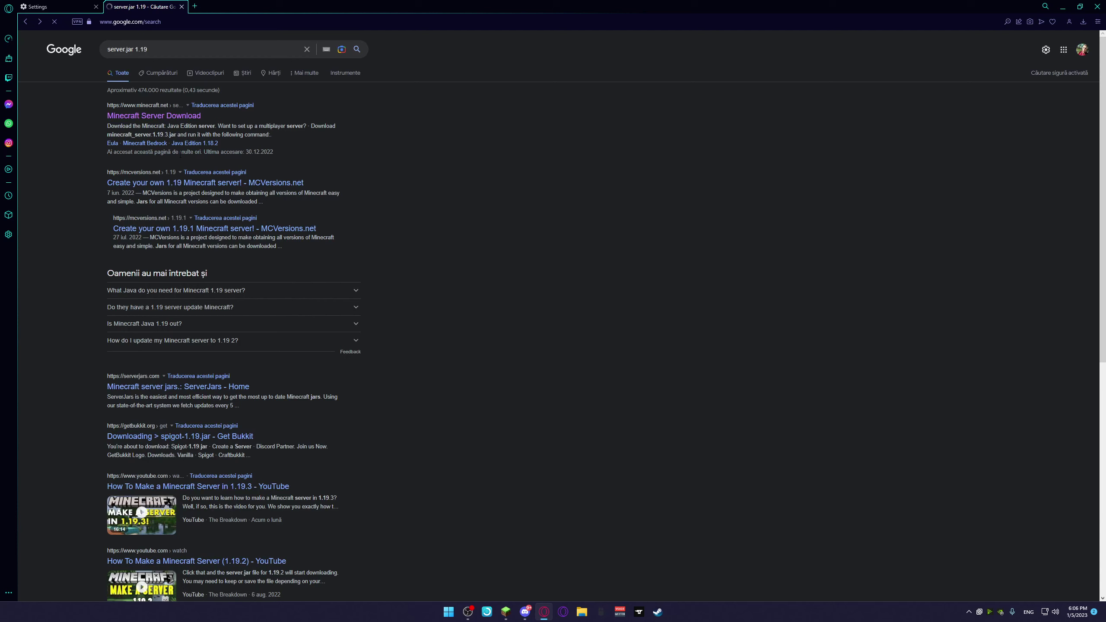
Step: Download the 1.19 Server Jar from MCVersions.net and save it as server.jar in the descarcari folder
click(157, 188)
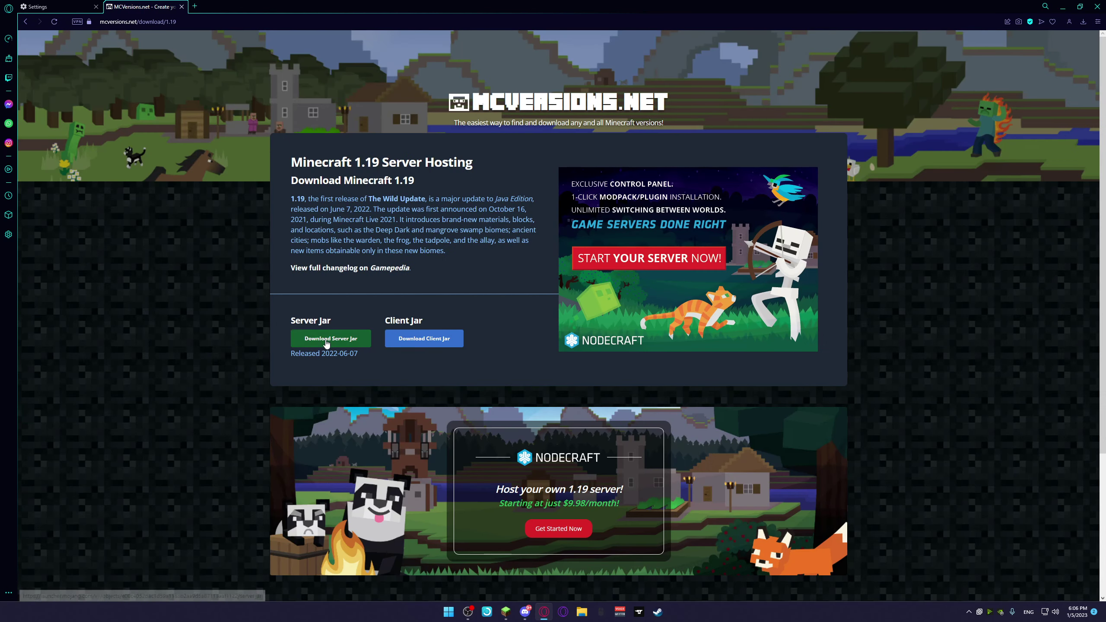
click(315, 343)
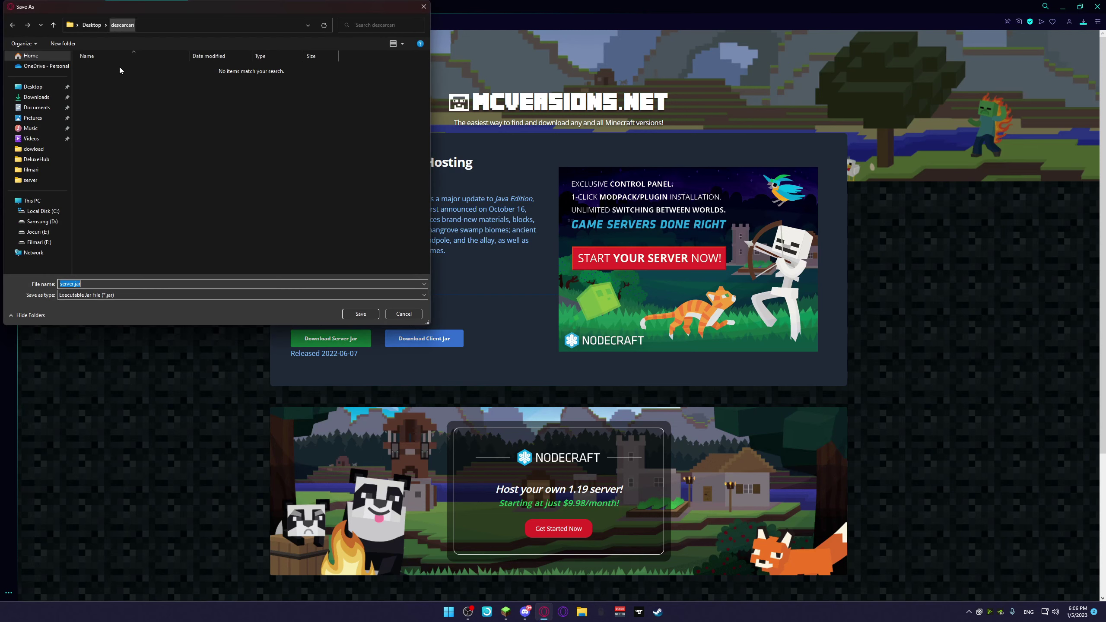
click(361, 313)
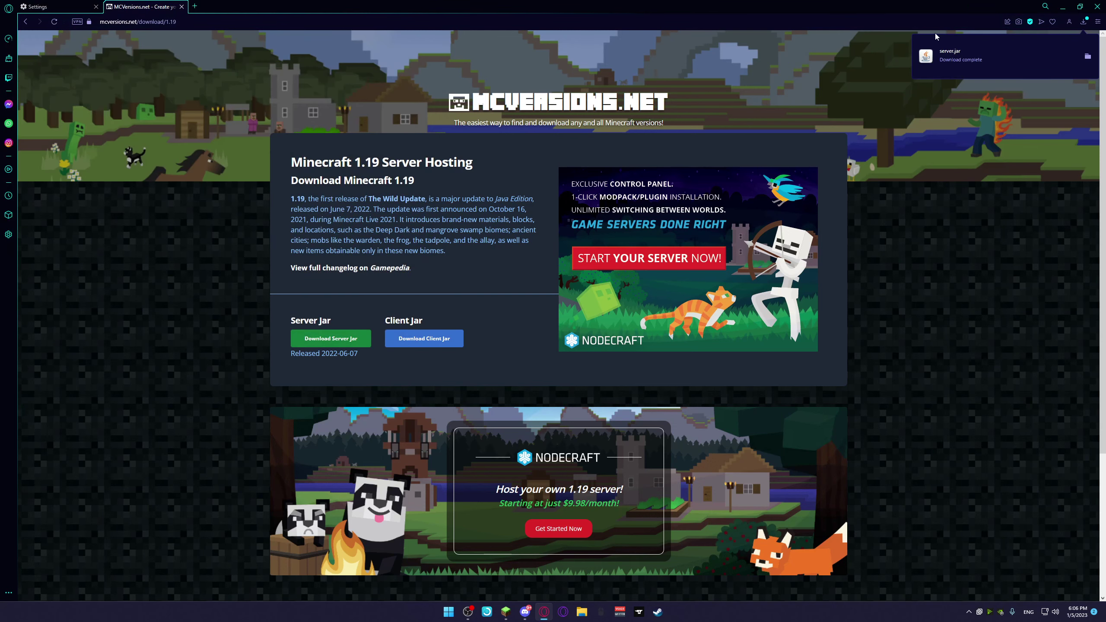
Step: Return to the official Minecraft Server Download page and copy the full "java -Xmx1024M -Xms1024M -jar minecraft_server.1.19.3.jar nogui" command
click(24, 22)
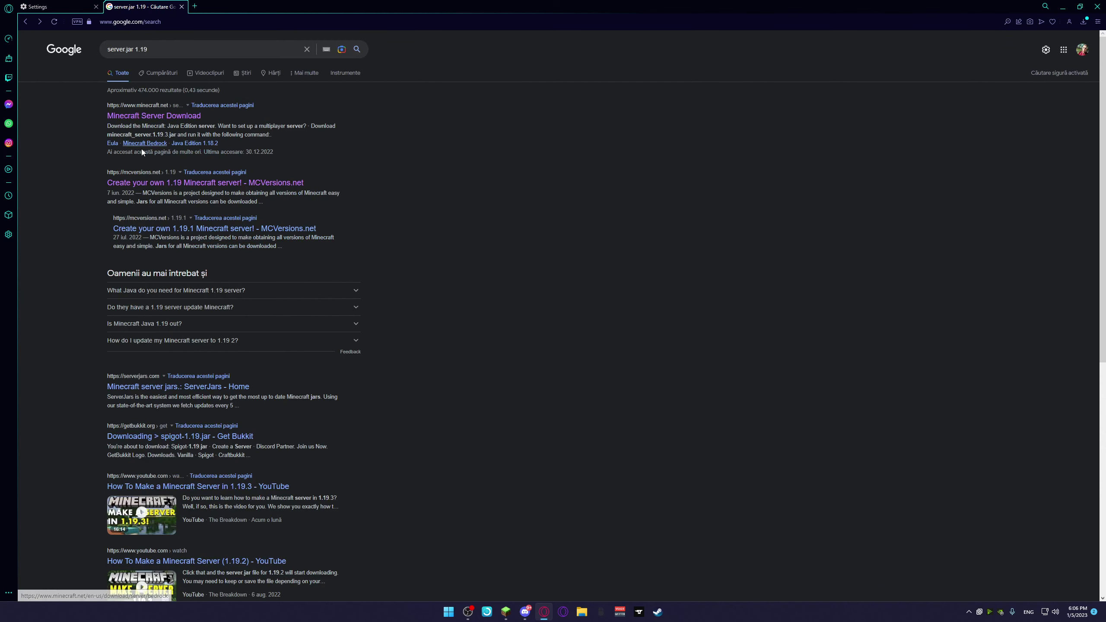
click(176, 117)
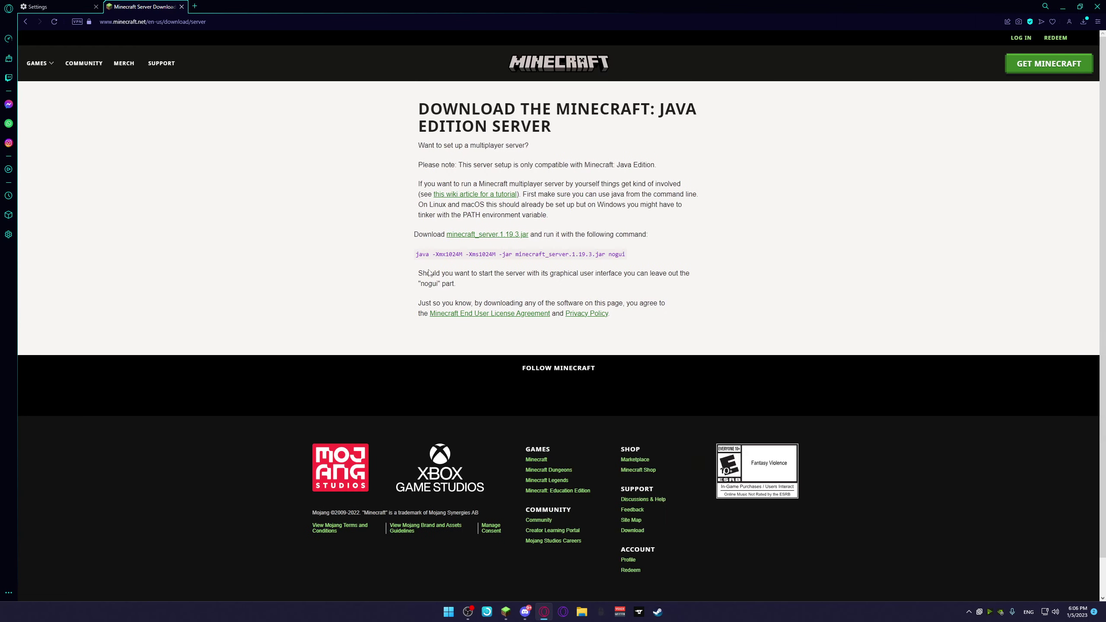
drag(416, 282, 629, 290)
key(ctrl+c)
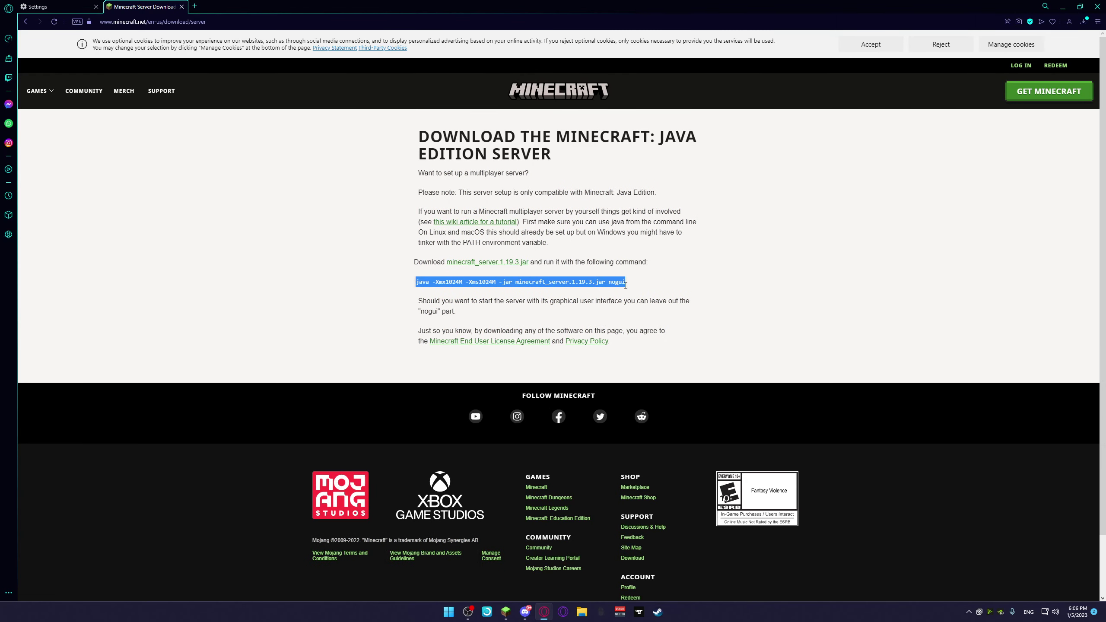
Step: Minimize the browser, open the descarcari folder from the desktop and snap its window to the right half of the screen
click(1063, 7)
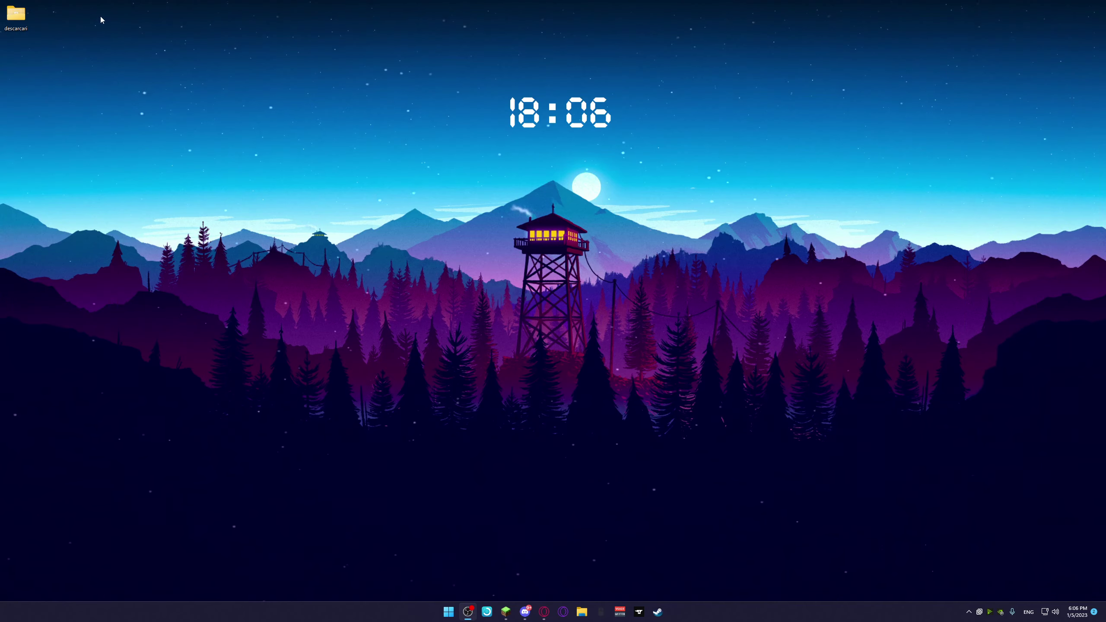
click(19, 19)
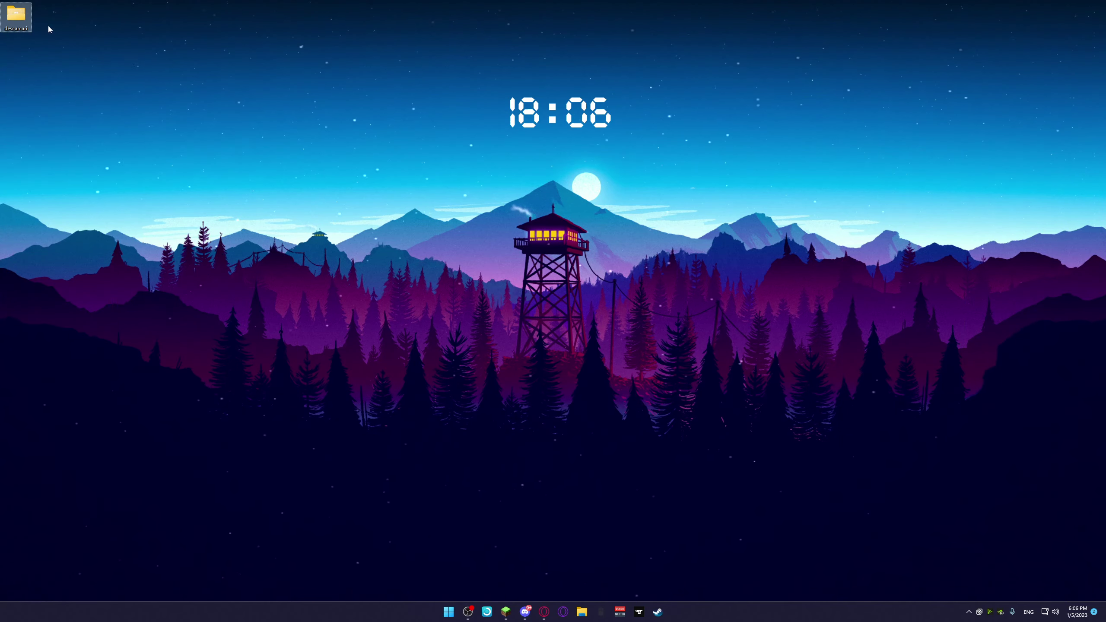
double_click(24, 19)
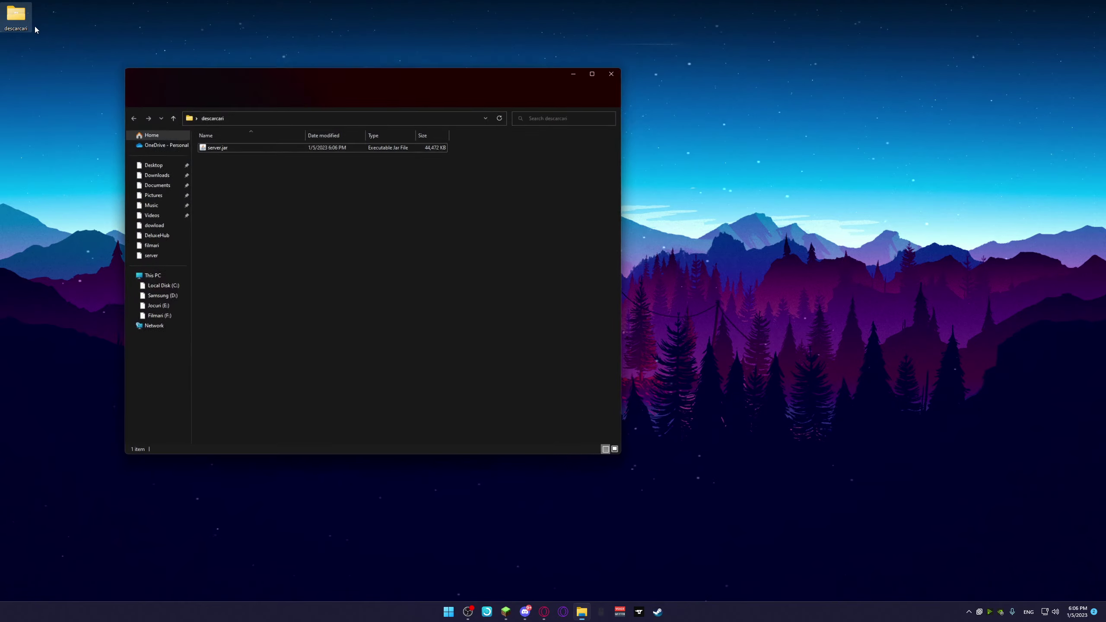
drag(281, 66, 1092, 212)
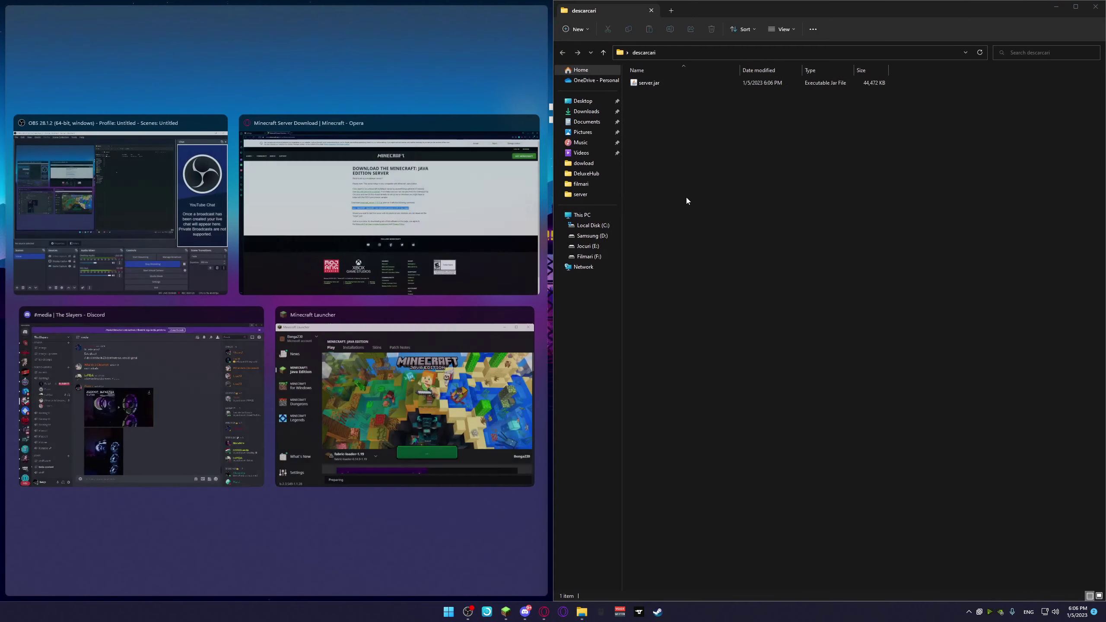
click(727, 170)
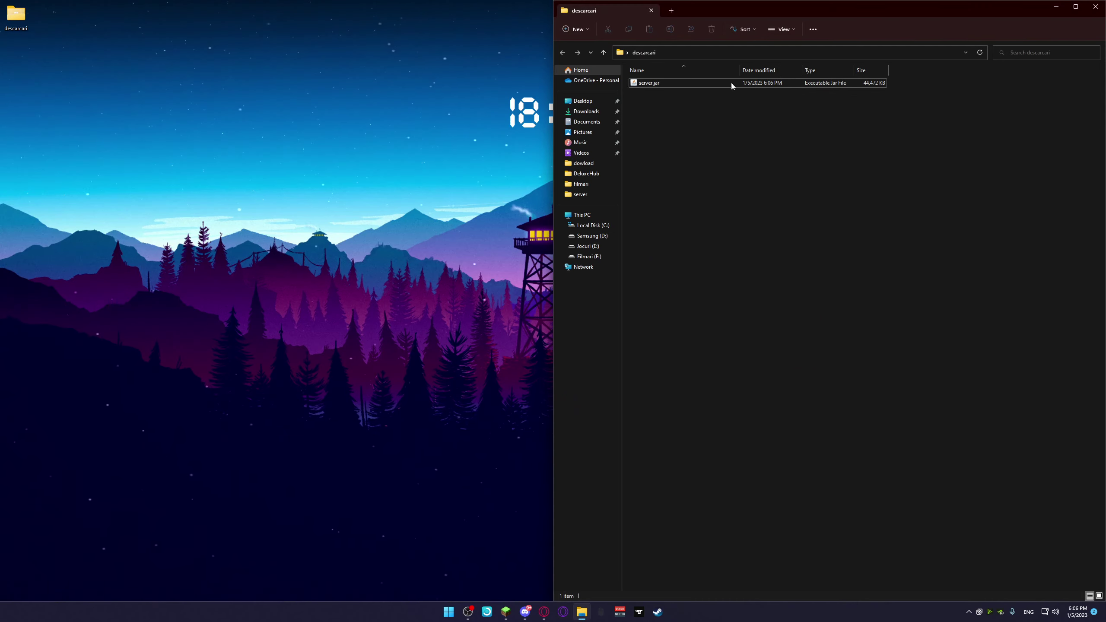
click(11, 12)
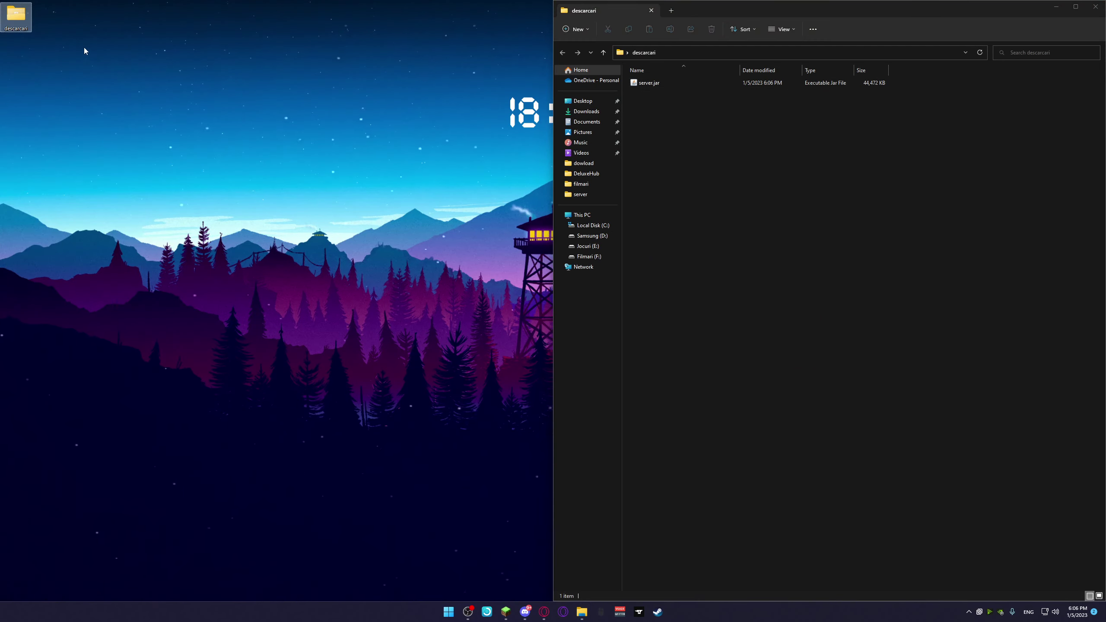
double_click(13, 21)
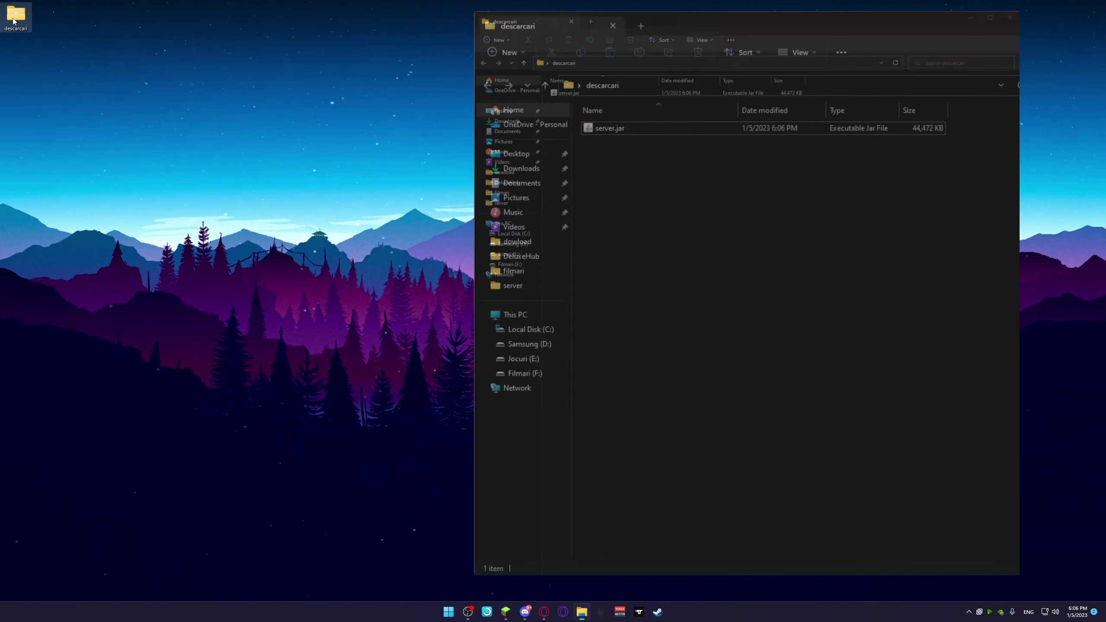
drag(368, 72, 455, 31)
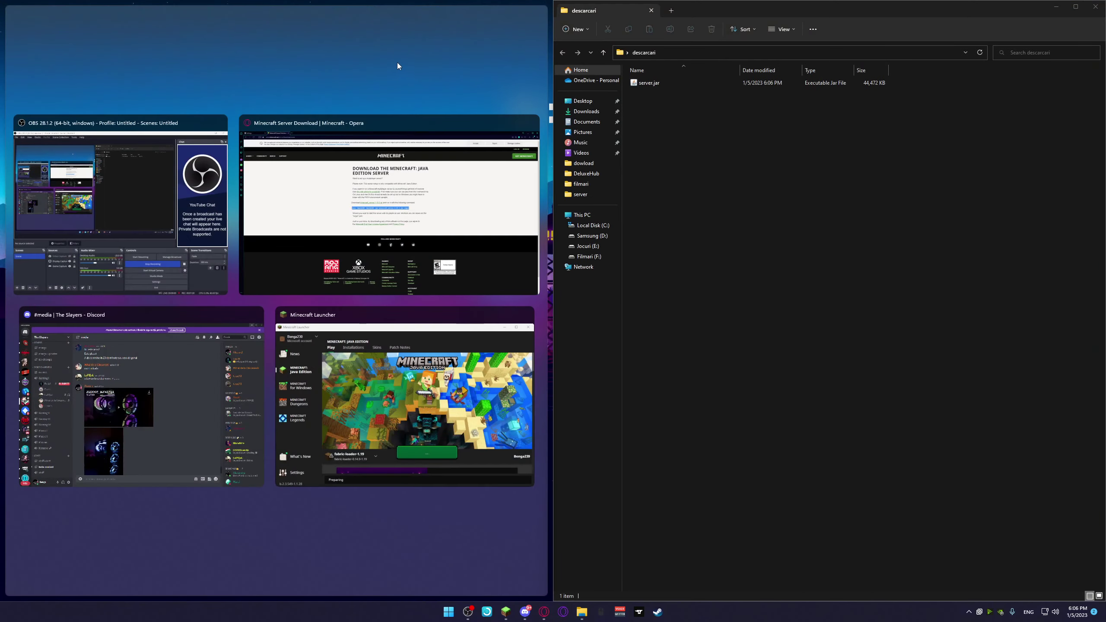
click(398, 64)
Step: Create a new folder on the desktop and place it beside the descarcari folder
right_click(319, 164)
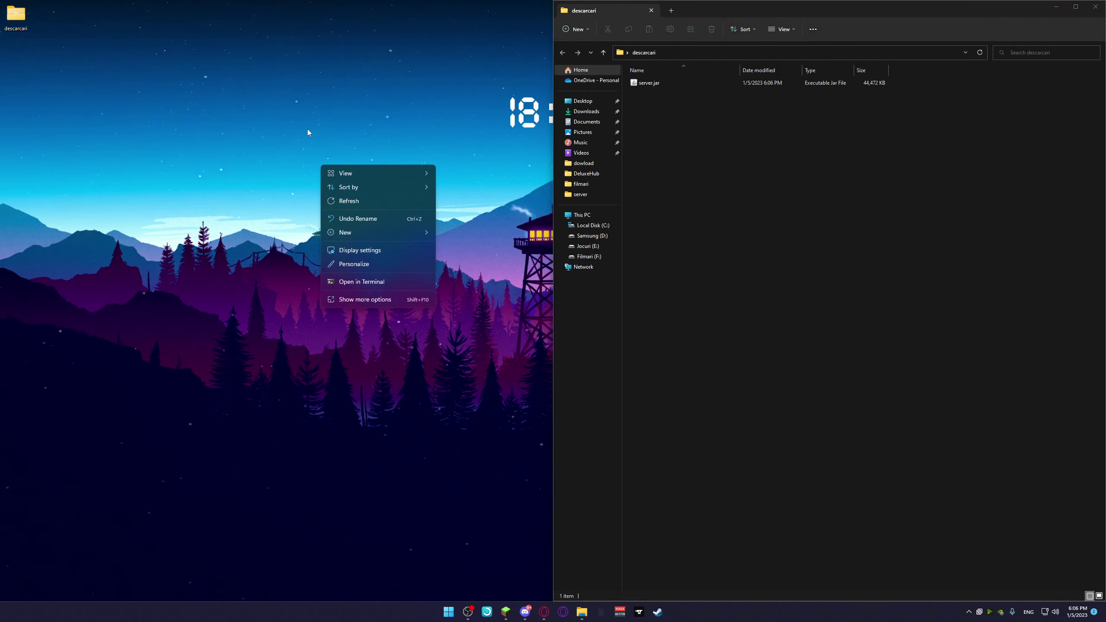
click(85, 42)
right_click(88, 44)
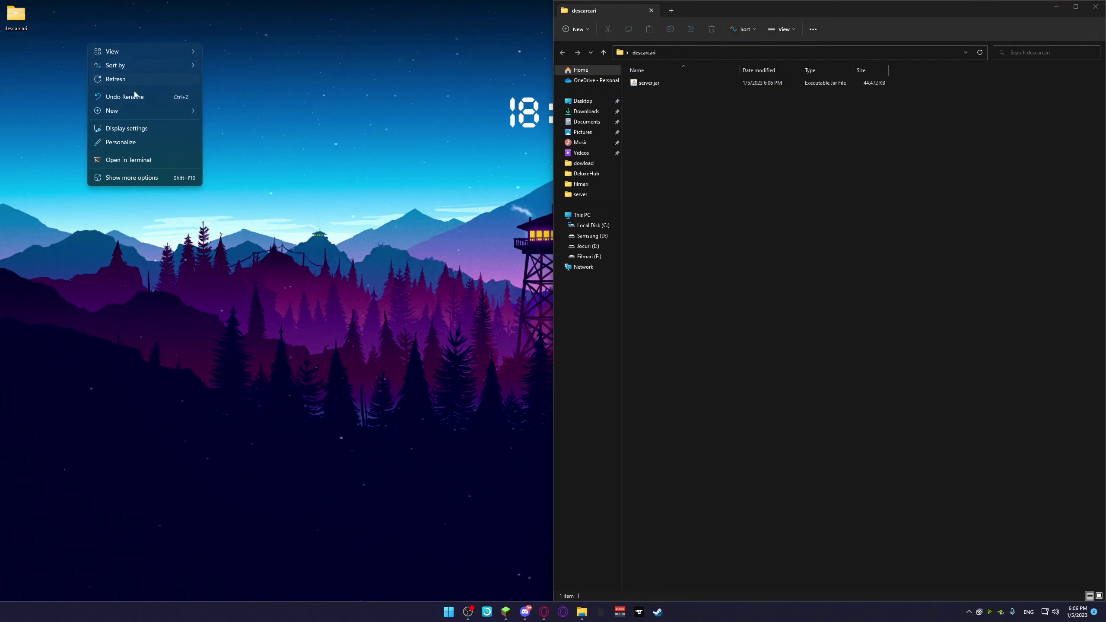
mouse_move(145, 111)
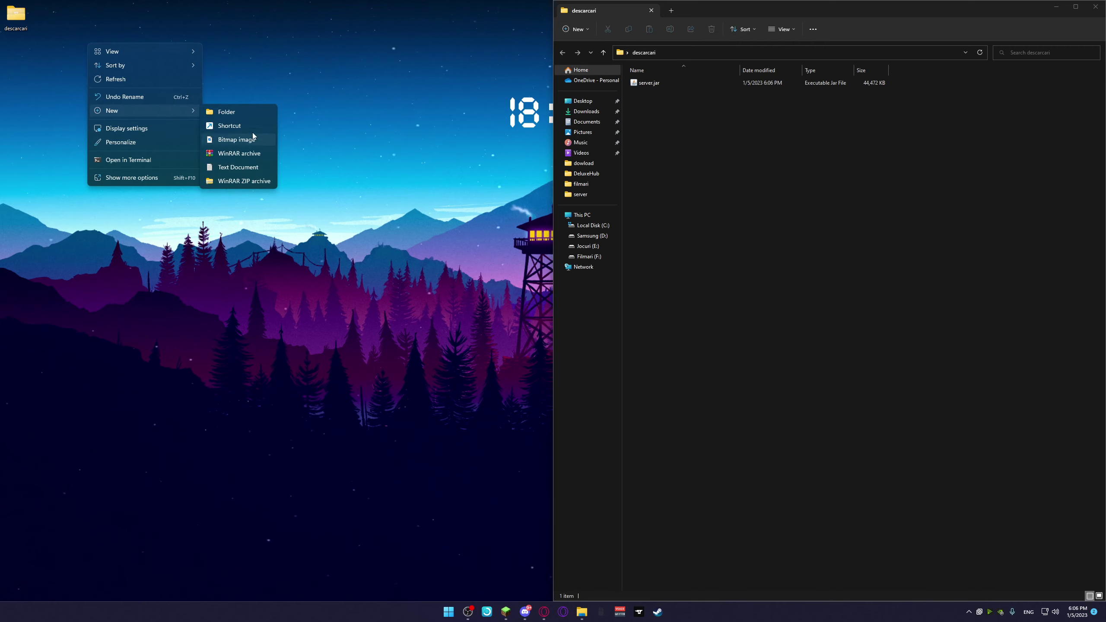
click(247, 110)
click(85, 65)
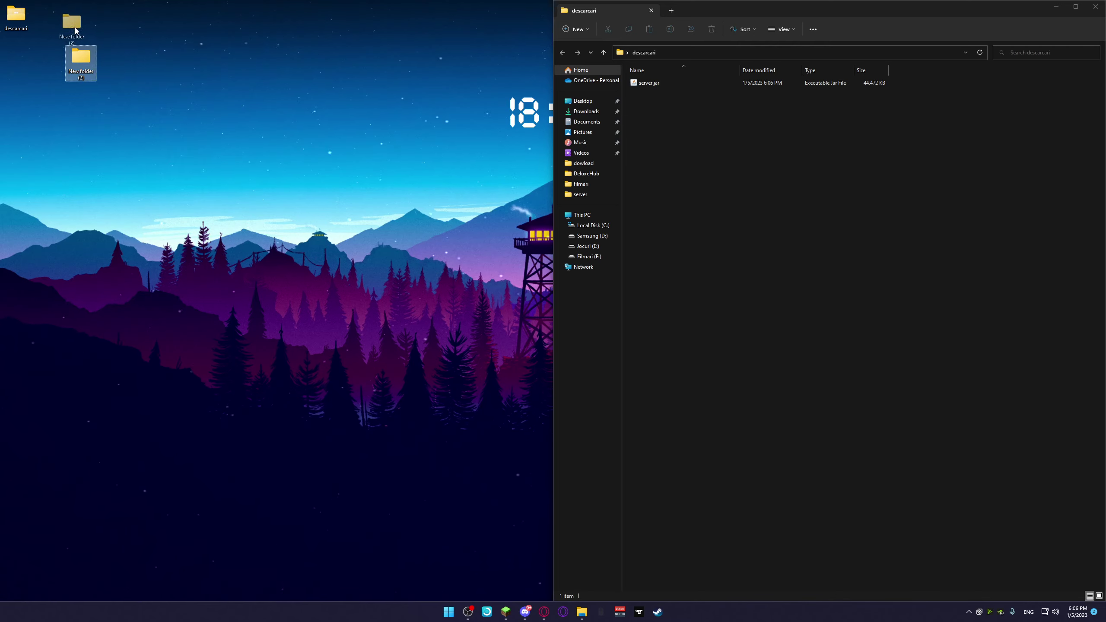
drag(56, 23, 51, 26)
Step: Rename the new desktop folder to "server vanilla"
right_click(51, 28)
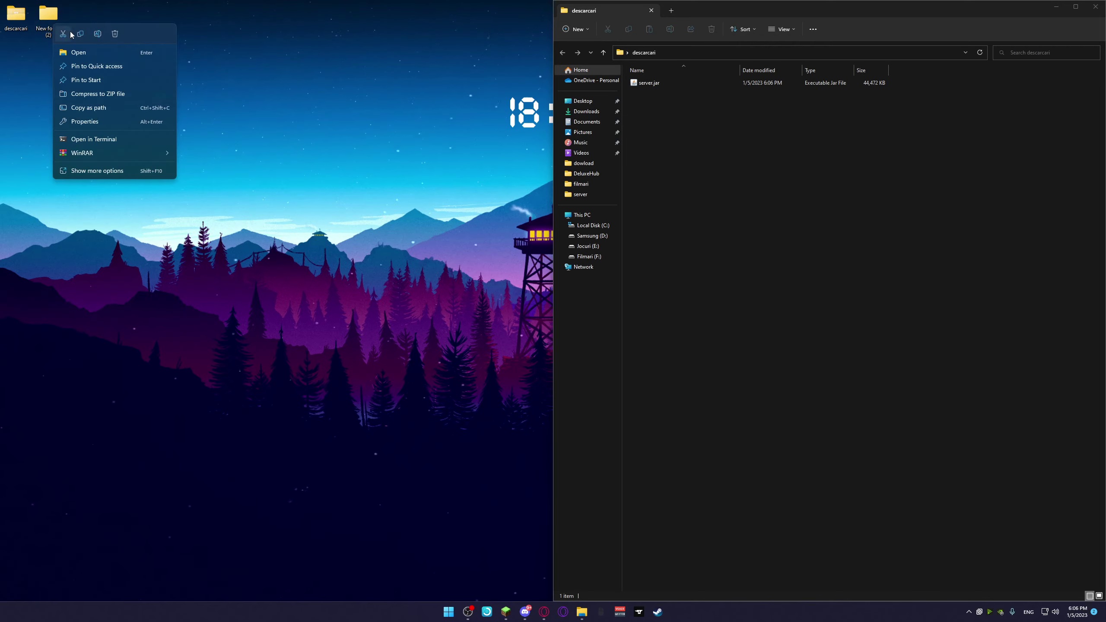
click(97, 34)
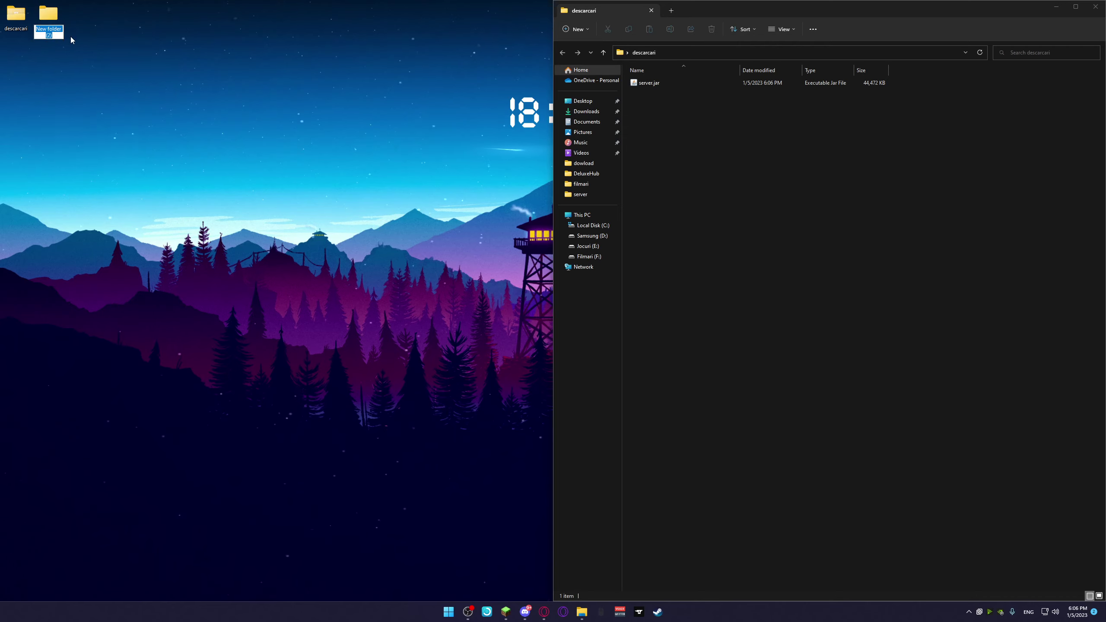
text(server vanilla)
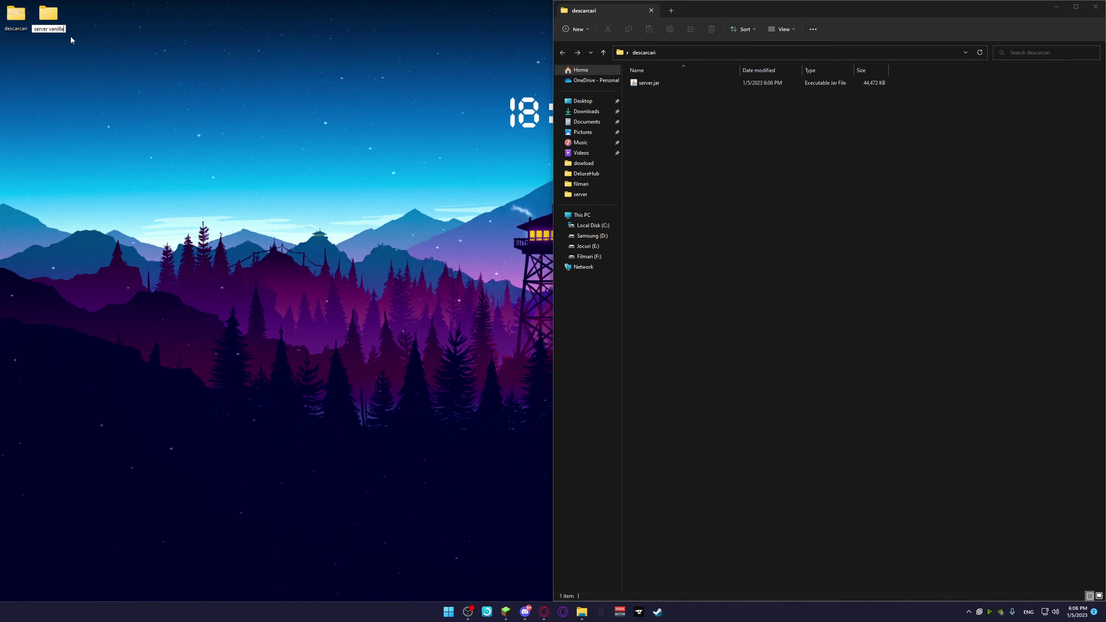
key(Return)
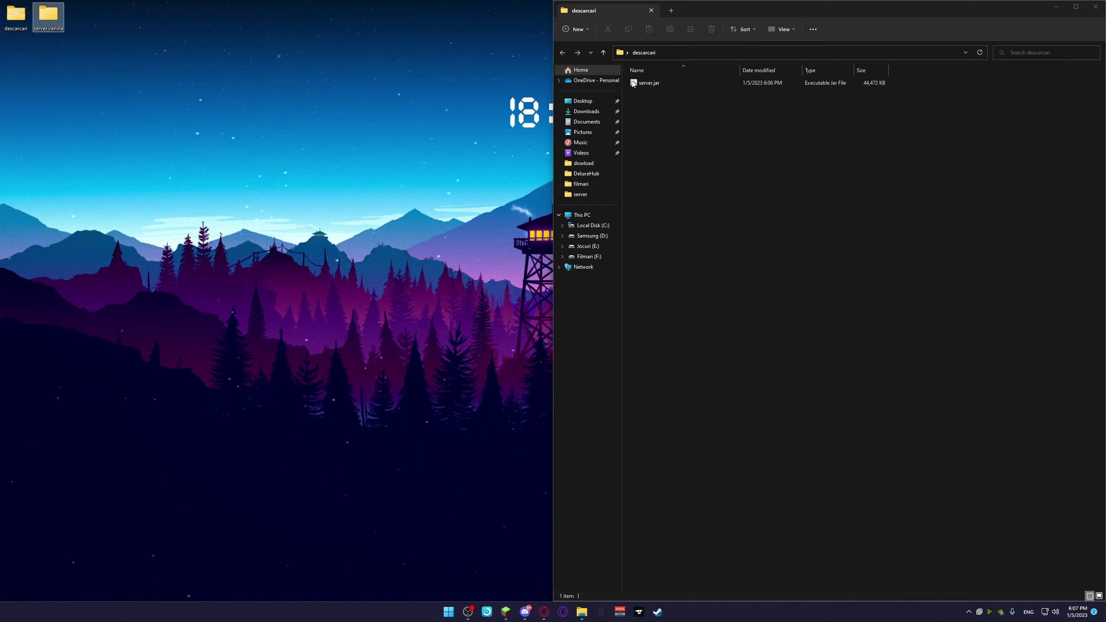
Step: Move server.jar from the descarcari folder into the server vanilla folder on the desktop
click(649, 84)
drag(649, 87, 44, 20)
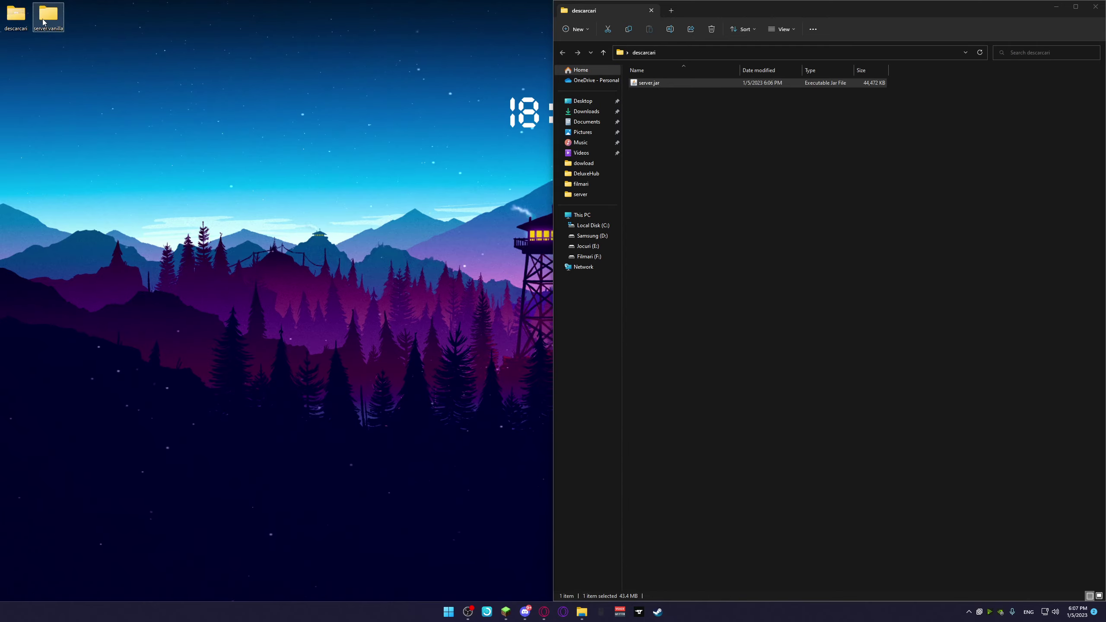
Step: Minimize the descarcari window, open the server vanilla folder and create a text document named start.txt in it
click(1058, 14)
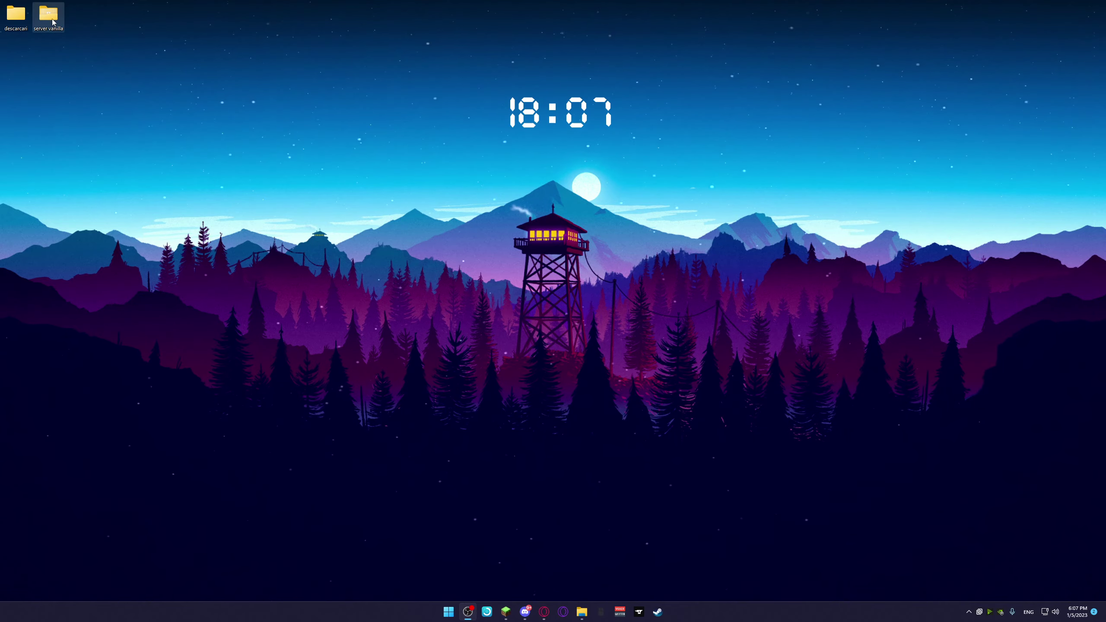
double_click(52, 18)
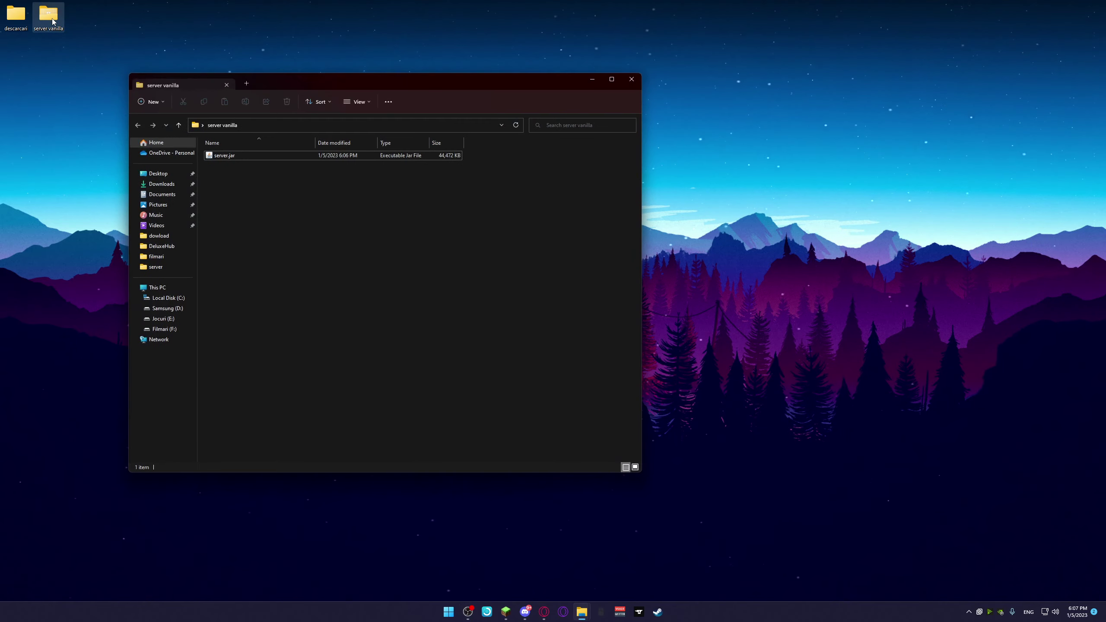
right_click(297, 188)
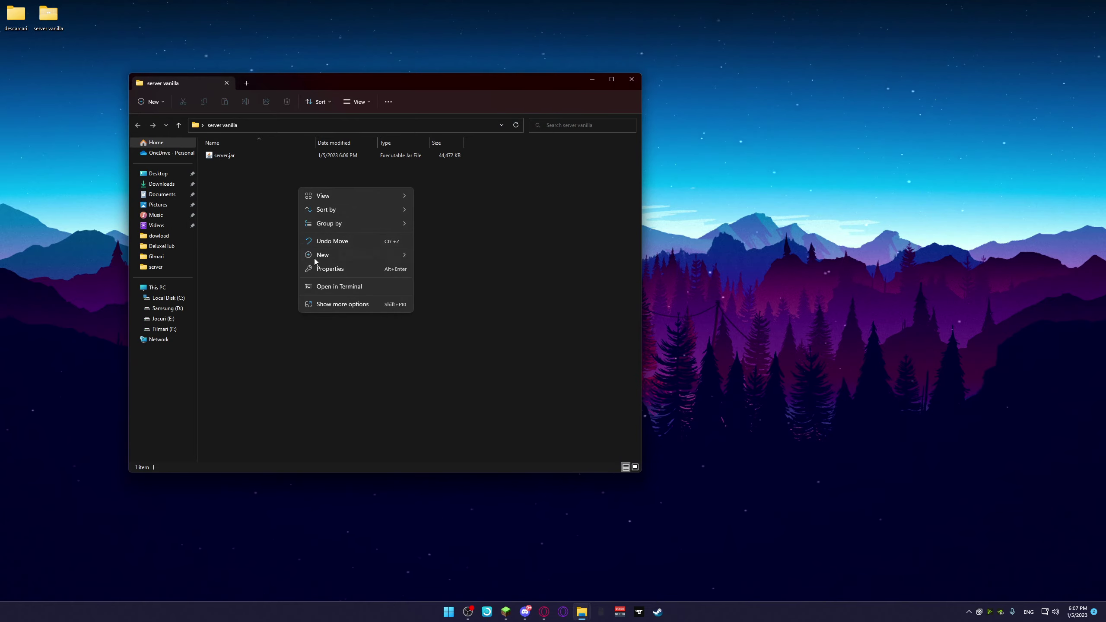
right_click(233, 204)
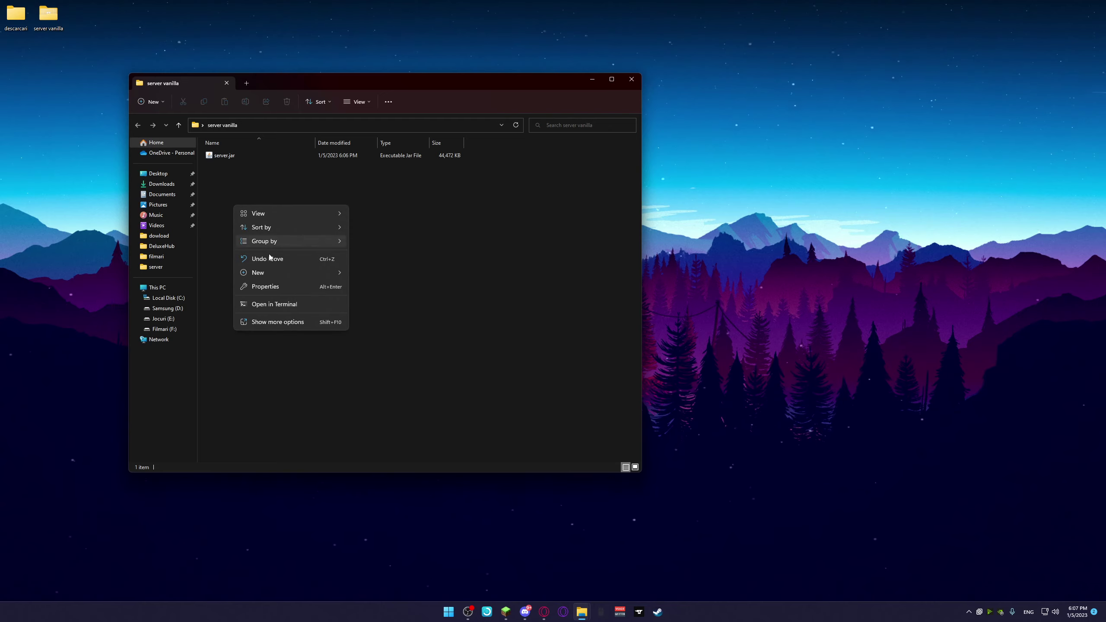
mouse_move(281, 275)
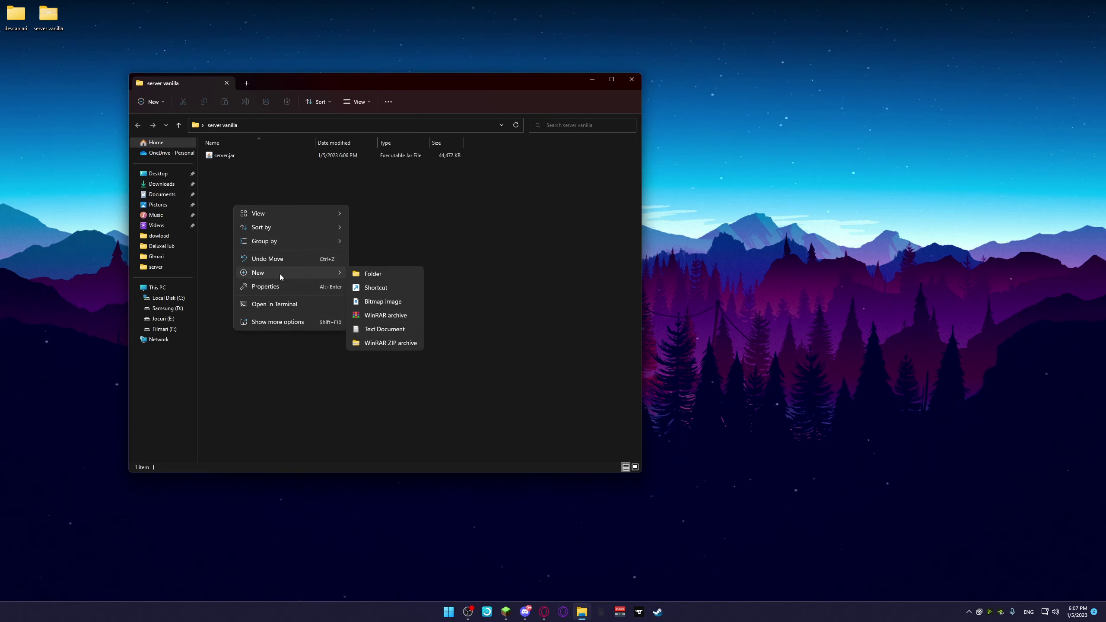
click(385, 329)
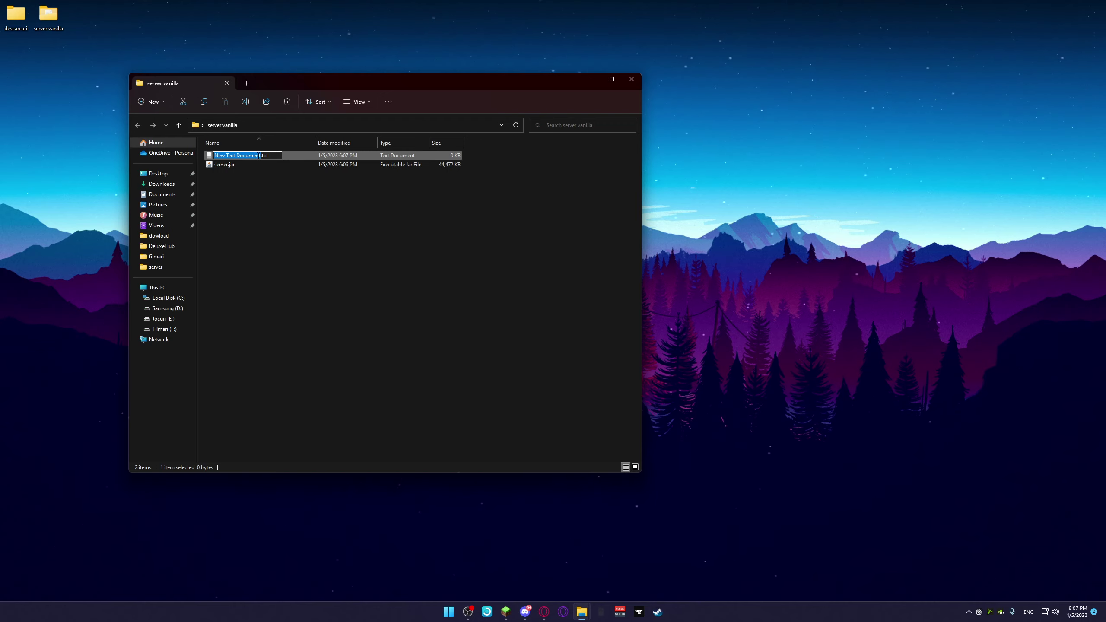
text(s)
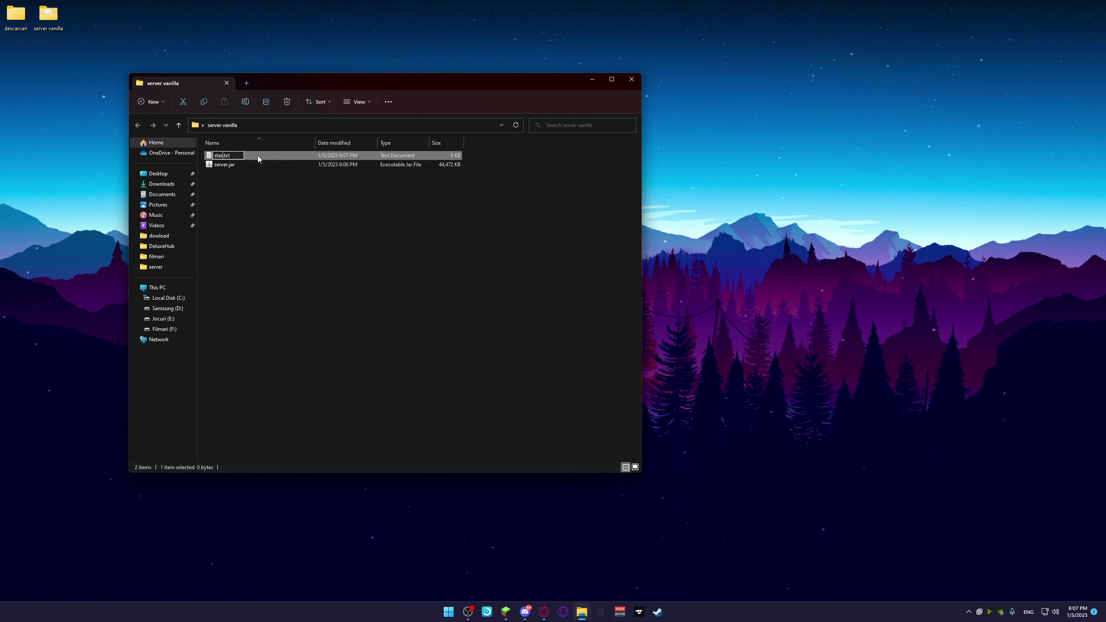
text(tart)
key(Return)
Step: Open start.txt and insert the launch command "java -Xmx1024M -Xms1024M -jar minecraft_server.1.19.3.jar nogui", checking it against the Minecraft download page
double_click(261, 156)
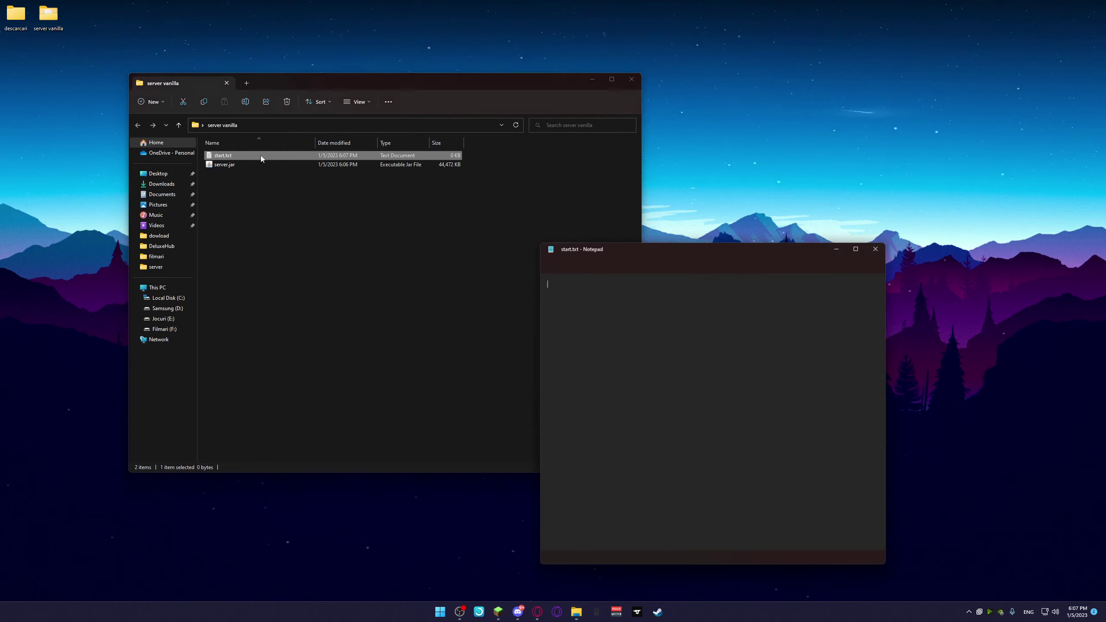
drag(657, 248, 612, 43)
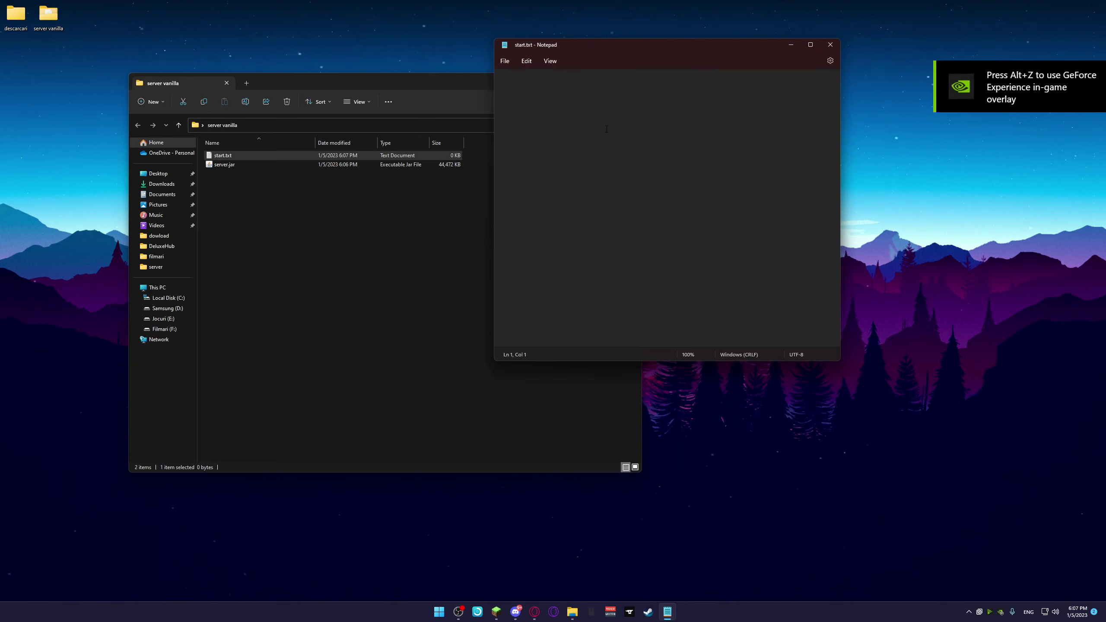
text(java -Xmx1024M -Xms1024M -jar minecraft_server.1.19.3.jar nogui)
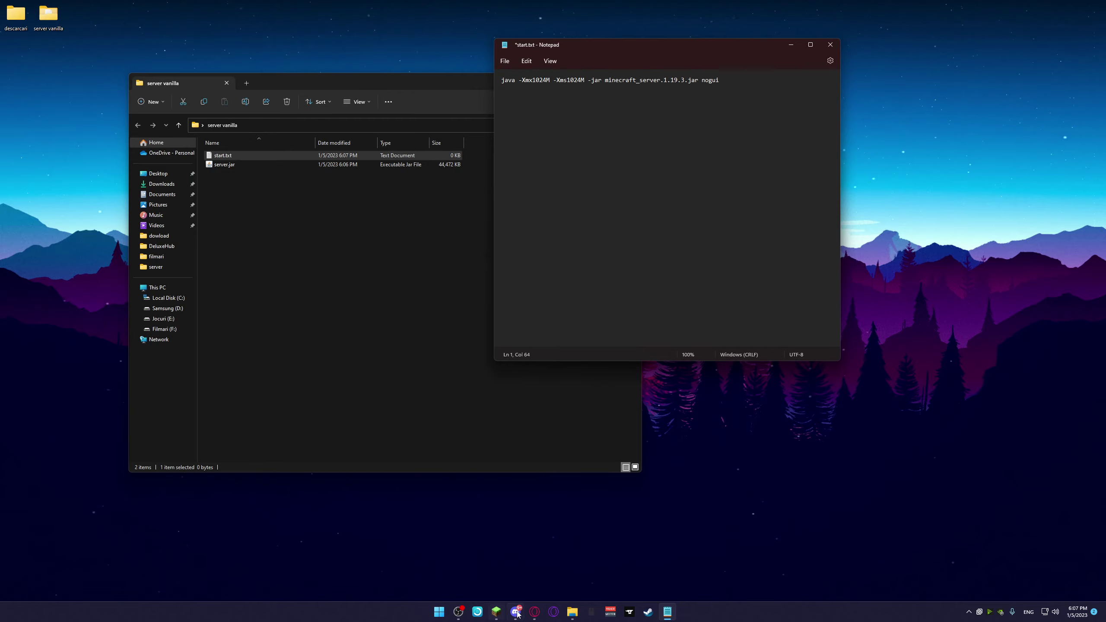
click(535, 612)
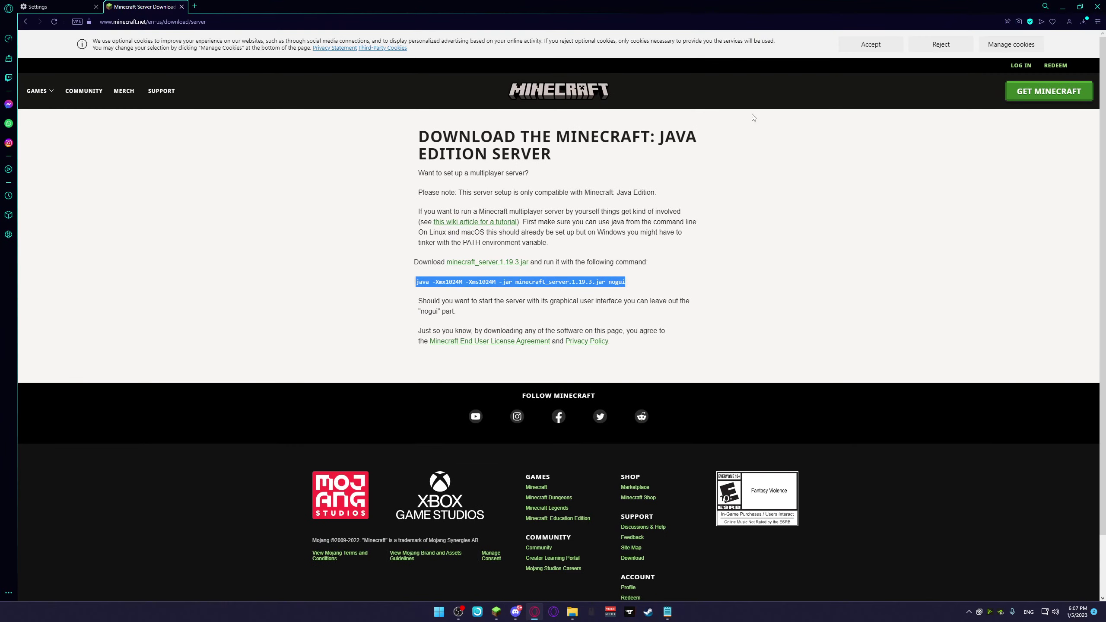
click(1064, 6)
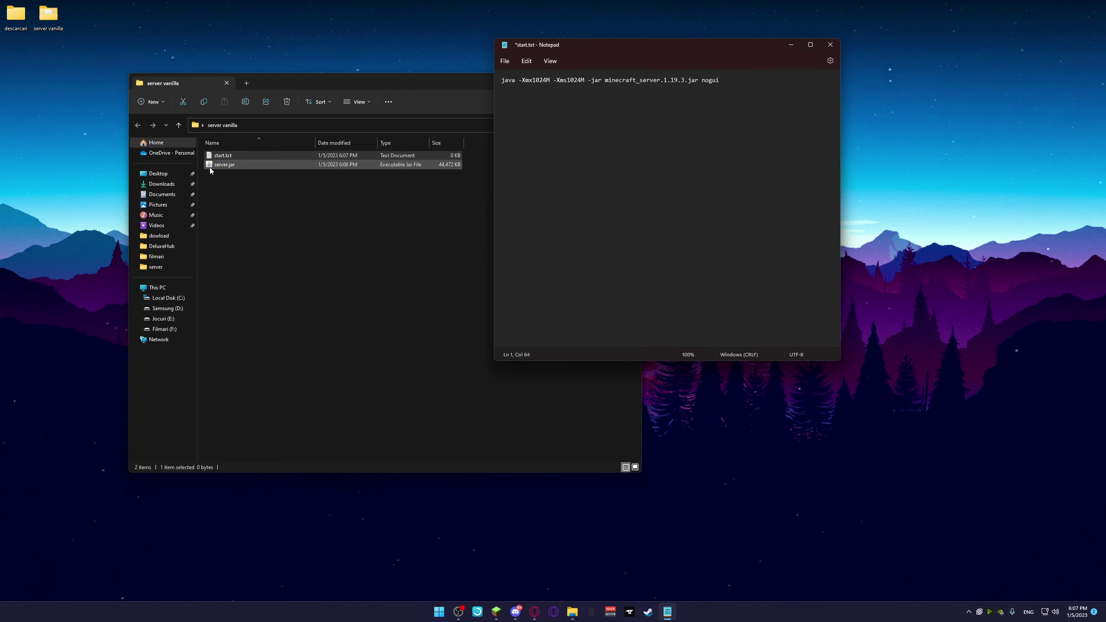
Step: Delete the "minecraft_" prefix from the jar file name in the launch command
drag(605, 80, 684, 81)
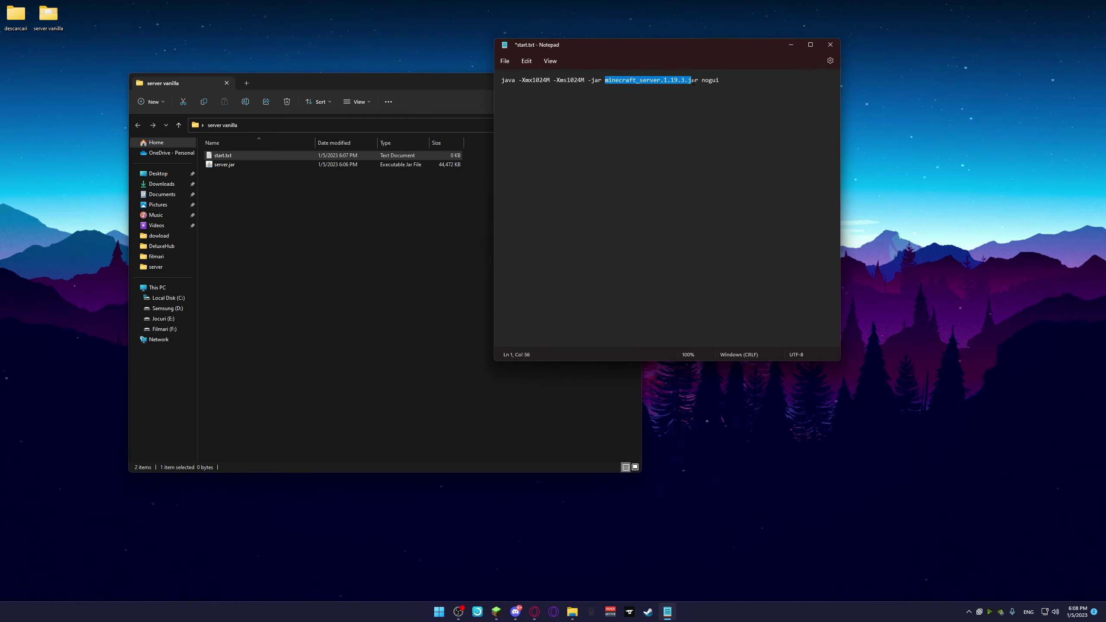
drag(604, 81, 646, 88)
key(BackSpace)
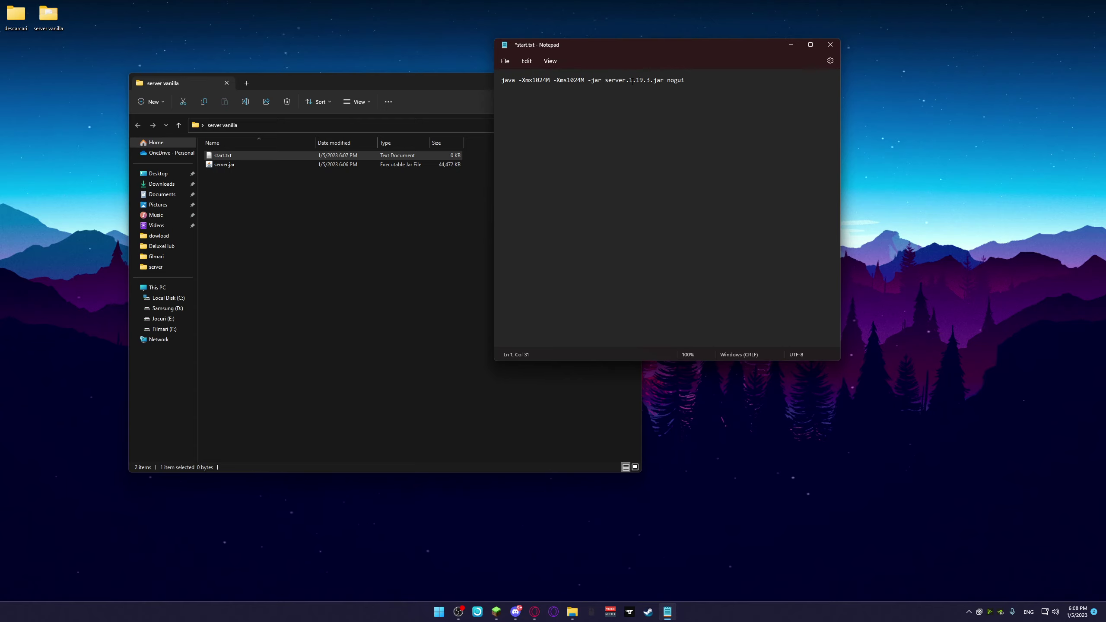
drag(626, 81, 643, 80)
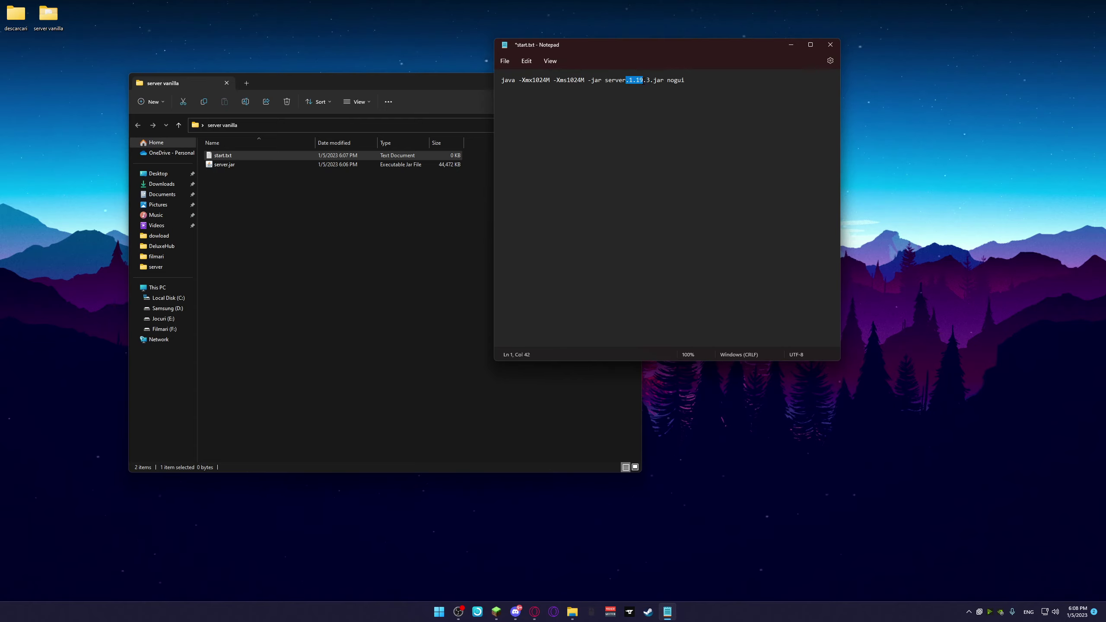
Step: Rename server.jar in the server vanilla folder as server.1.19.jar
click(230, 166)
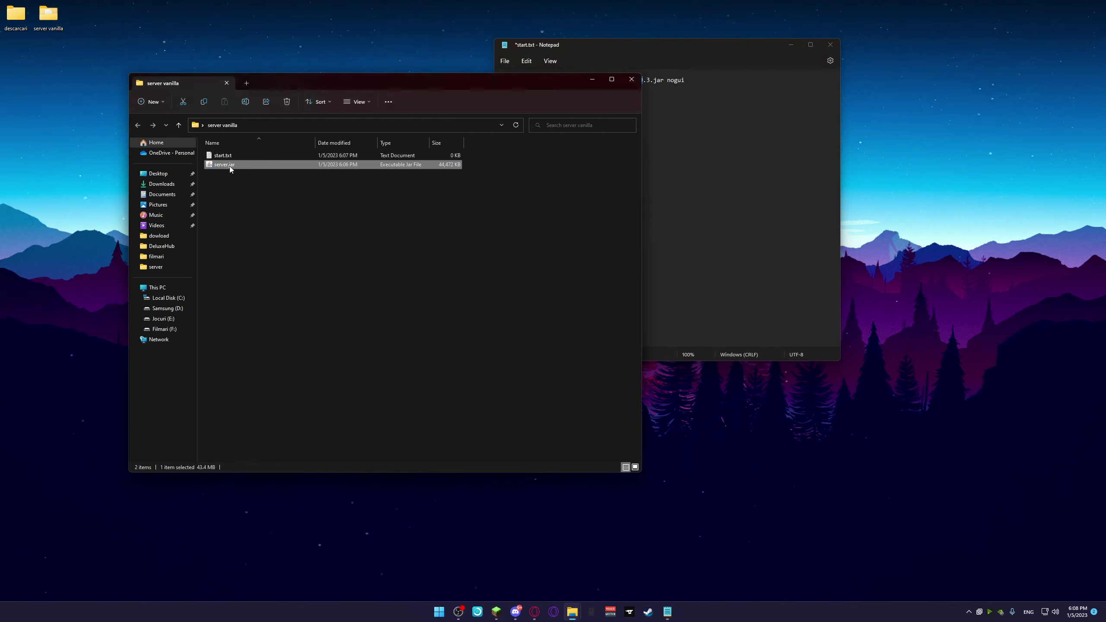
right_click(228, 164)
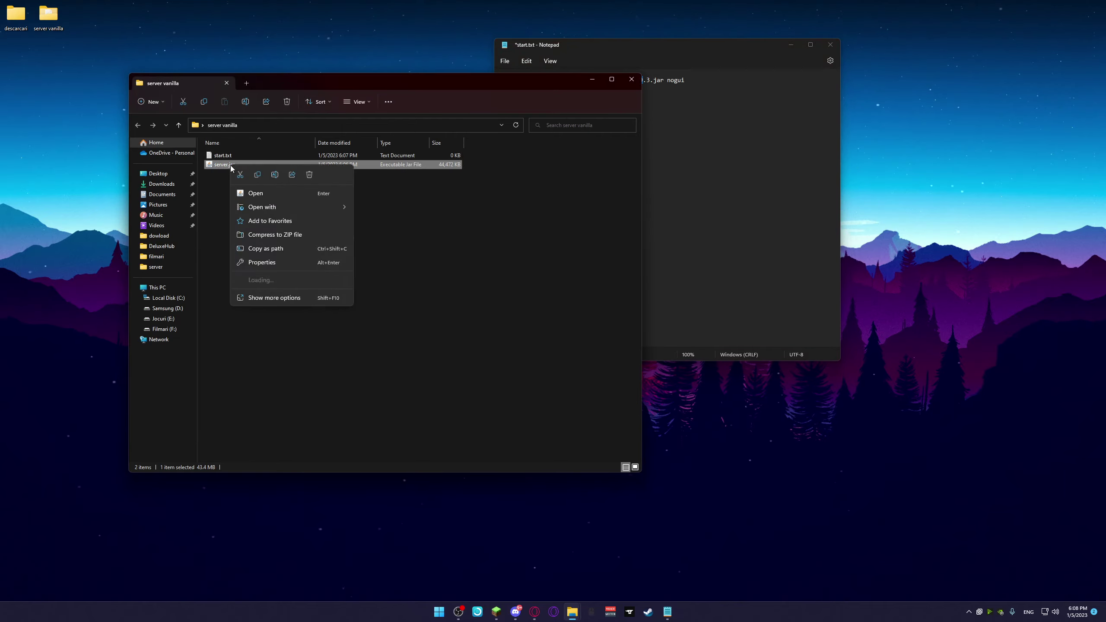
click(275, 175)
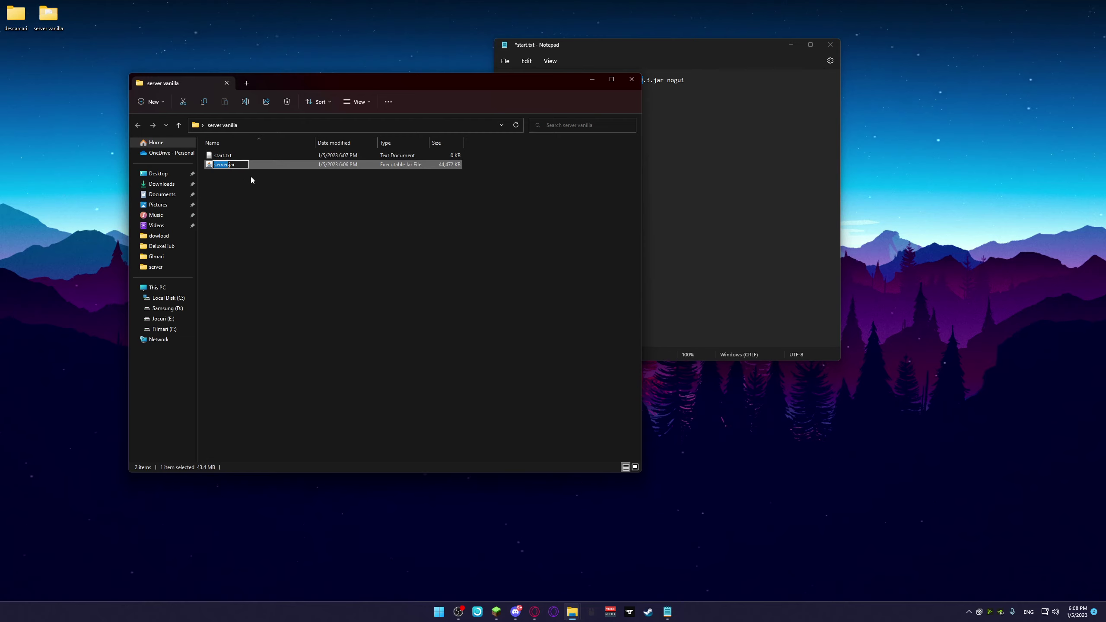
key(BackSpace)
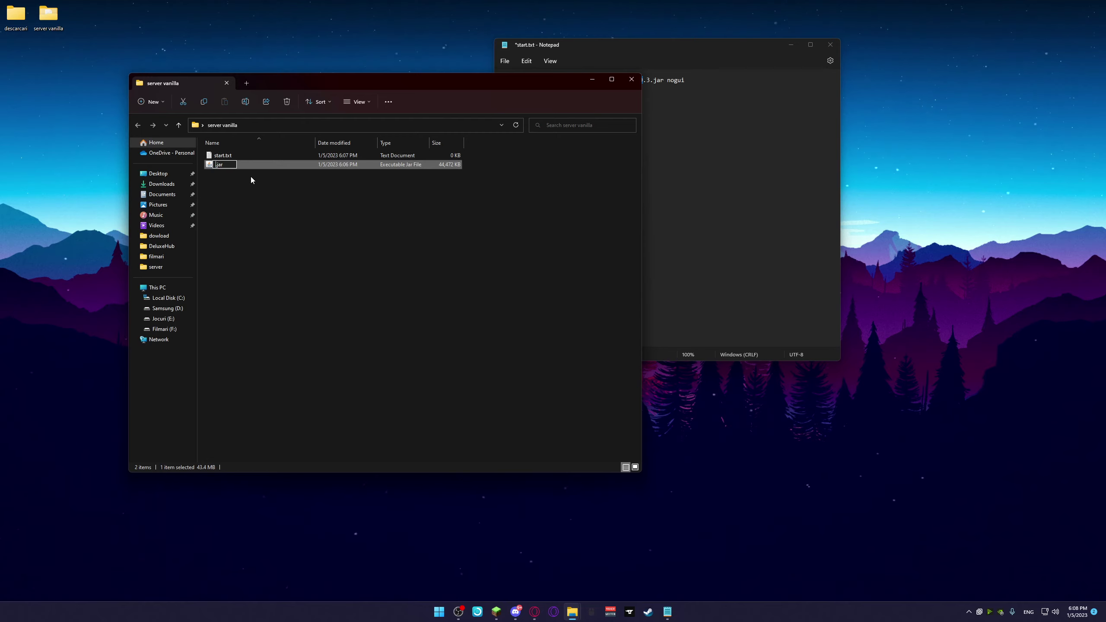
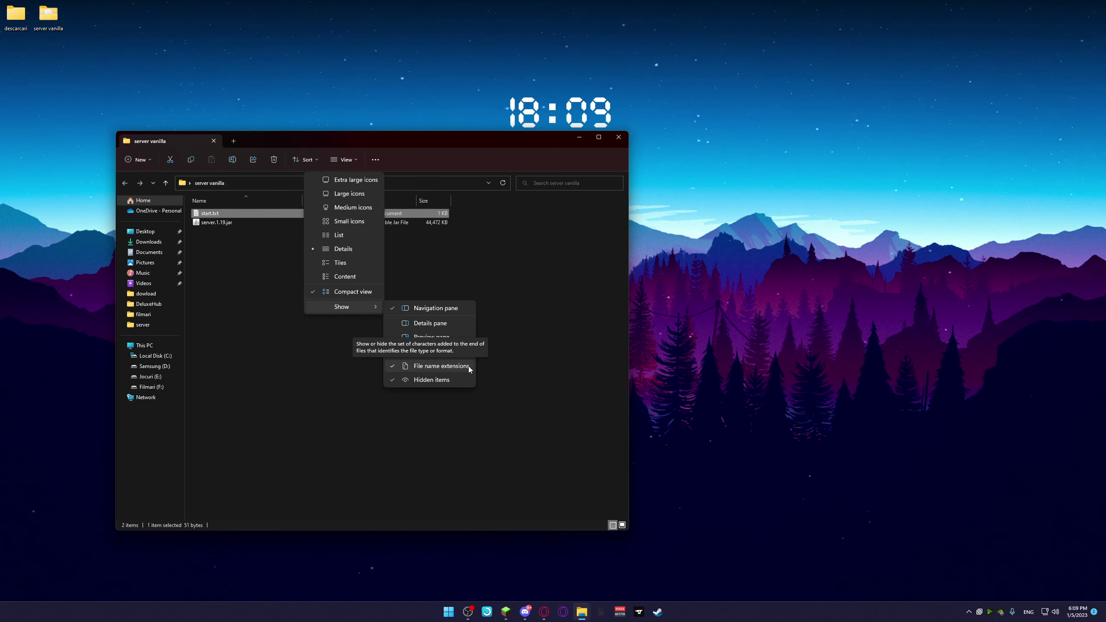
right_click(265, 213)
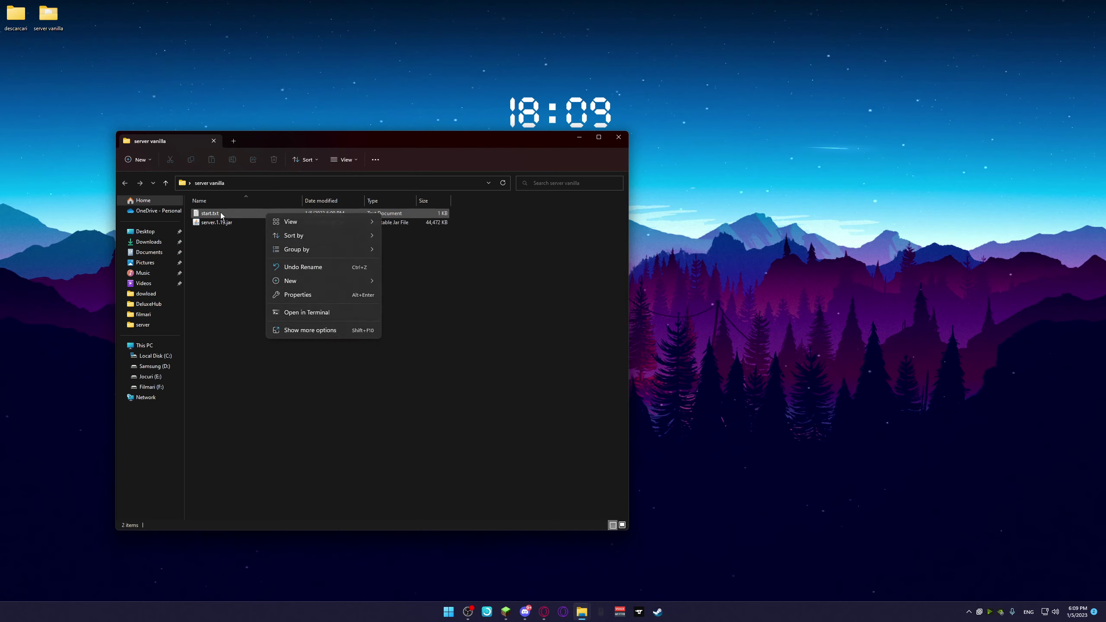
right_click(221, 212)
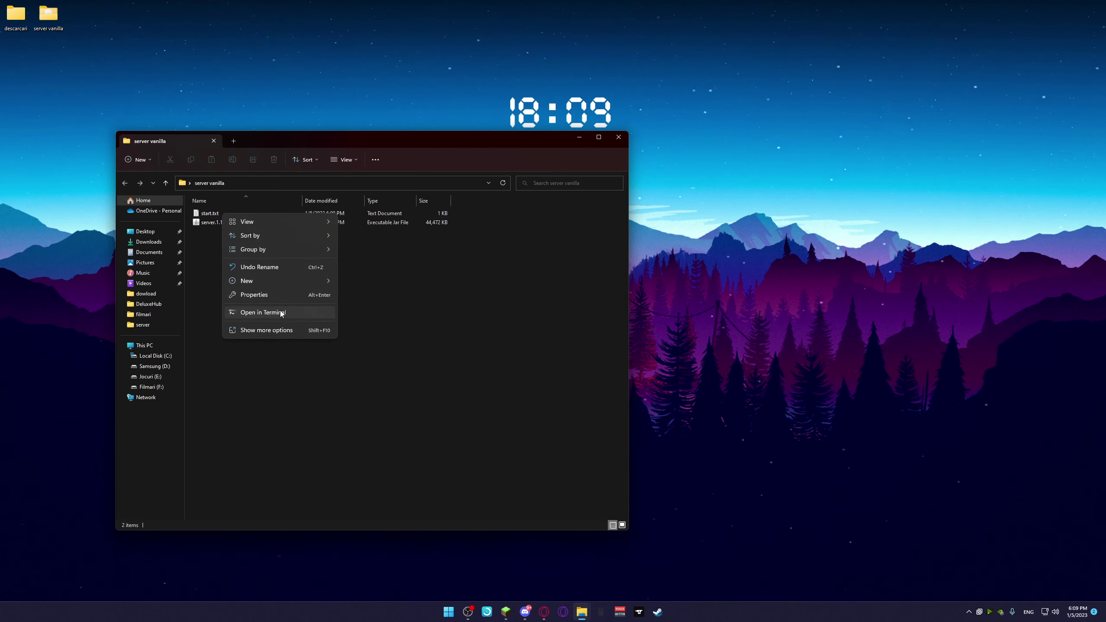
mouse_move(304, 255)
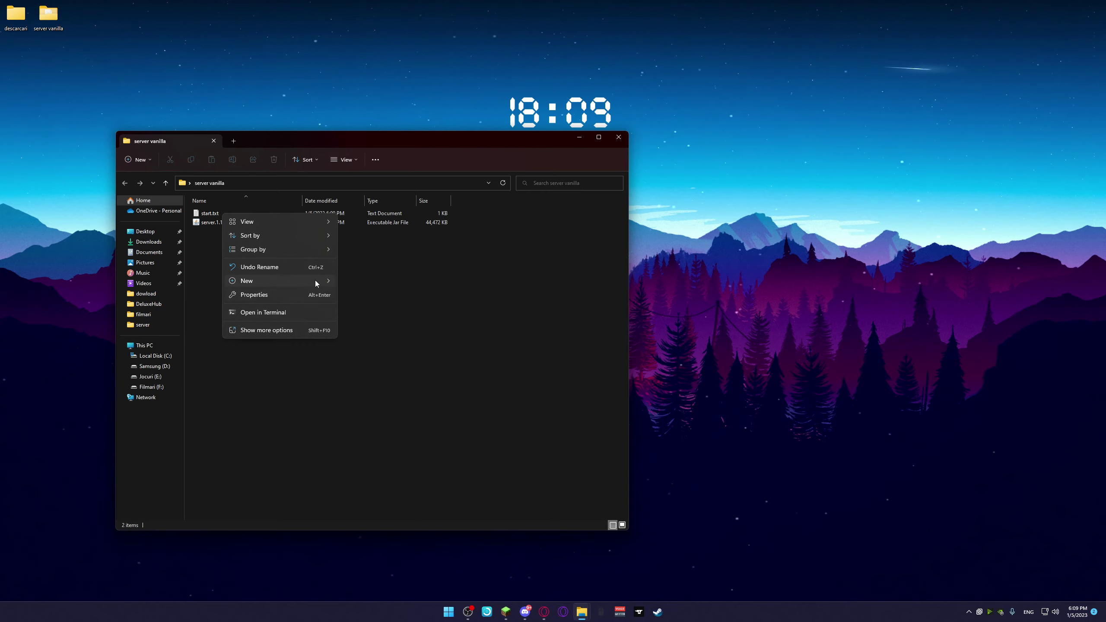
mouse_move(316, 281)
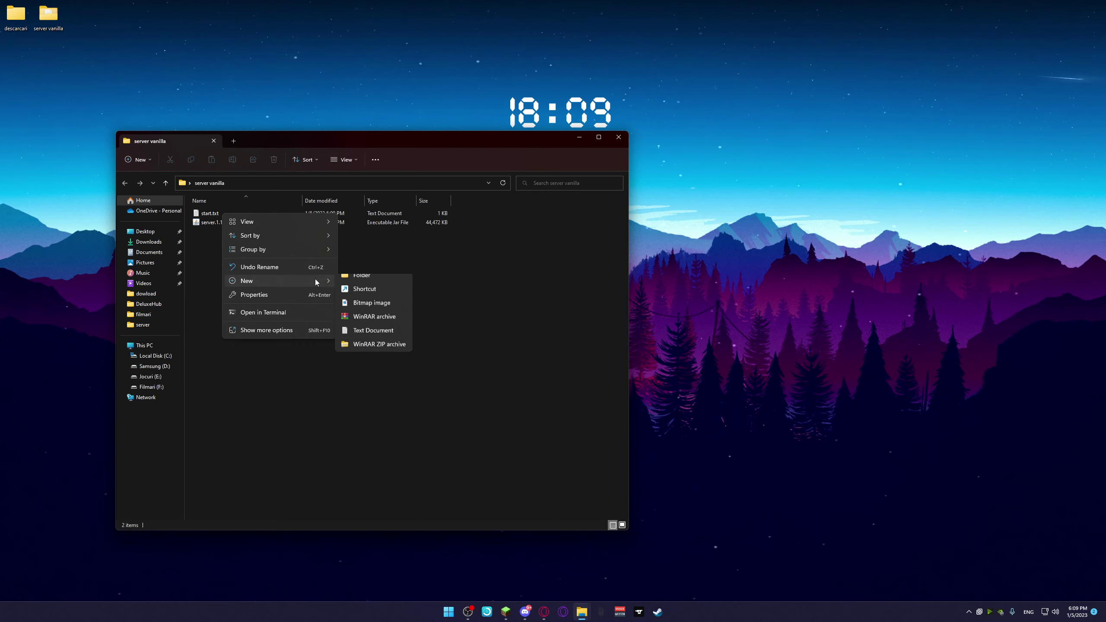
Step: Rename start.txt as start.bat and accept the change of file extension
click(216, 215)
right_click(224, 214)
key(Escape)
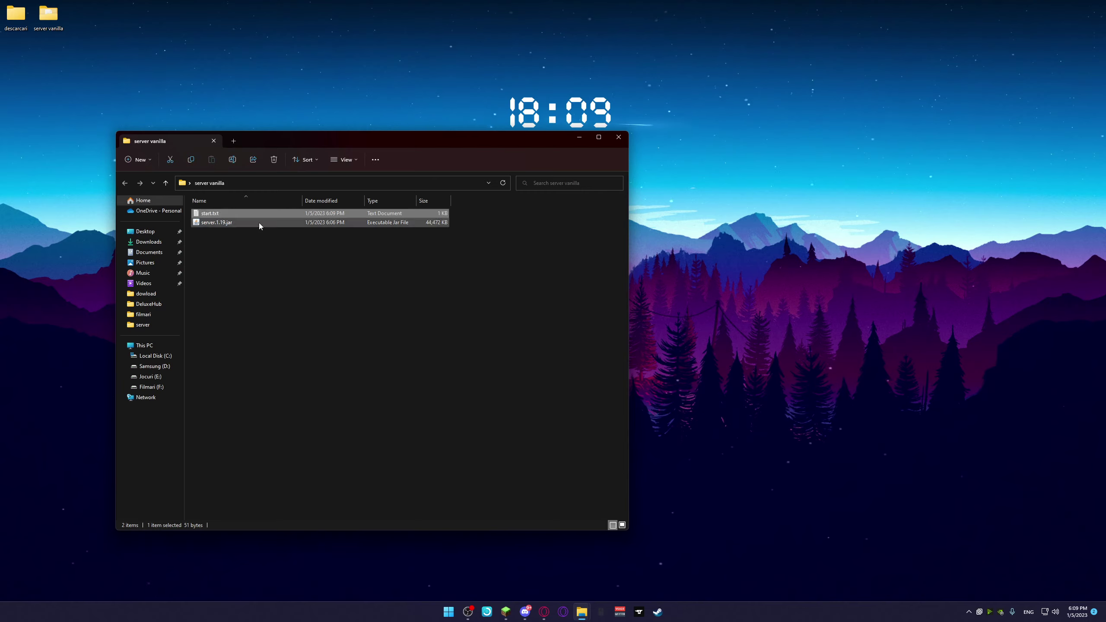
key(F2)
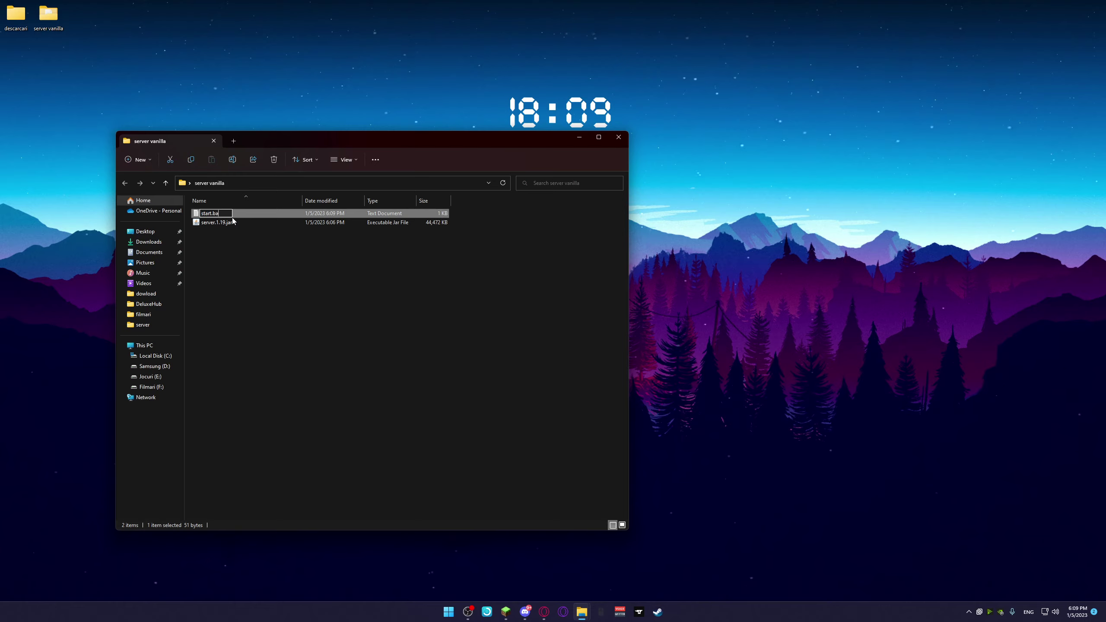
text(bat)
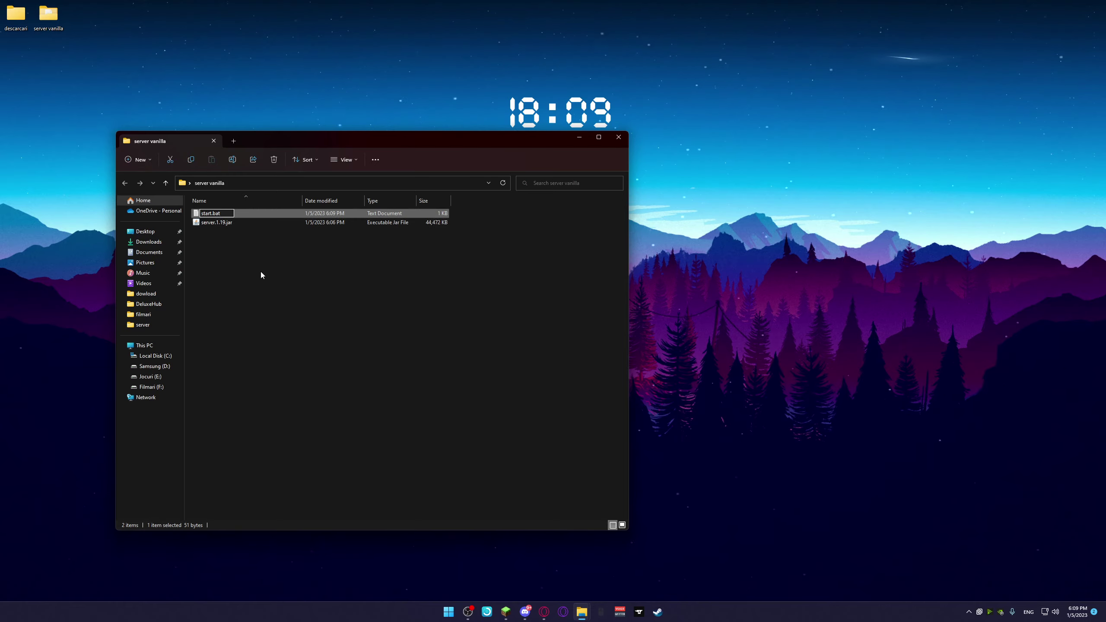
key(Return)
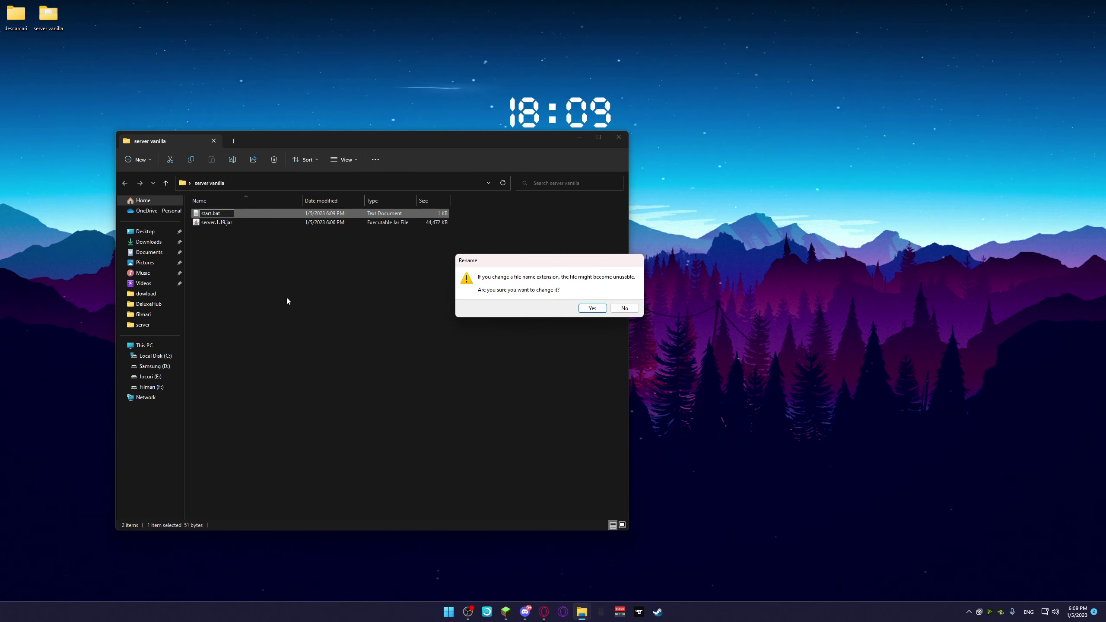
click(592, 308)
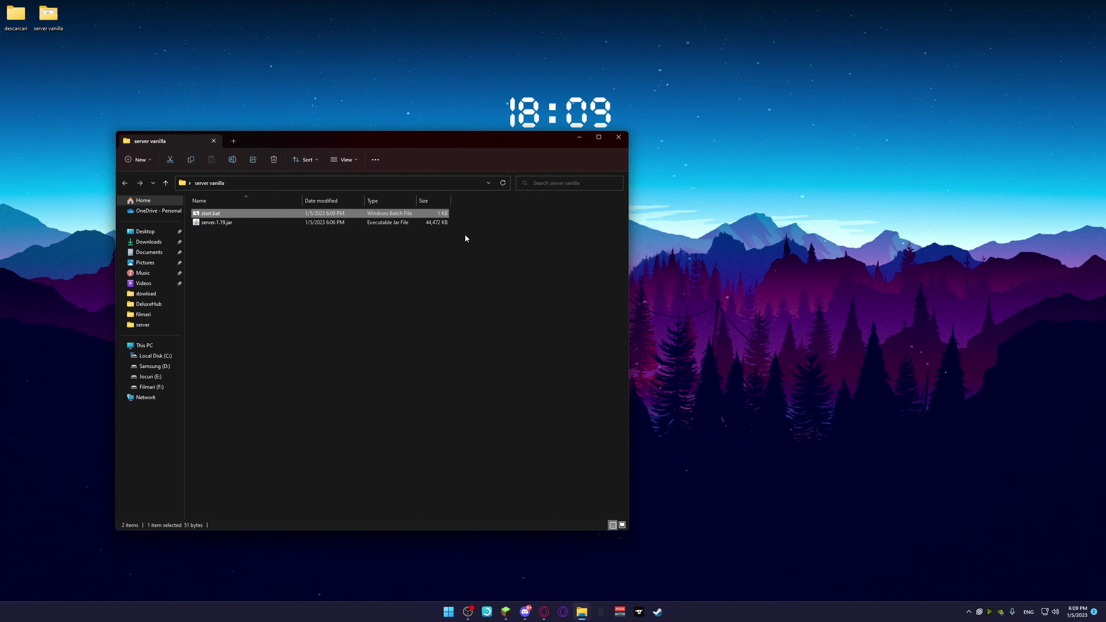
Step: Run start.bat to unpack the server files and move its console window away from the folder window
double_click(240, 213)
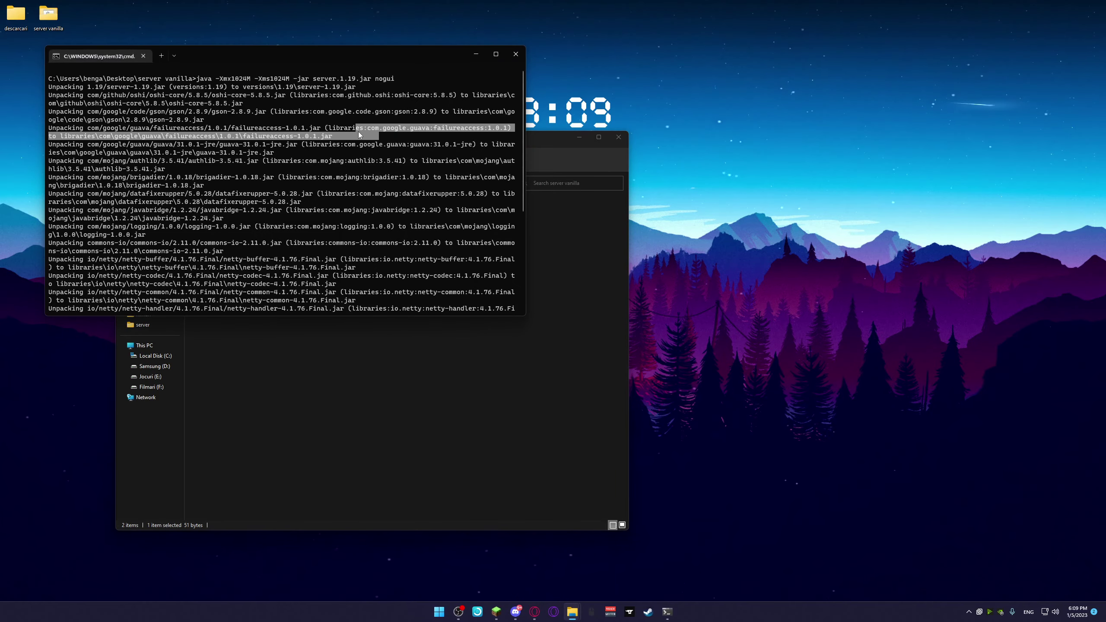
drag(427, 63, 894, 40)
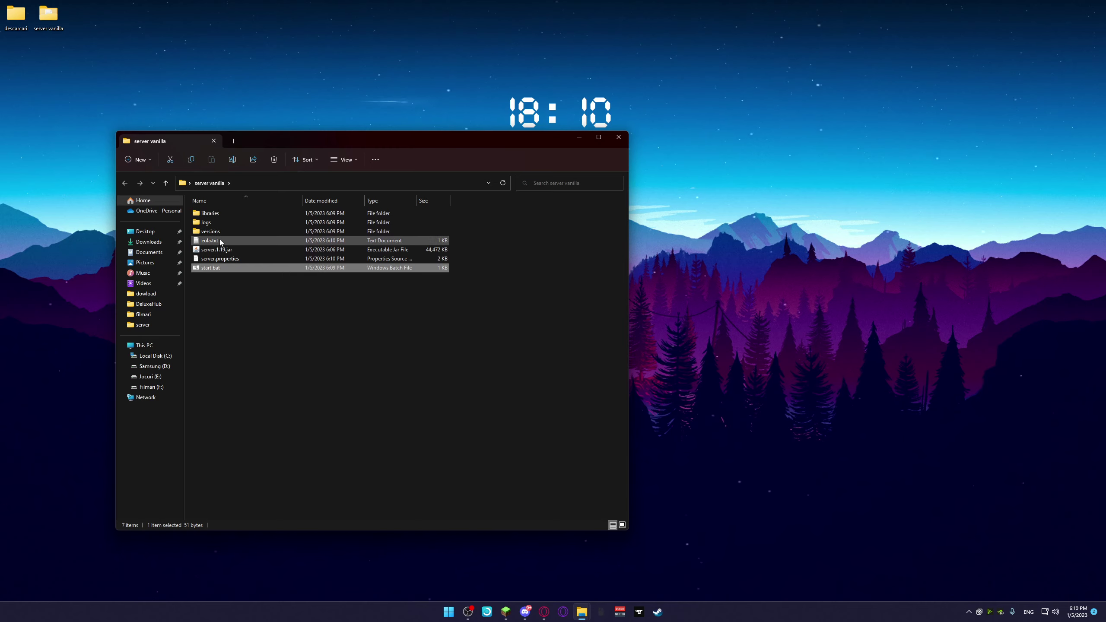
Step: Accept the EULA by setting eula=true in eula.txt, then save and close the file
click(240, 242)
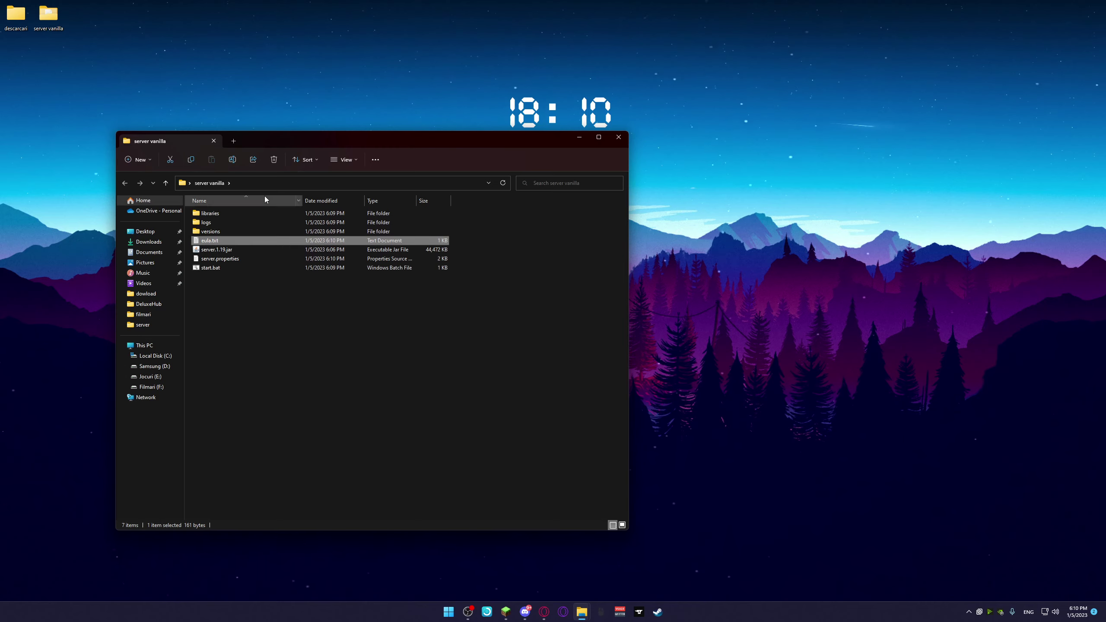
double_click(218, 243)
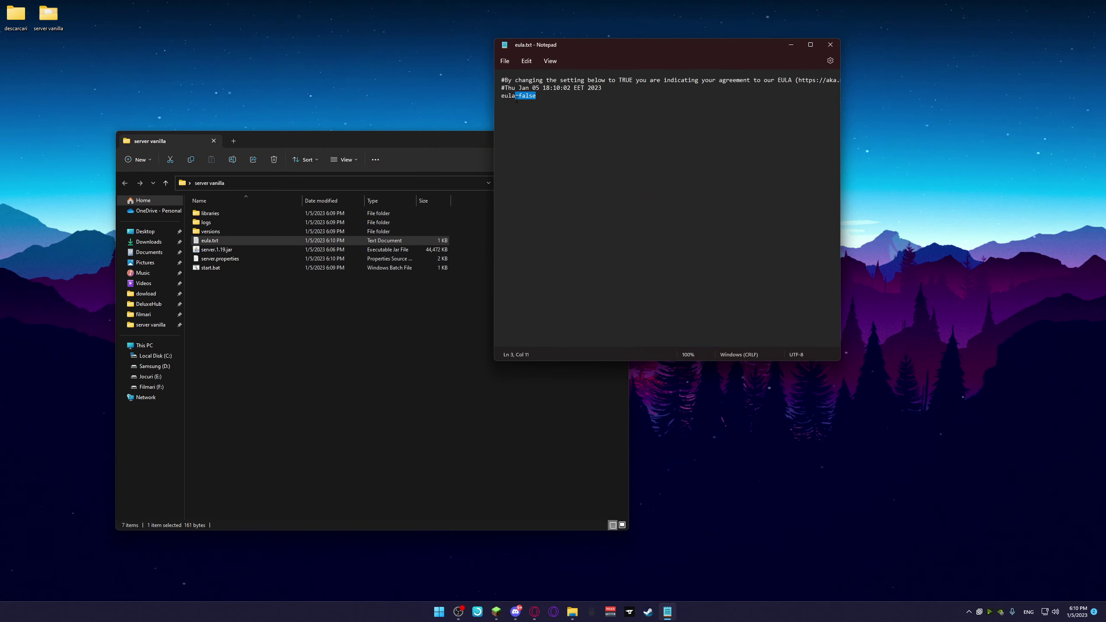
text(true)
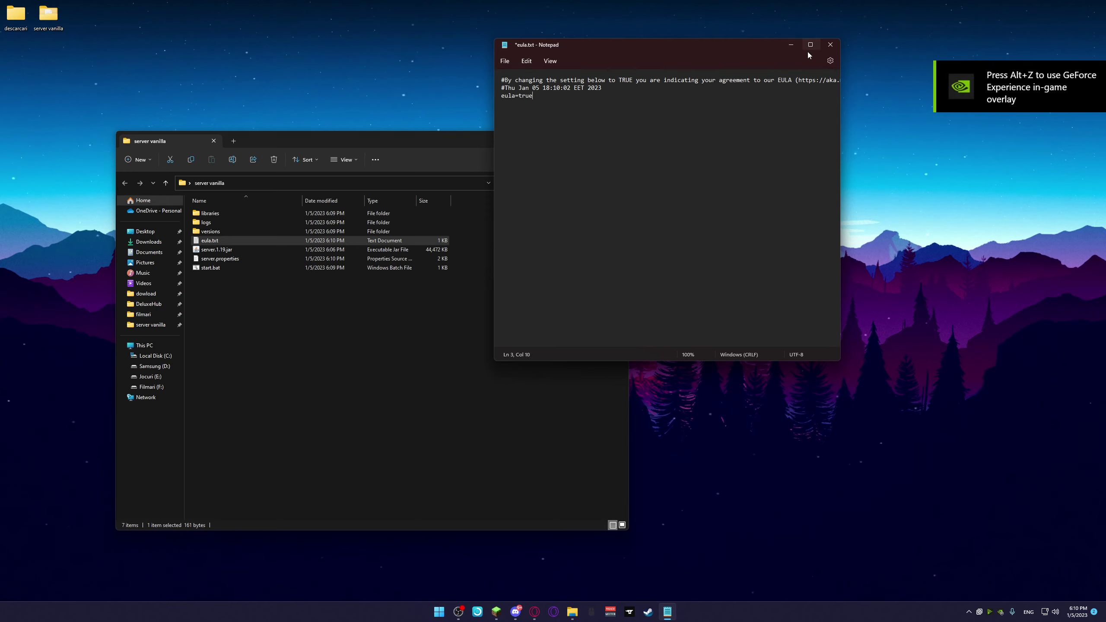
key(ctrl+s)
click(830, 45)
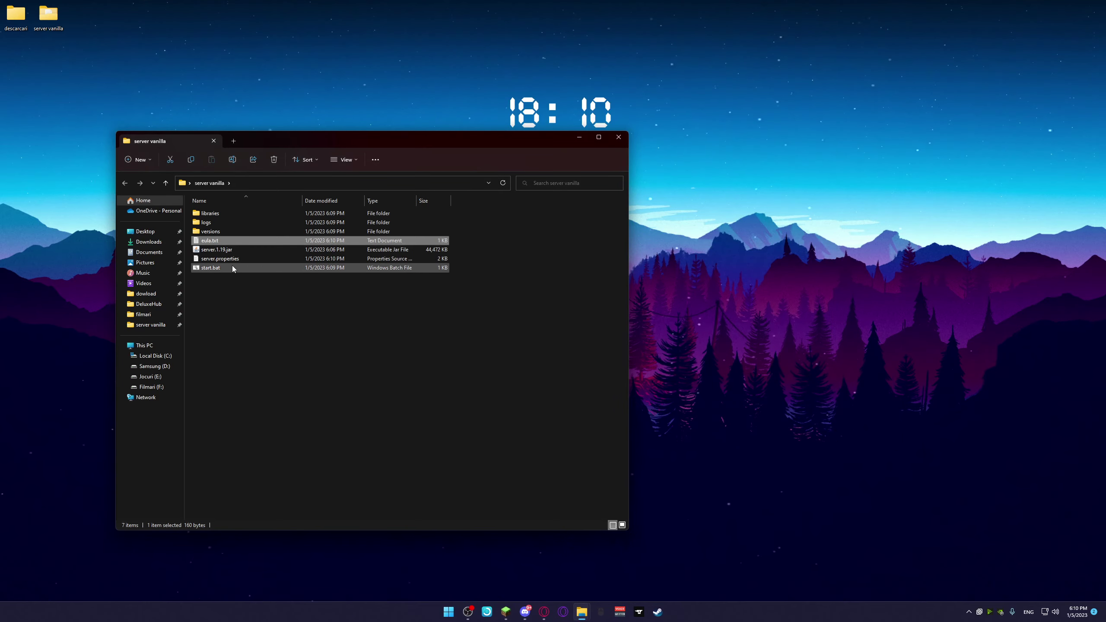
Step: Create a shortcut to start.bat and move it from the server vanilla folder onto the desktop
right_click(218, 269)
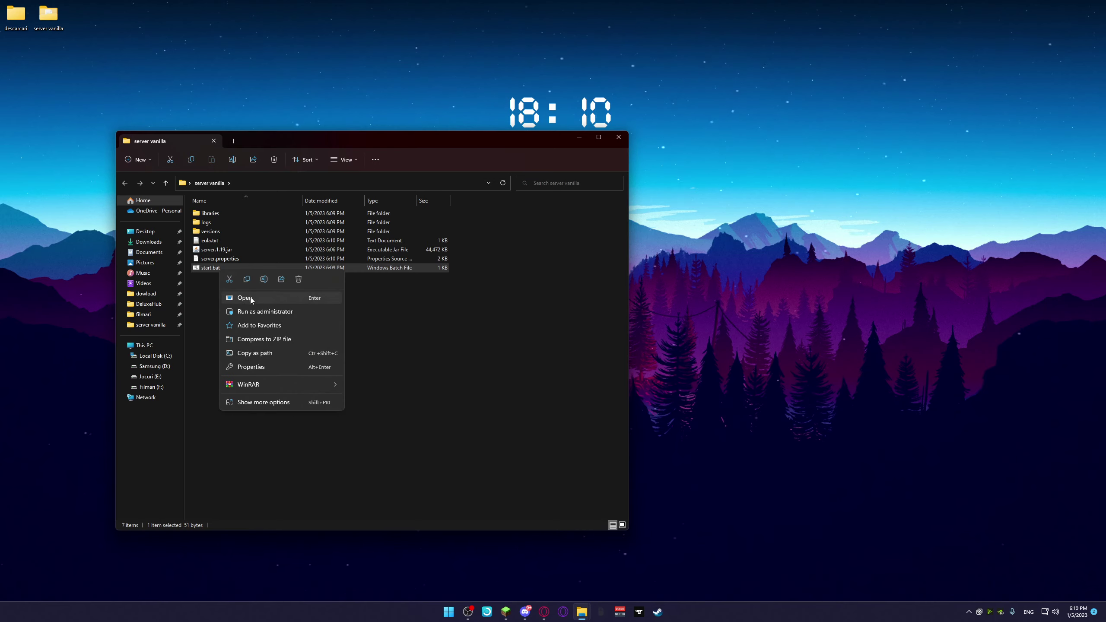
click(268, 402)
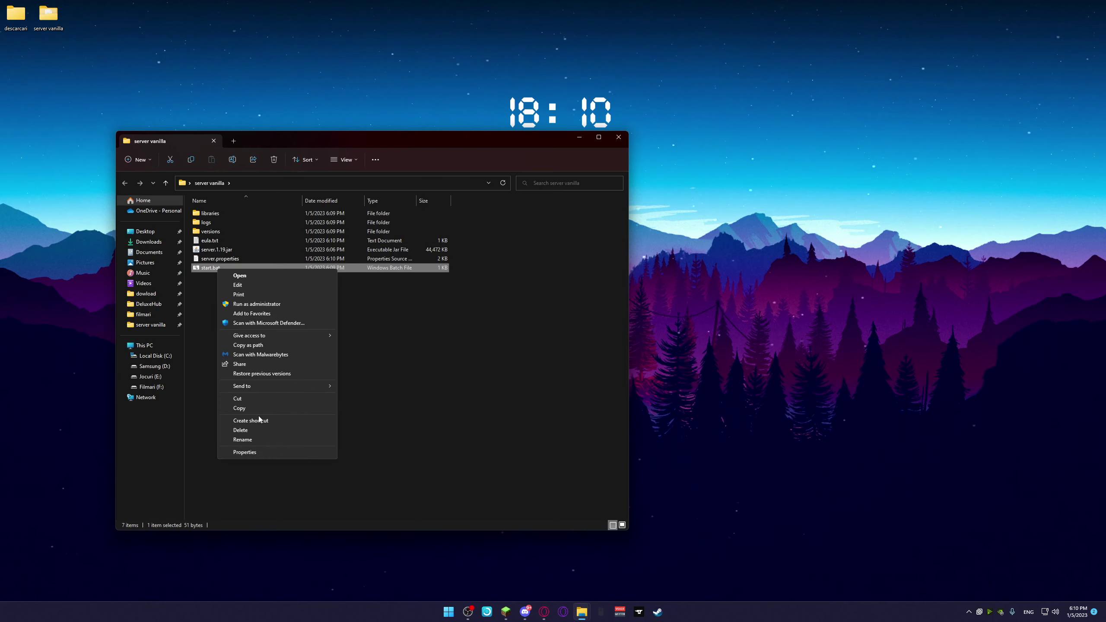
click(279, 421)
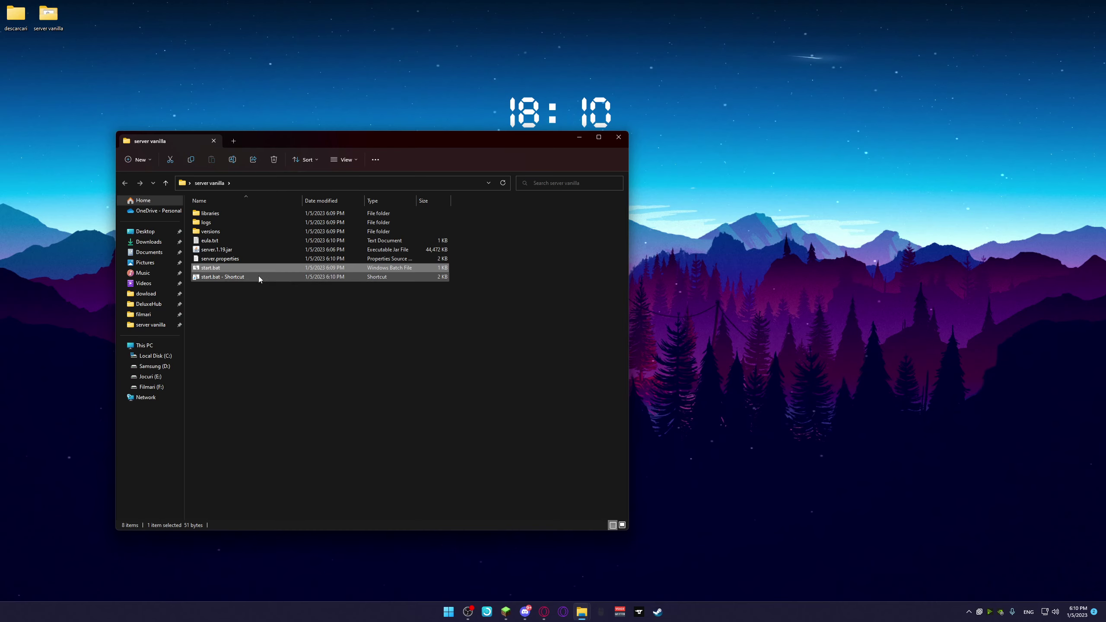
drag(258, 276, 515, 74)
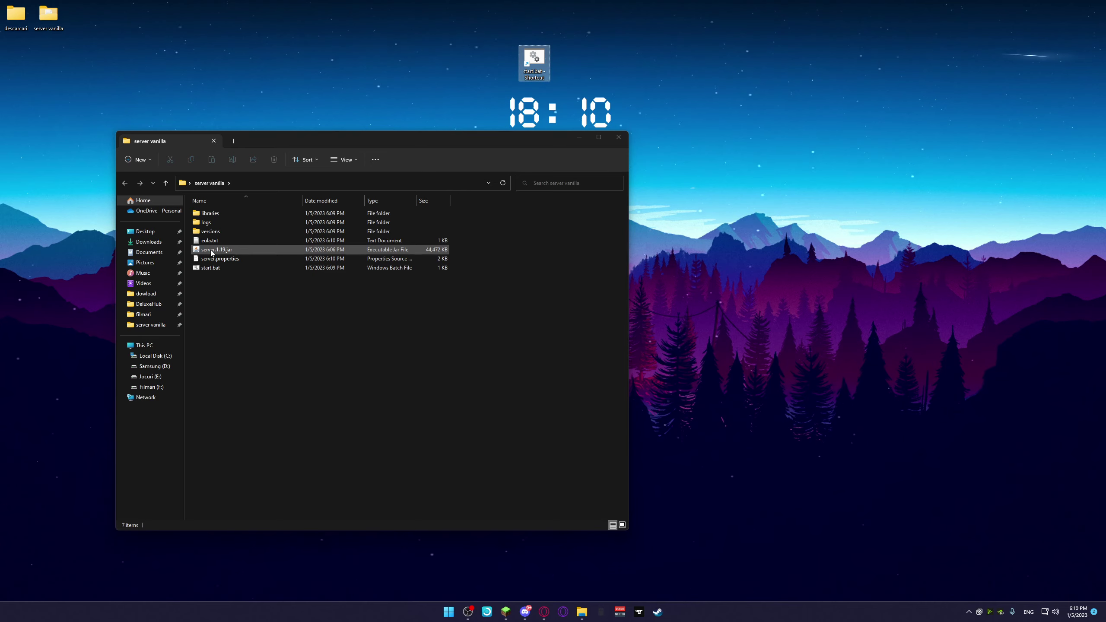
Step: Delete the start.bat shortcut from the desktop
right_click(537, 60)
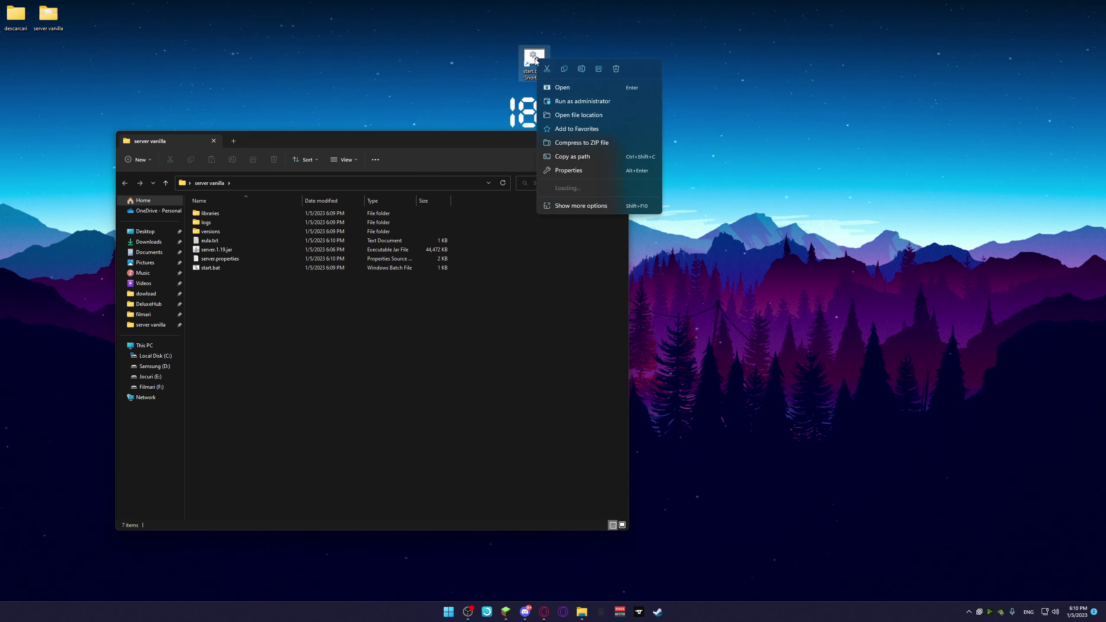
click(612, 70)
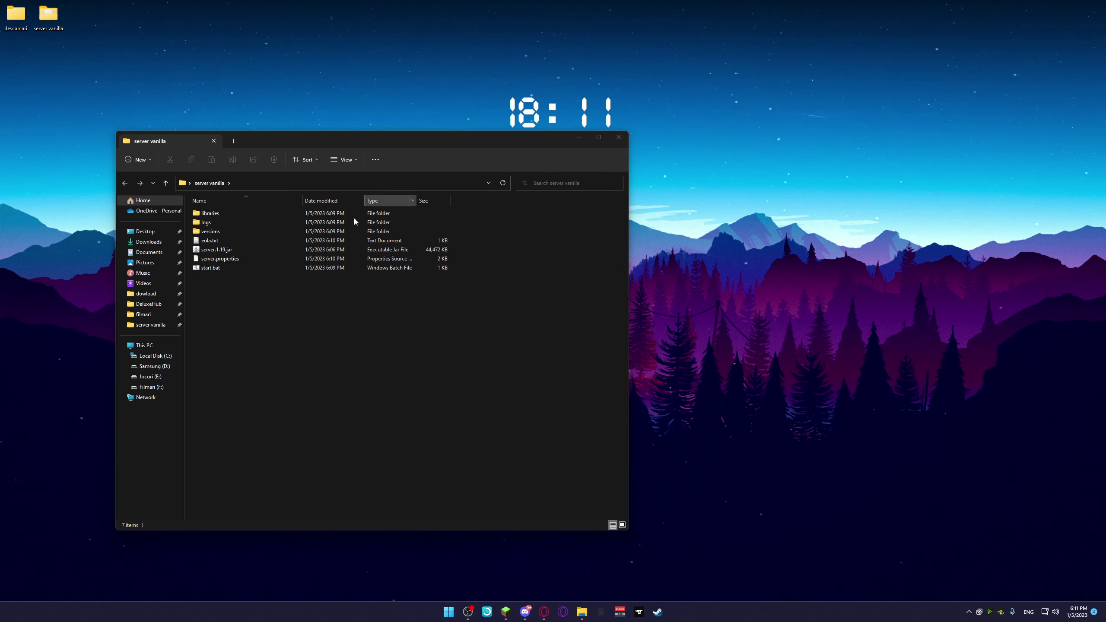
Step: Rename start.bat as start.txt and accept the change of file extension
right_click(282, 270)
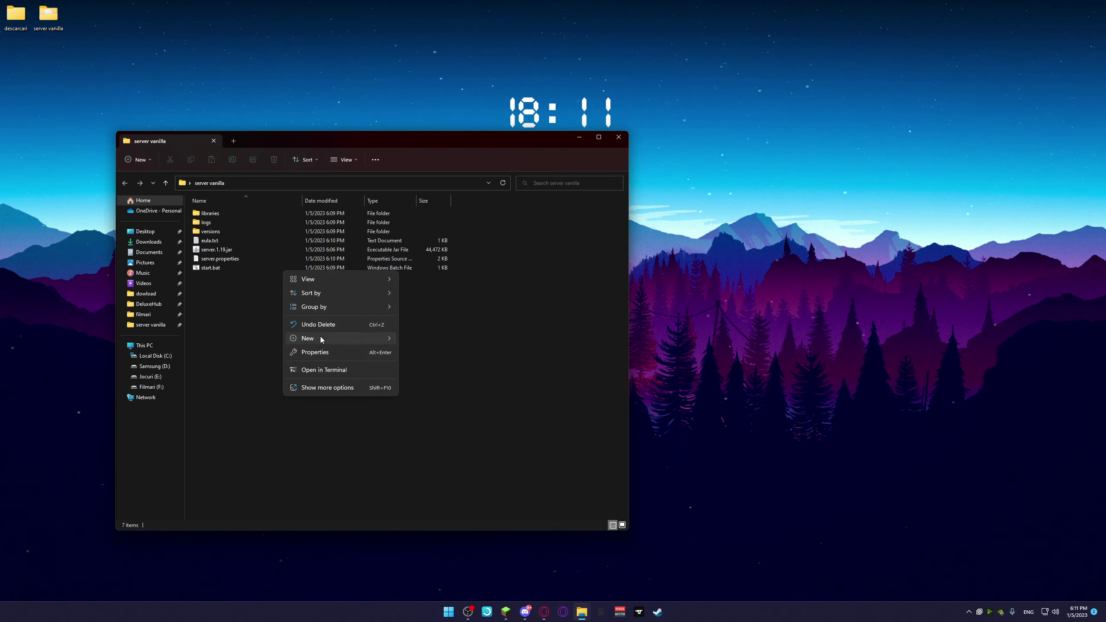
right_click(237, 267)
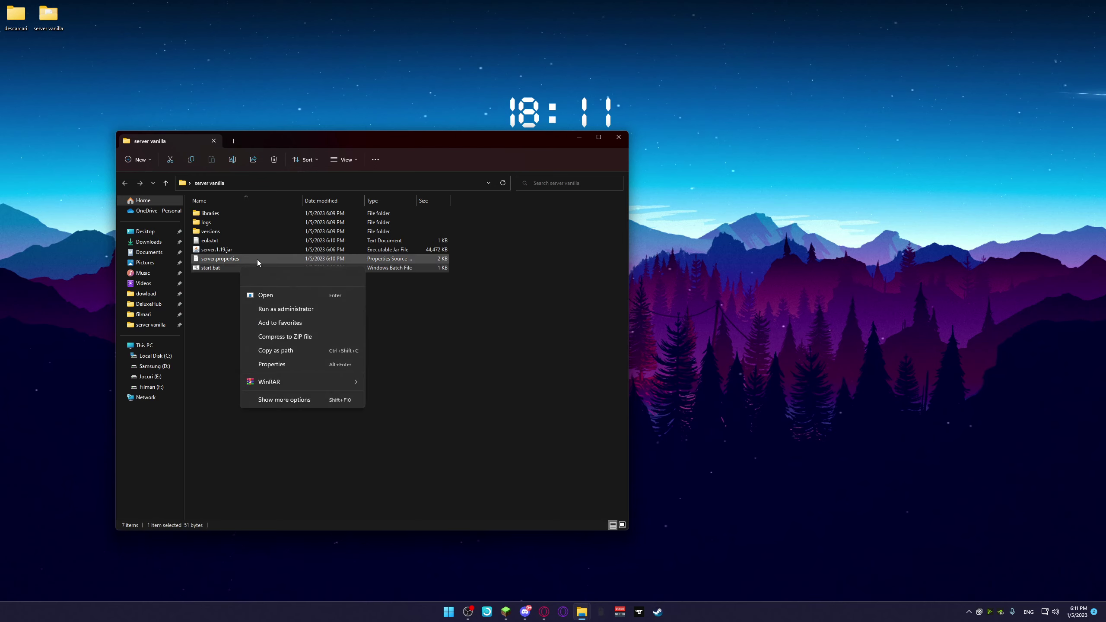
click(295, 279)
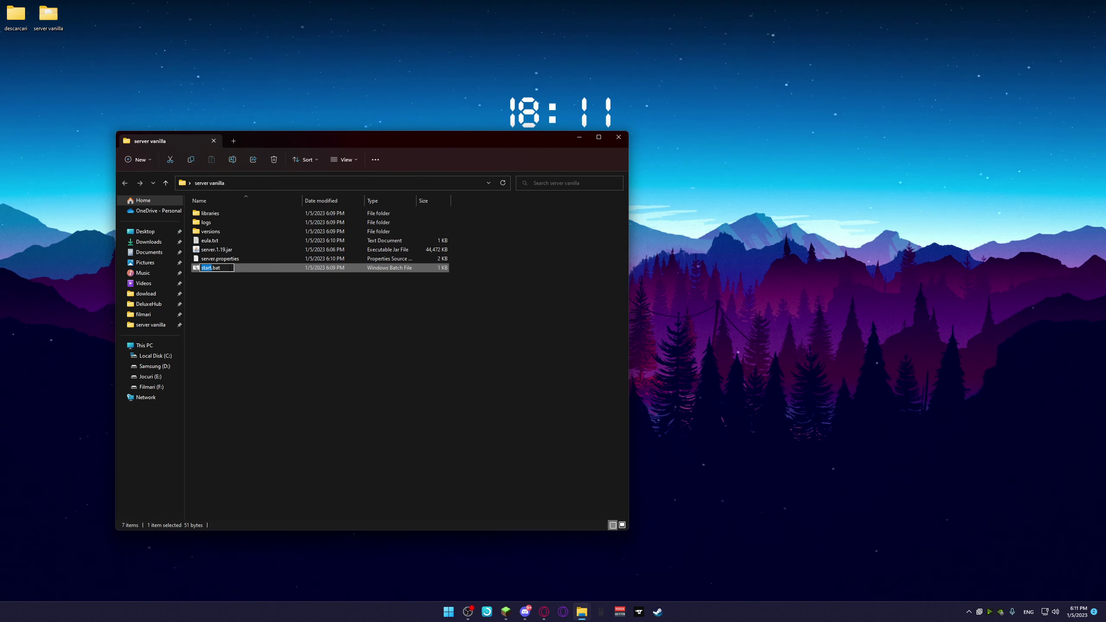
key(BackSpace)
key(BackSpace)
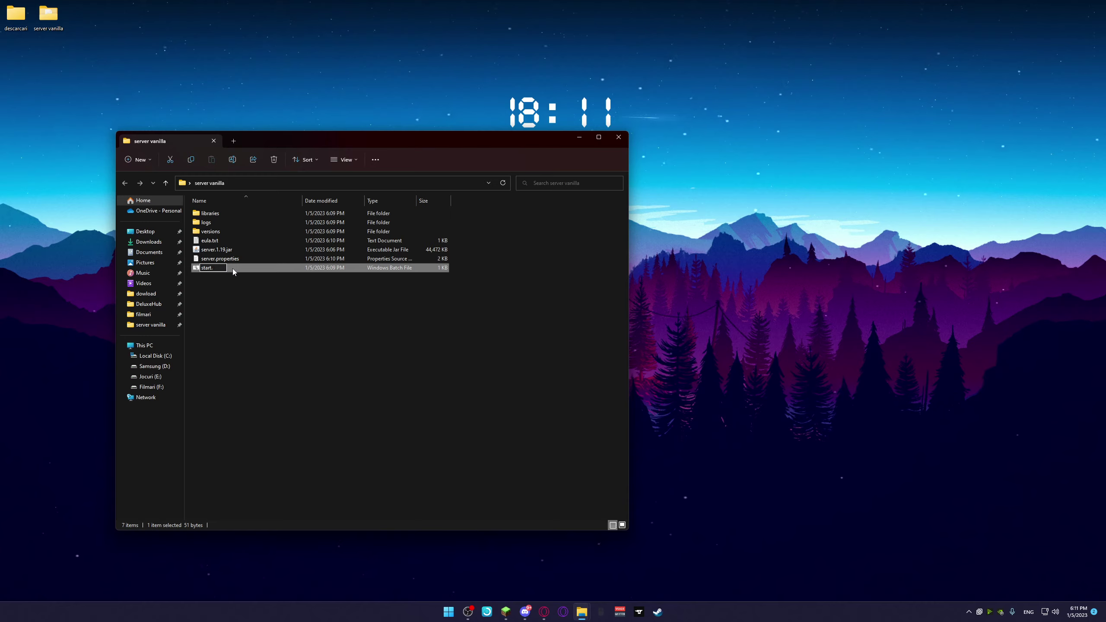
text(txt)
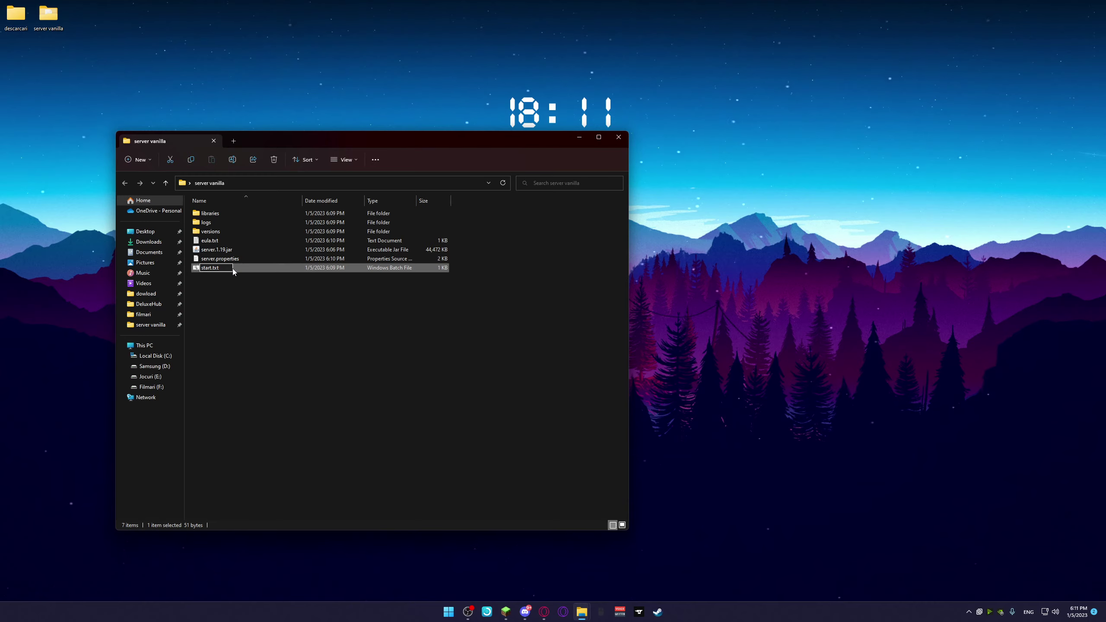
key(Return)
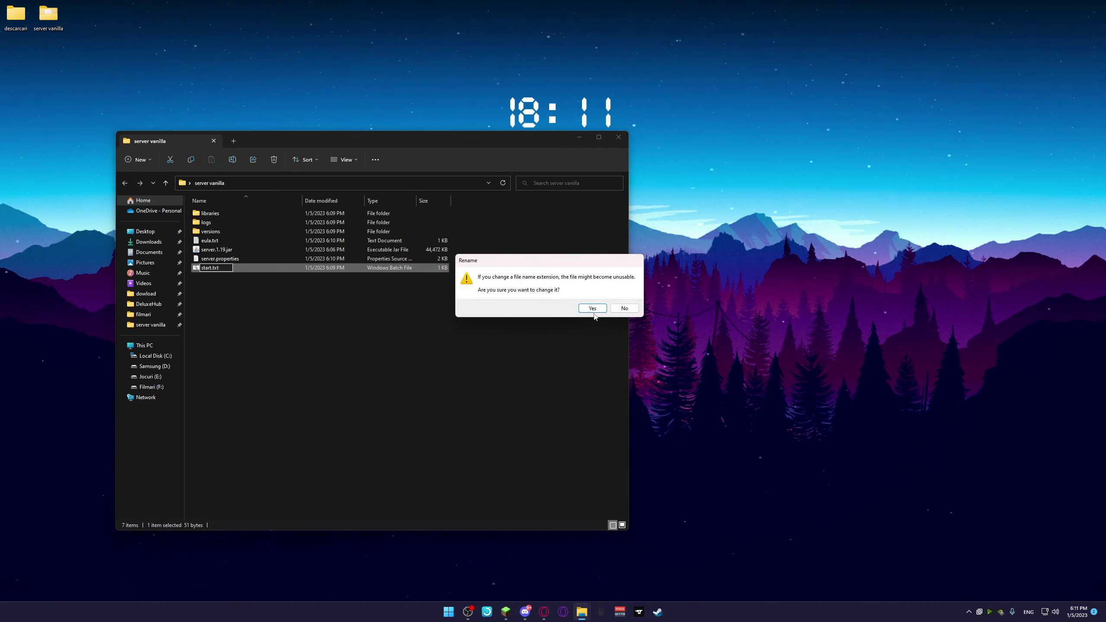
click(594, 311)
Step: Set the memory options in start.txt to -Xmx8024M and -Xms8024M, then save and close the file
double_click(232, 269)
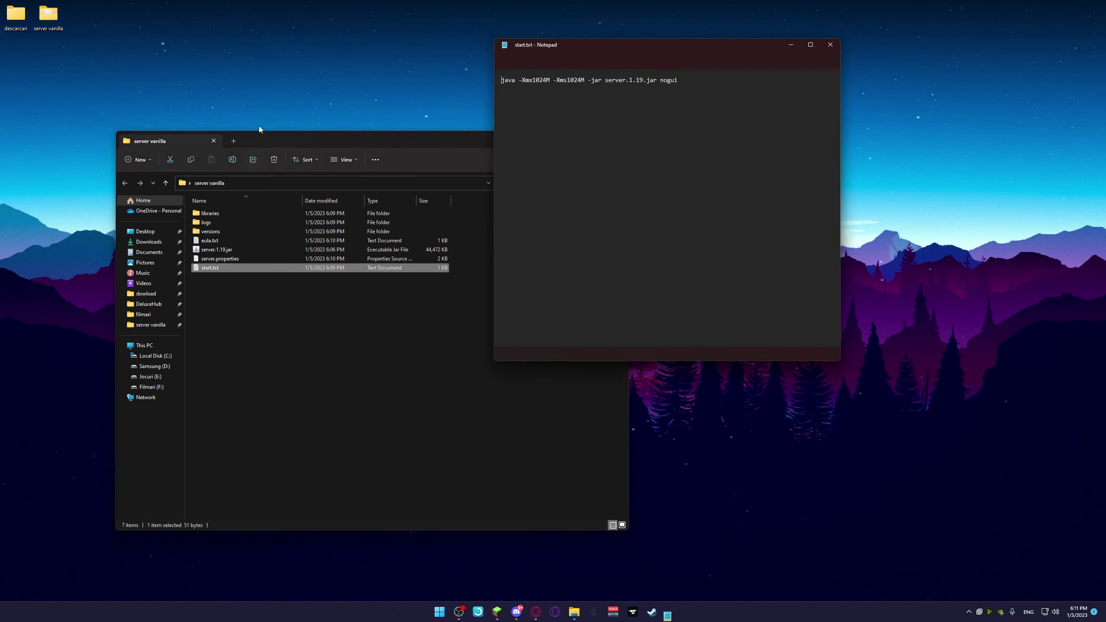
click(539, 89)
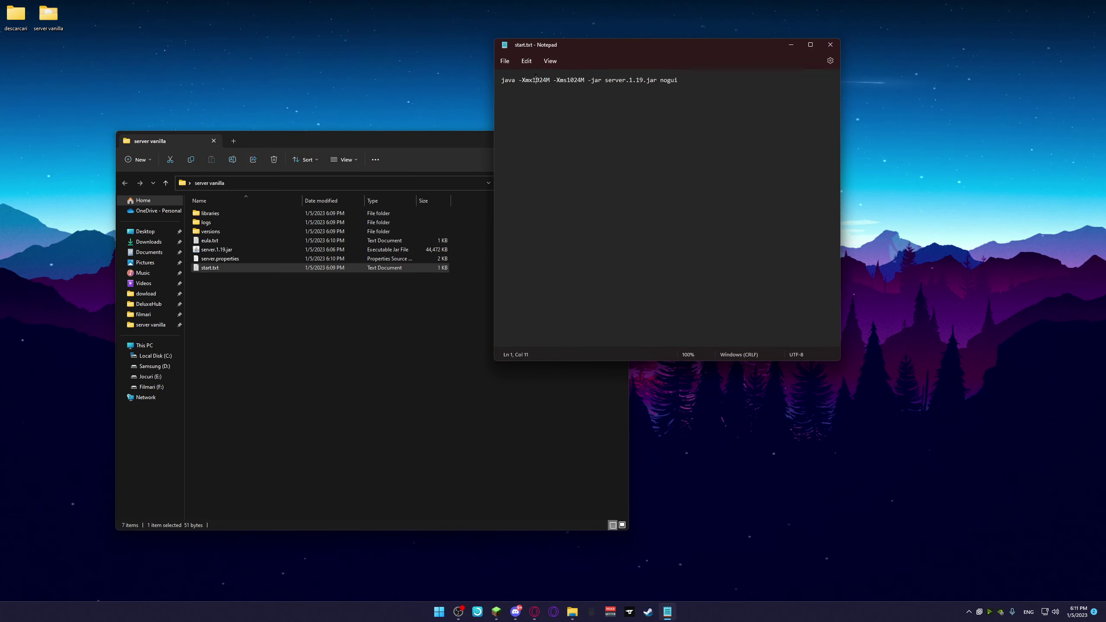
key(BackSpace)
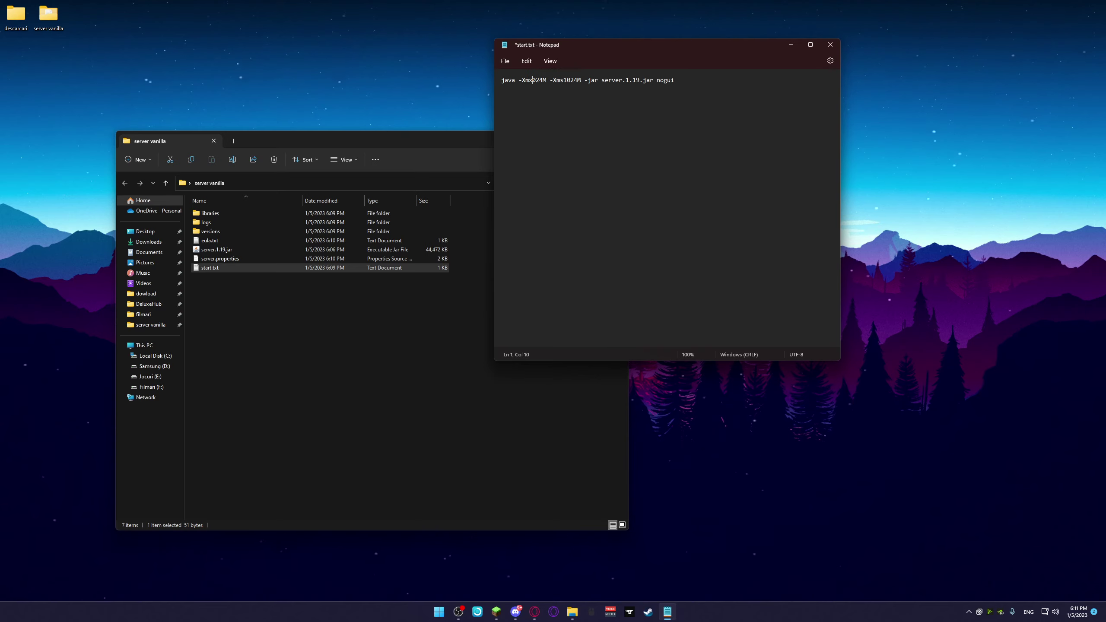
text(8)
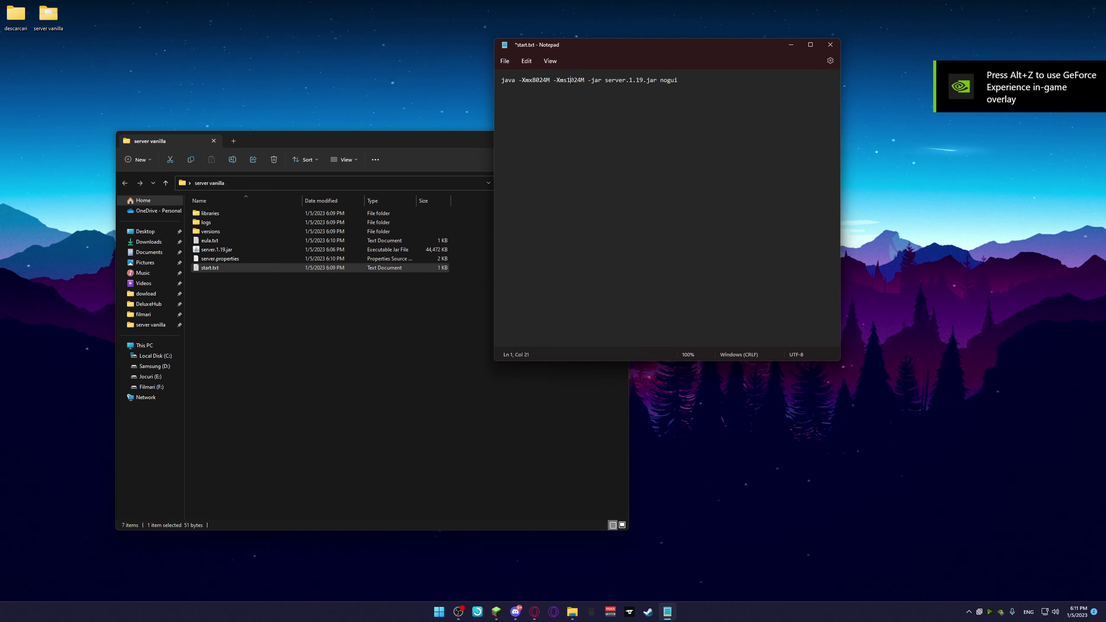
click(571, 80)
key(BackSpace)
text(8)
click(830, 45)
key(Return)
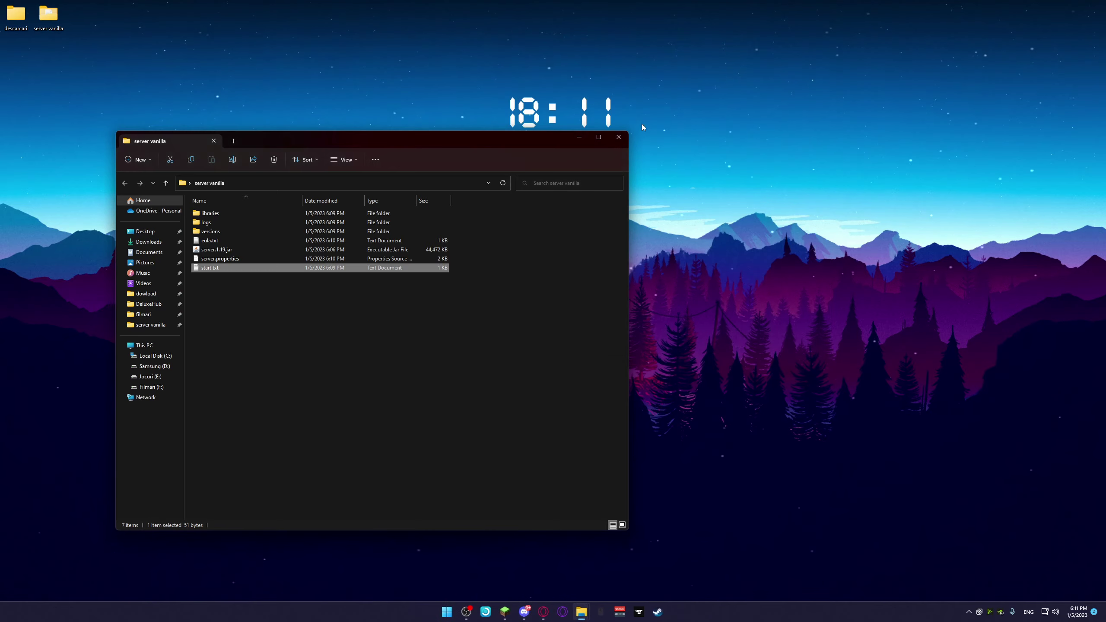
Step: Rename start.txt back to start.bat and accept the change of file extension
right_click(260, 268)
click(306, 277)
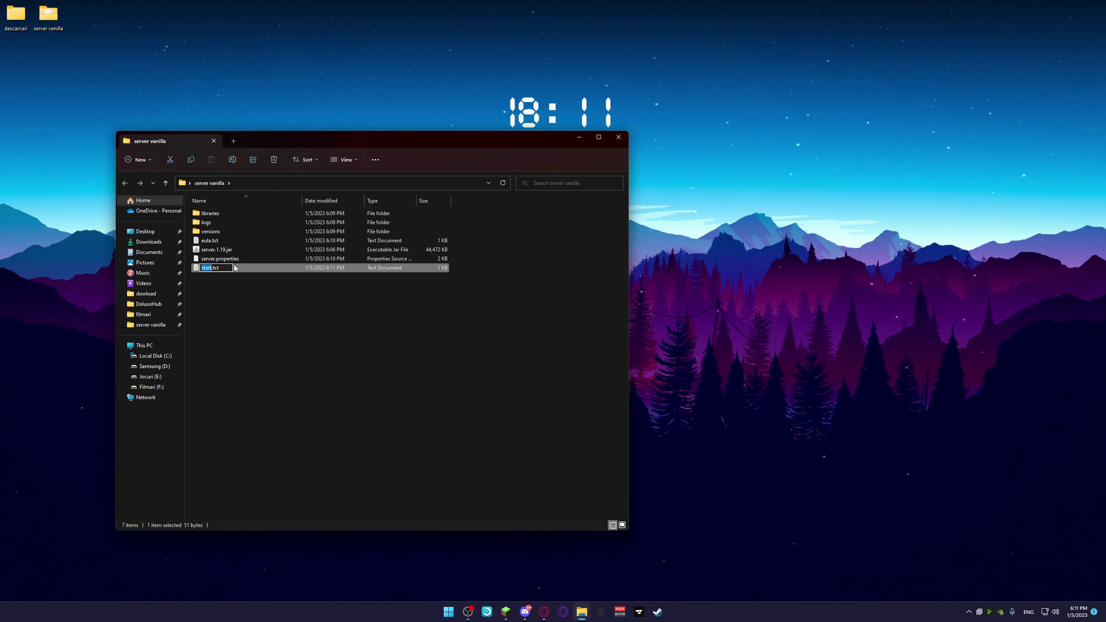
key(End)
key(BackSpace)
key(BackSpace)
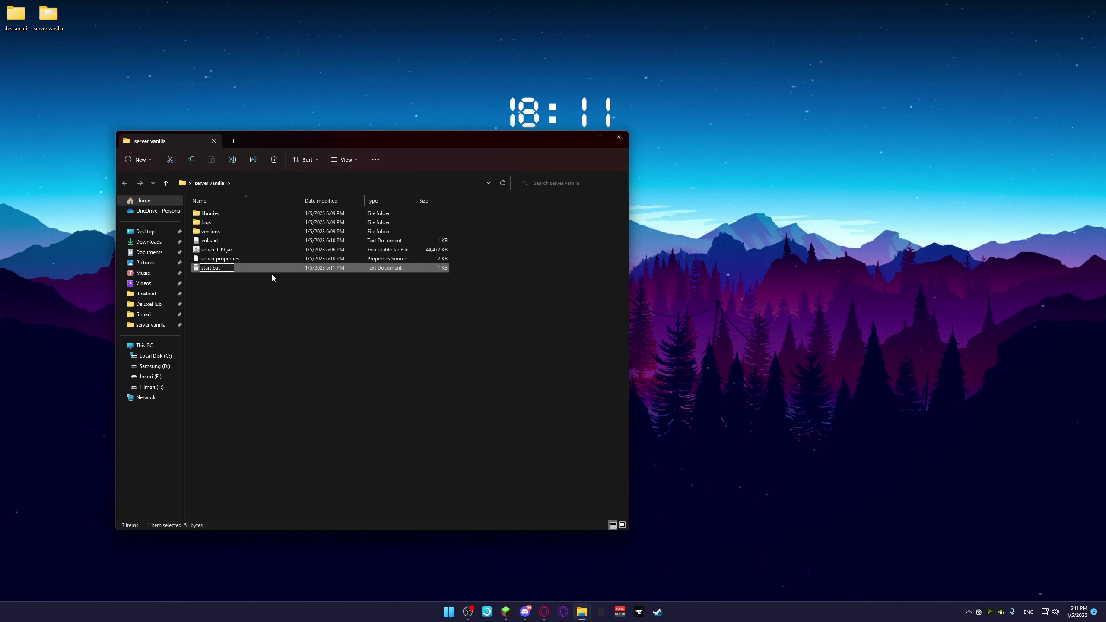
key(Return)
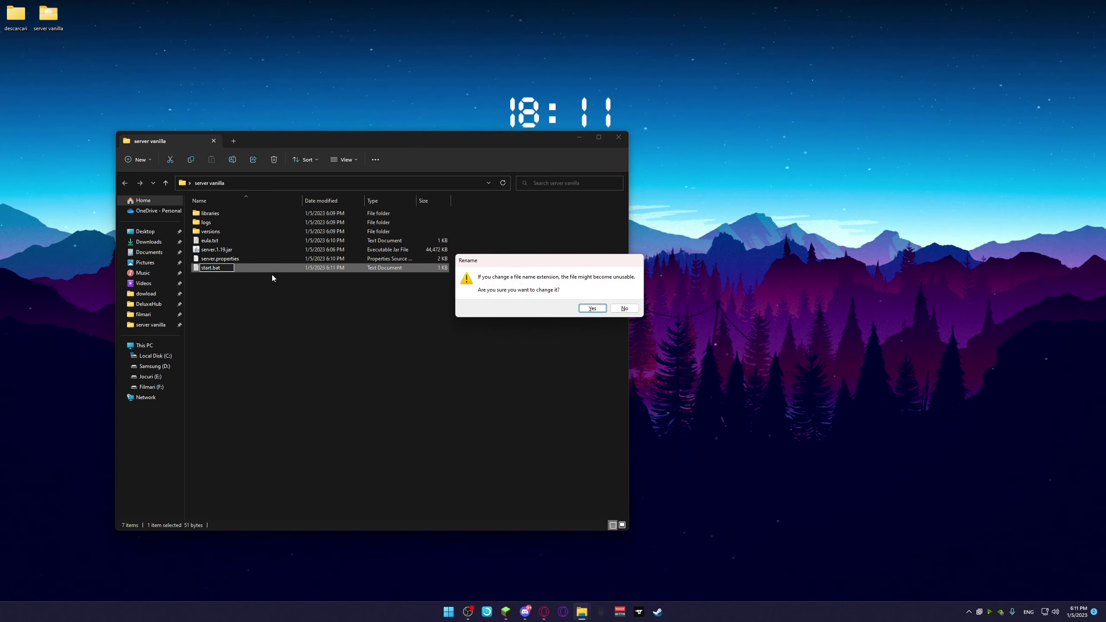
click(594, 309)
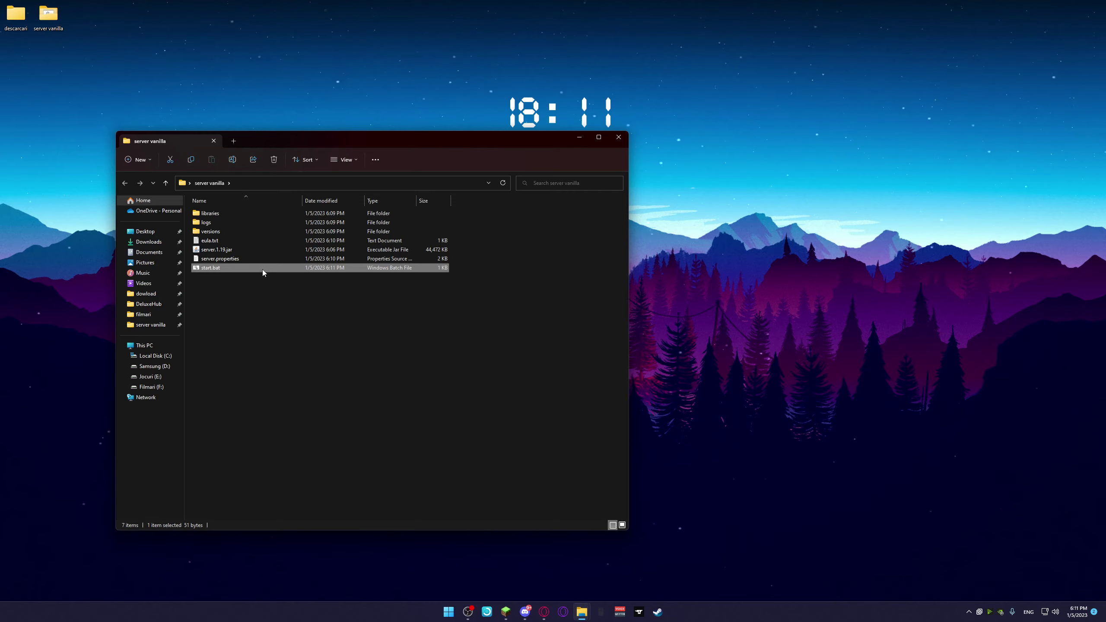
Step: Run start.bat to launch the server and move the folder window clear of the server console
key(F2)
drag(530, 140, 649, 208)
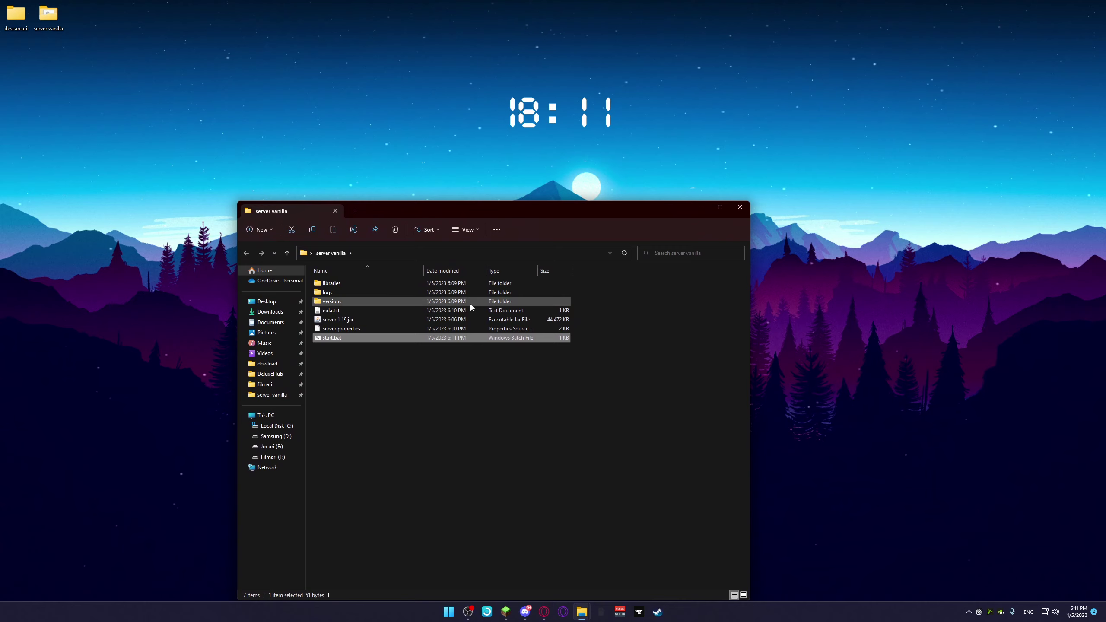
right_click(443, 338)
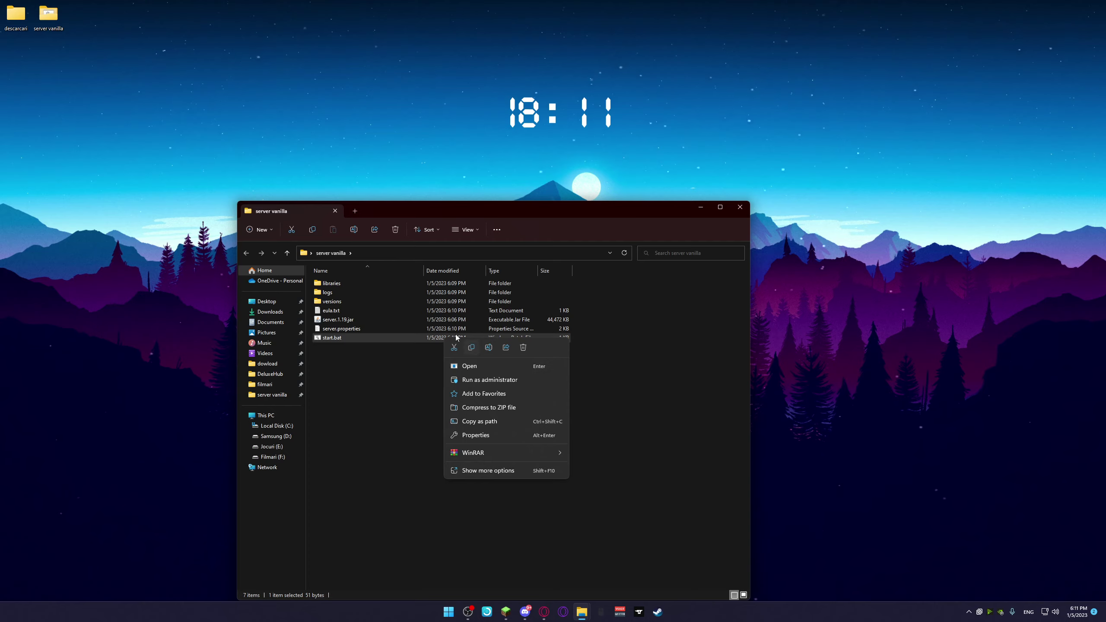
click(391, 367)
double_click(380, 339)
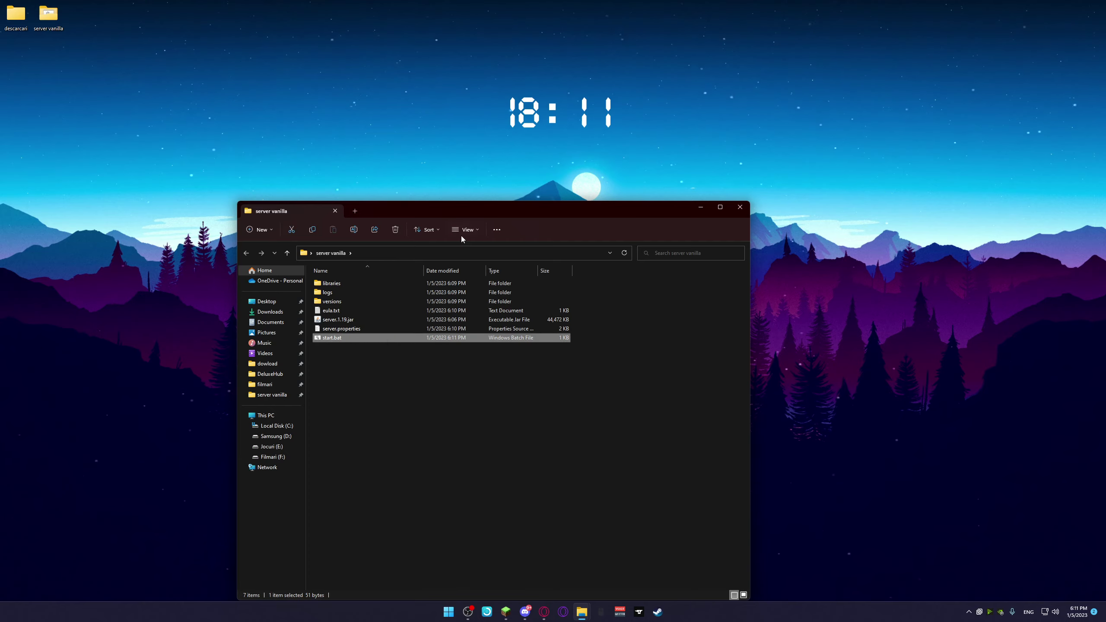
drag(583, 205, 903, 60)
click(431, 62)
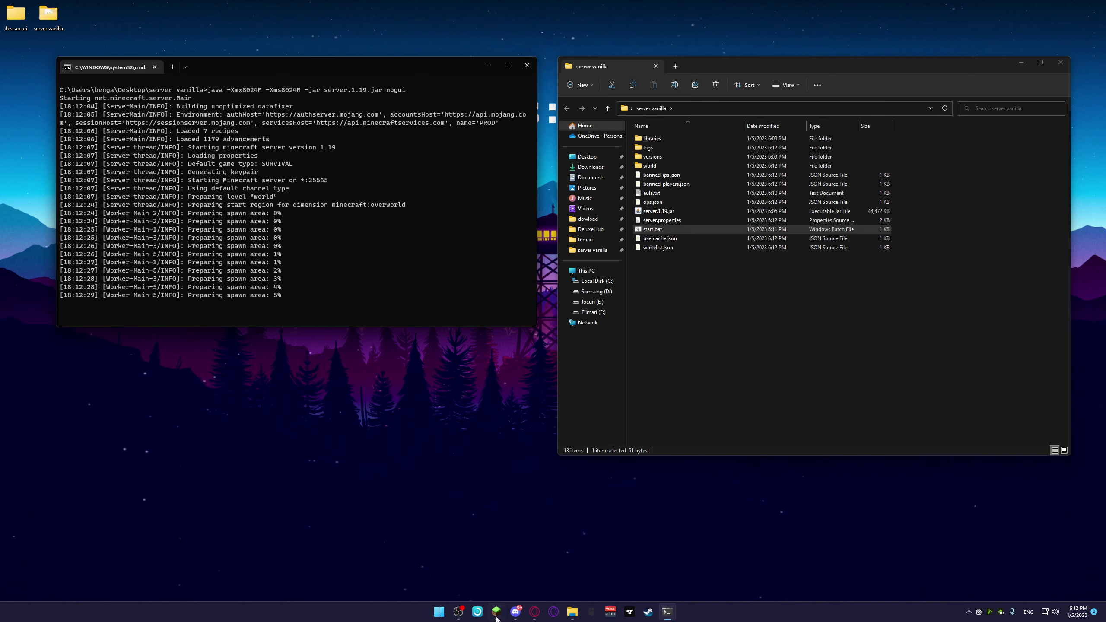
Step: Open Task Manager, examine the CPU performance and the processes' resource use while the server starts, and minimize it
right_click(338, 613)
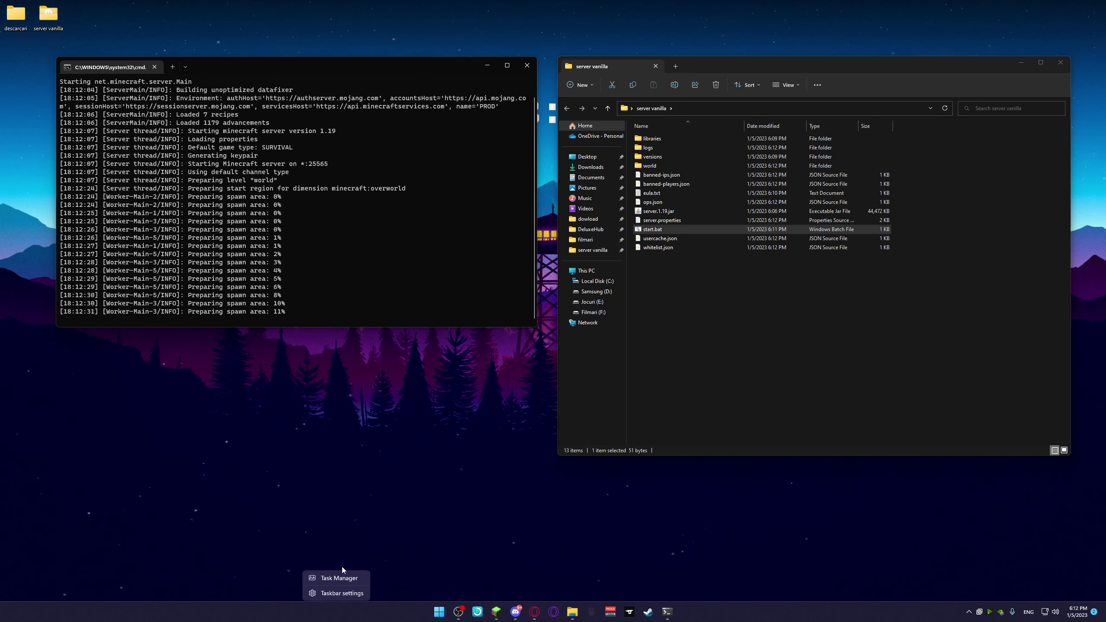
click(339, 578)
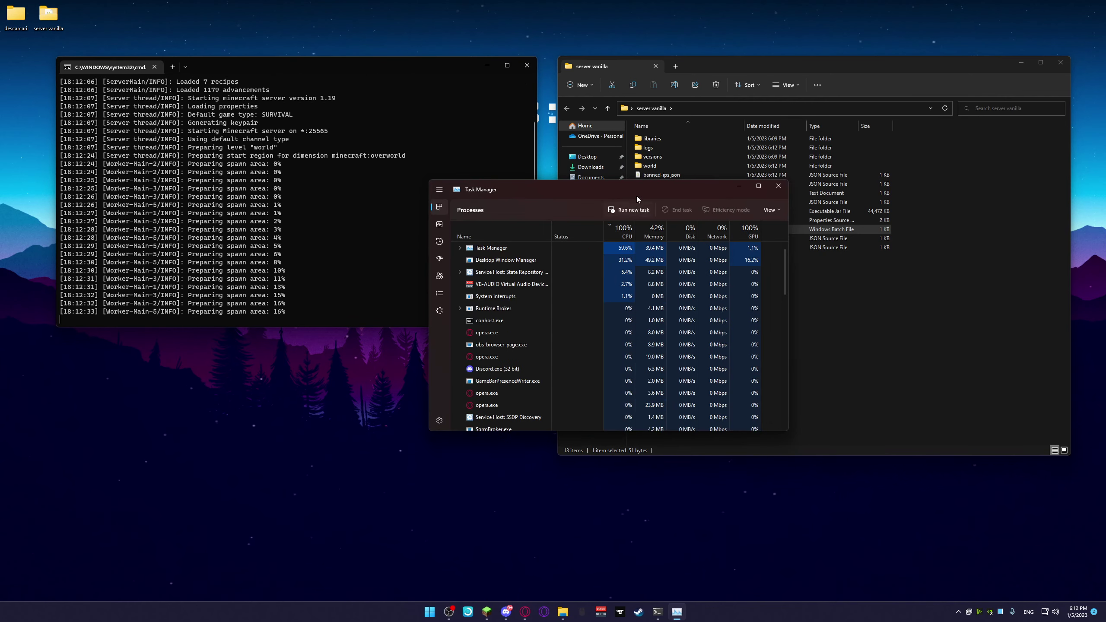
drag(636, 189, 652, 165)
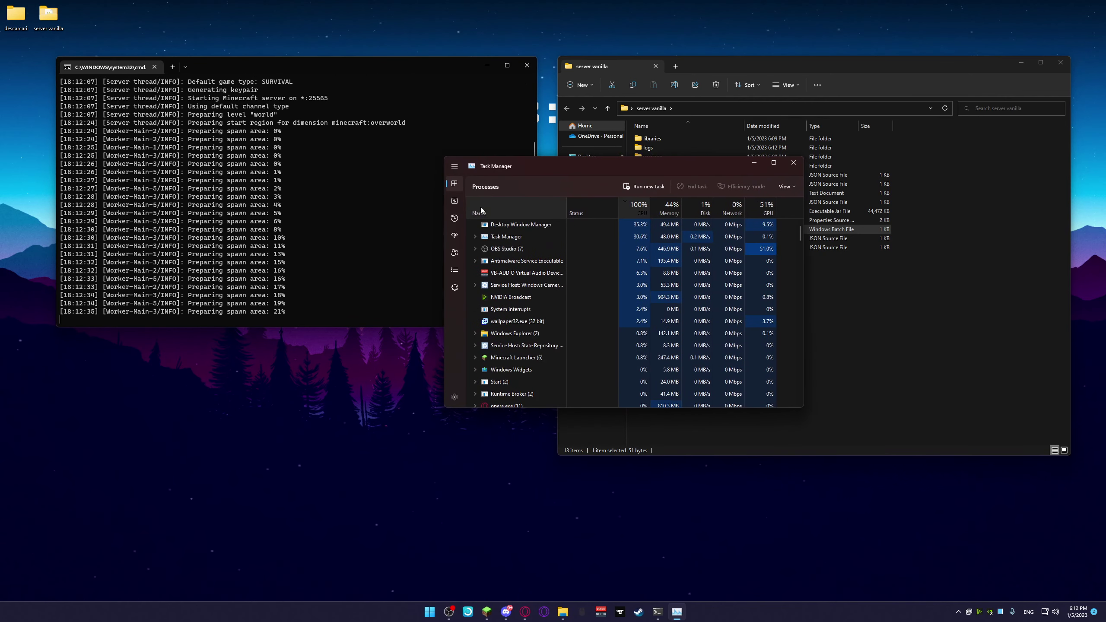
click(455, 201)
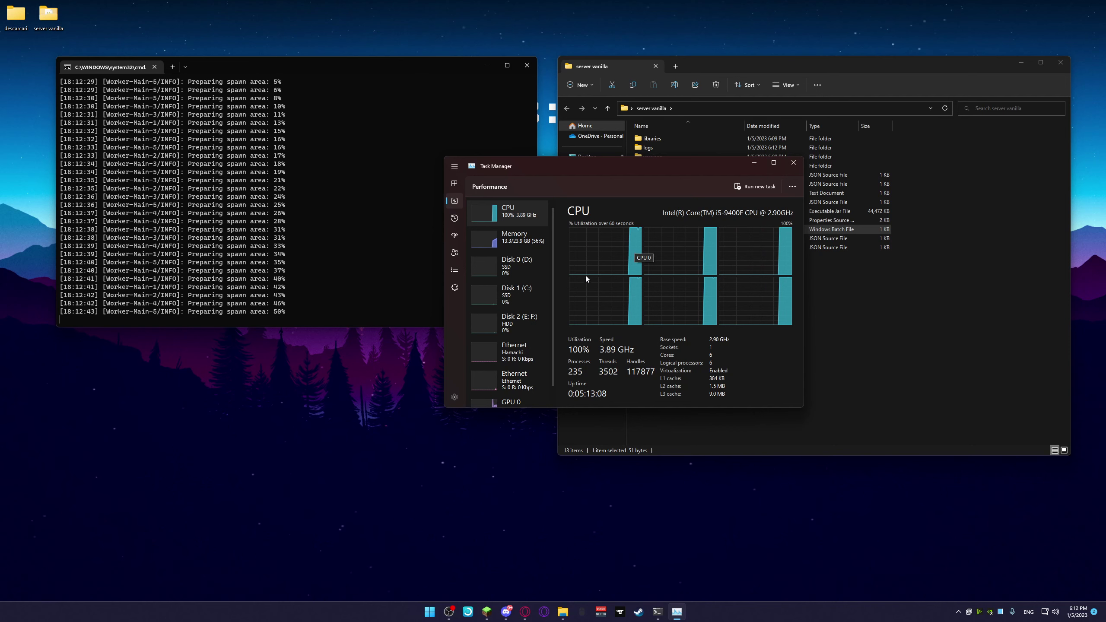
click(454, 185)
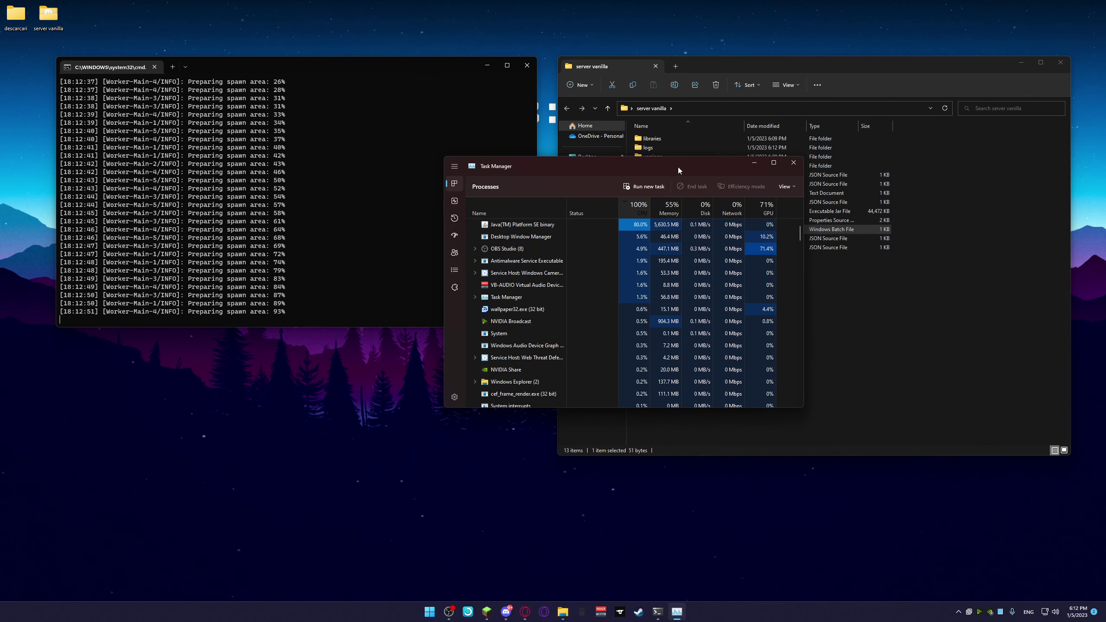
drag(677, 167, 817, 128)
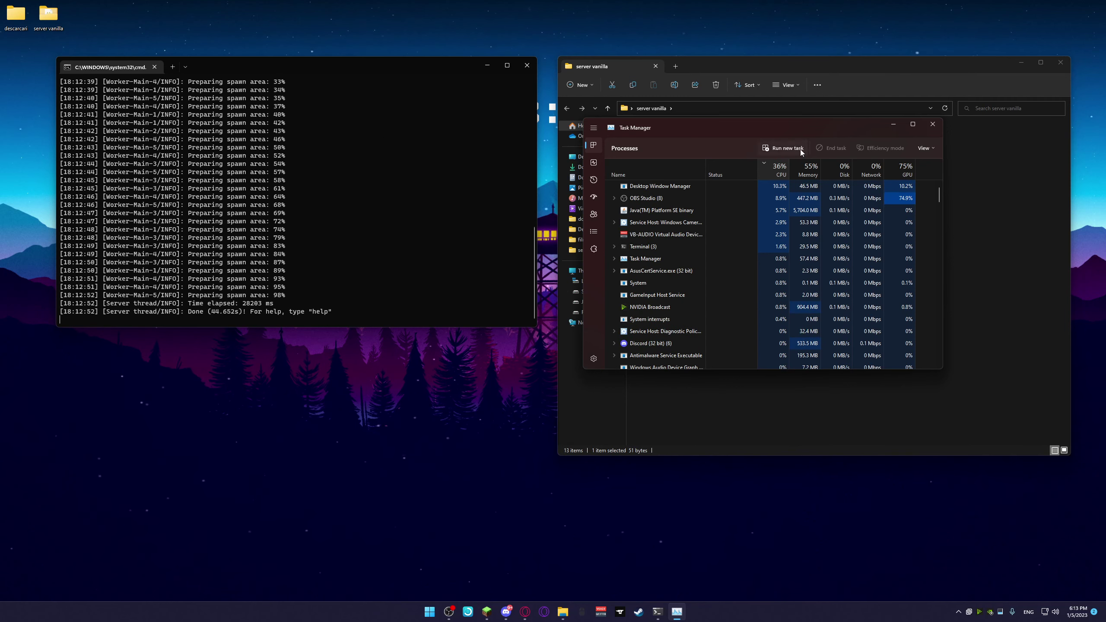
click(897, 124)
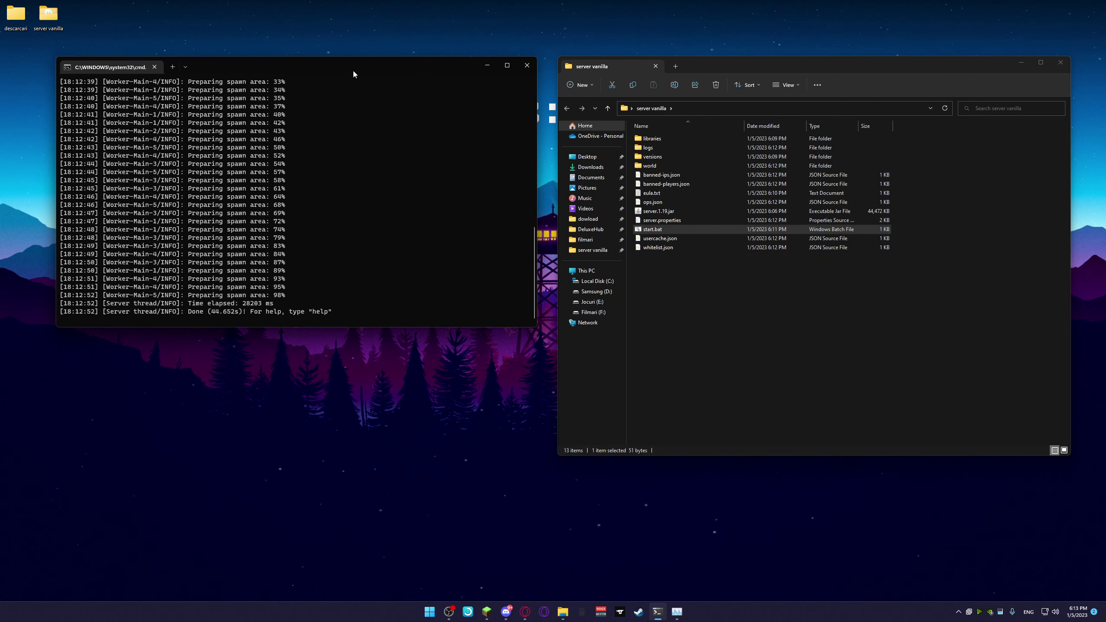
Step: Switch to Minecraft Launcher, start the game with the fabric-loader-1.19 profile and decline the mod updates
drag(353, 74, 337, 52)
click(487, 612)
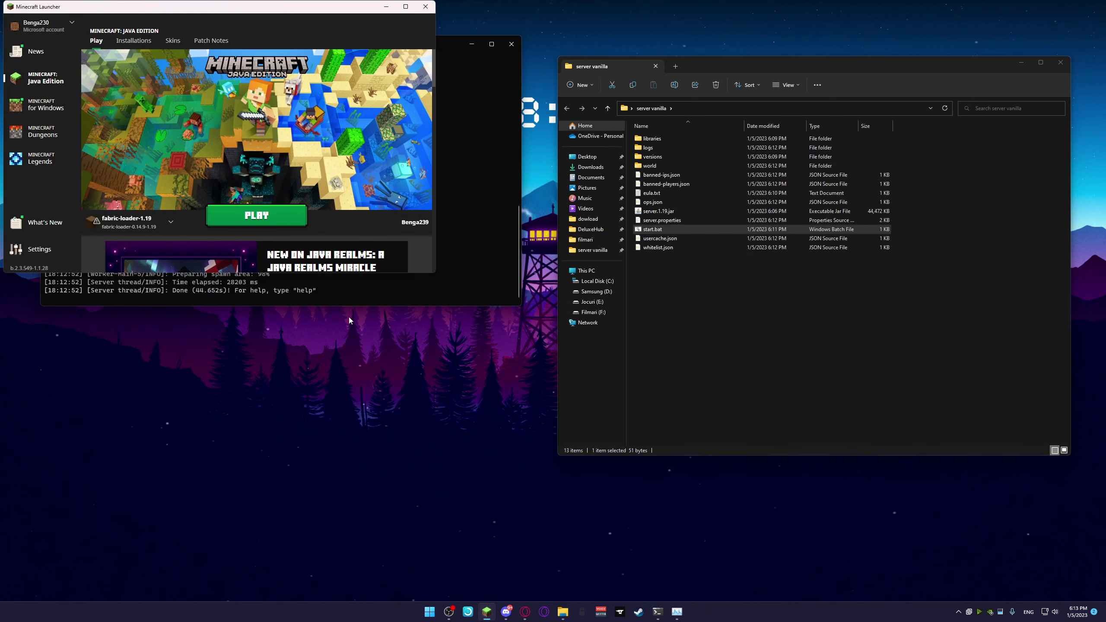
click(299, 224)
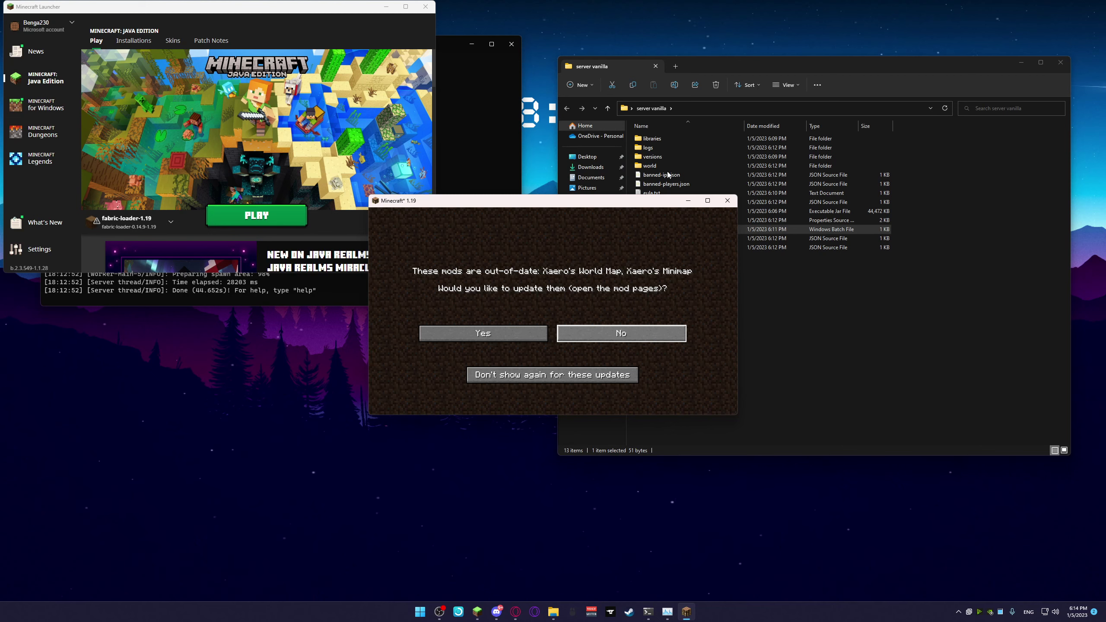
click(621, 334)
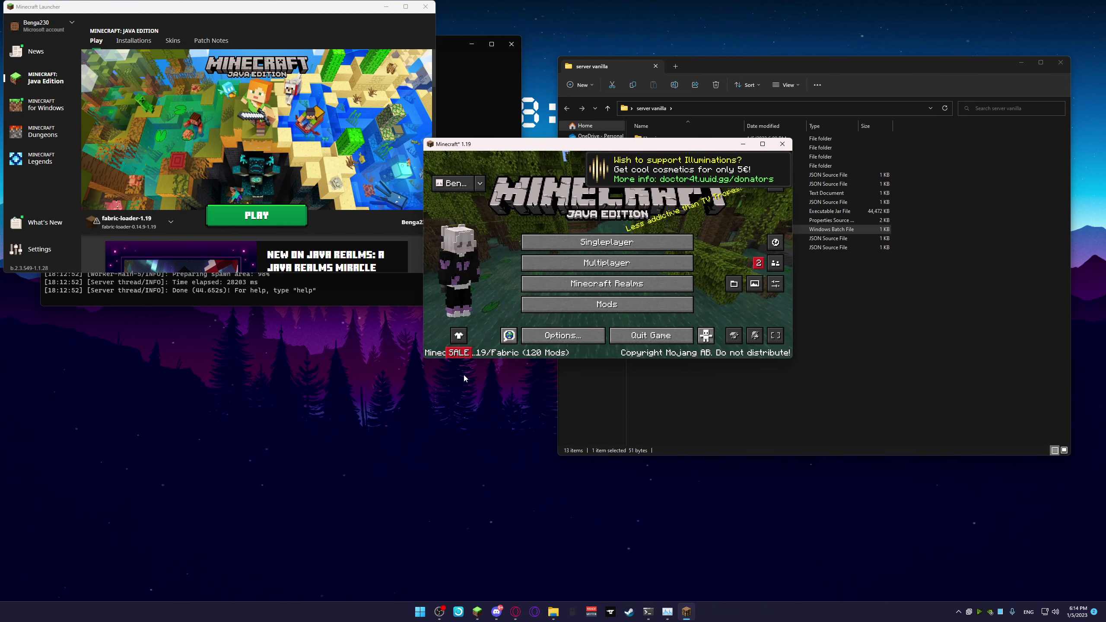
Step: Enlarge the Minecraft game window and open the multiplayer server list
drag(425, 359, 289, 462)
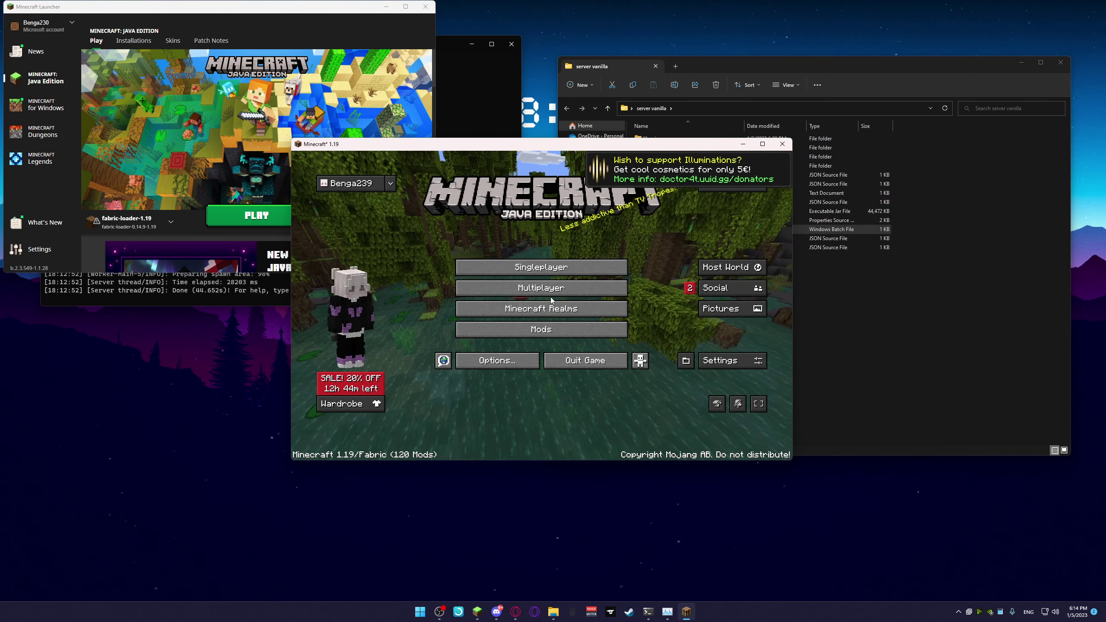
click(550, 289)
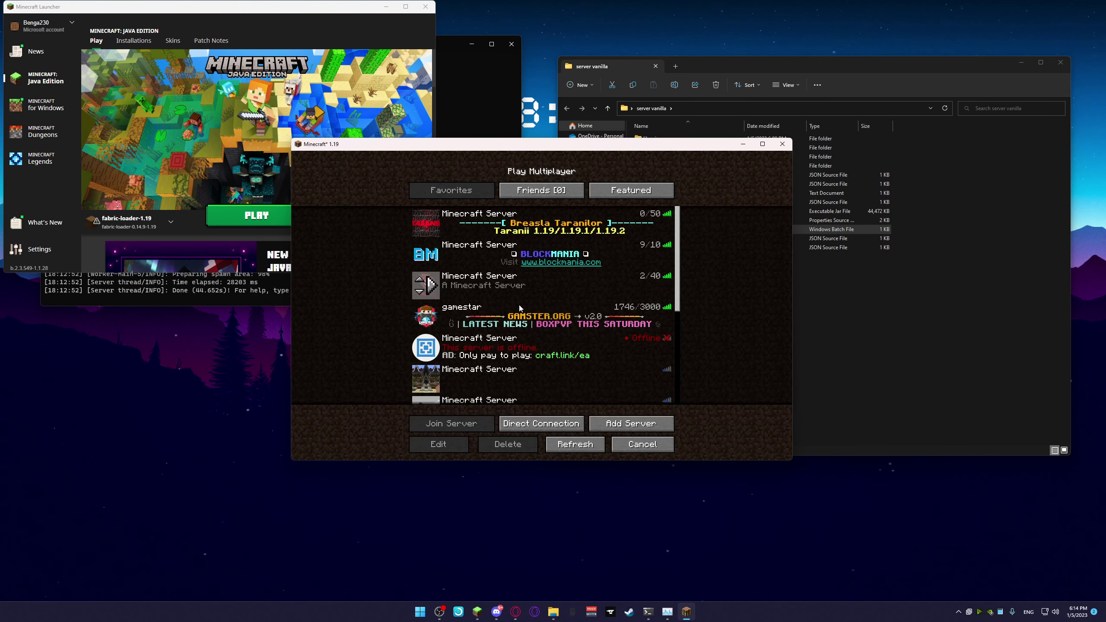
scroll(519, 308, down, 9)
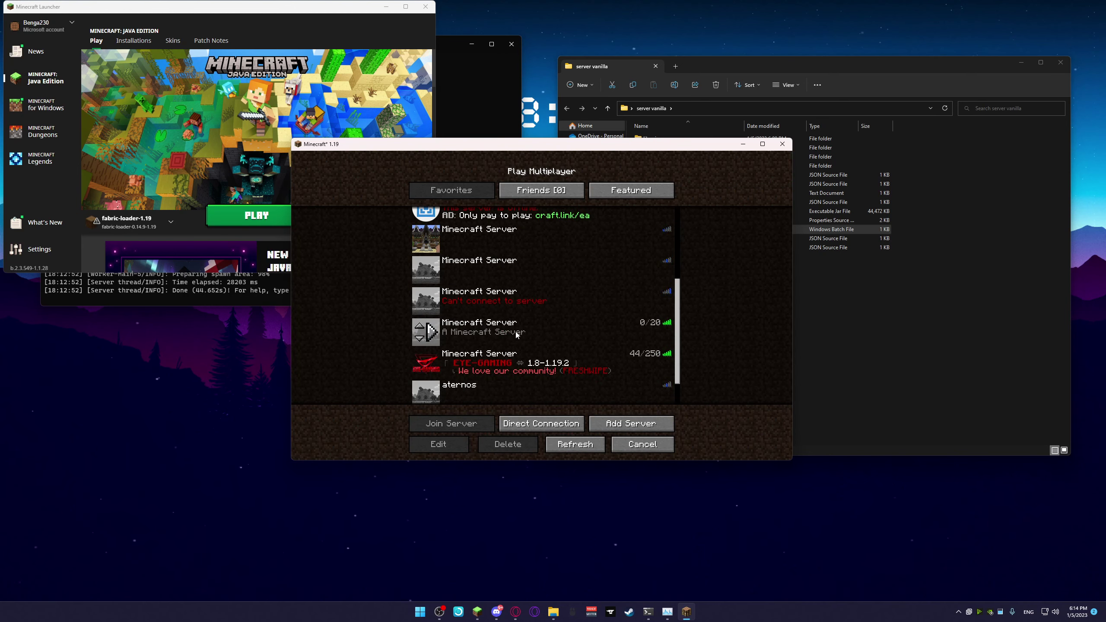
scroll(659, 401, down, 3)
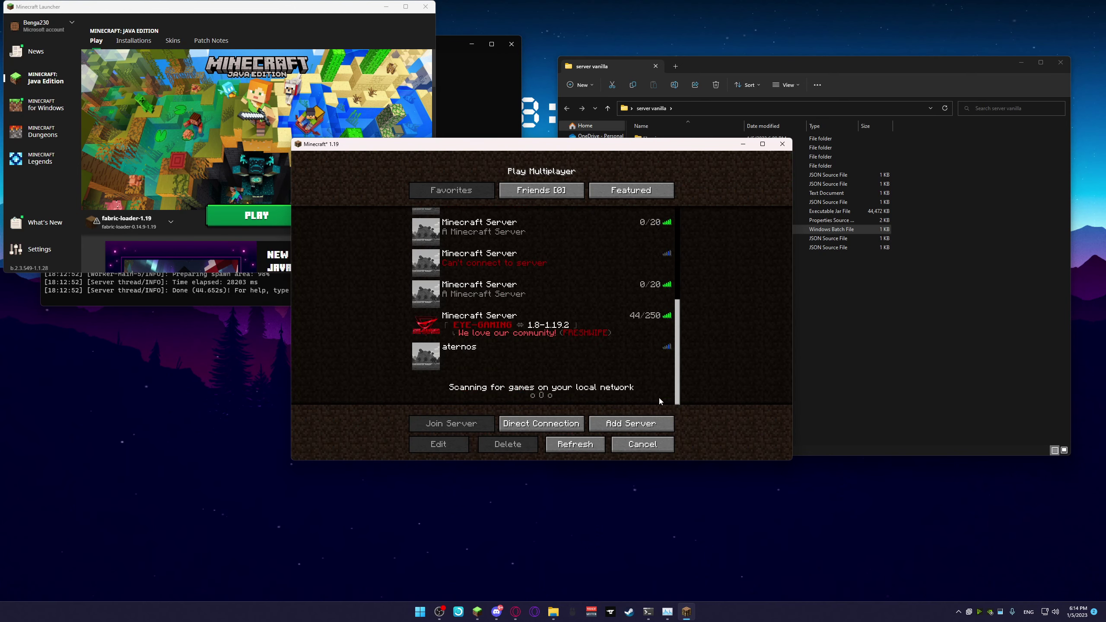
Step: Add a server to the multiplayer list with the address 0, keeping the default name Minecraft Server
click(646, 422)
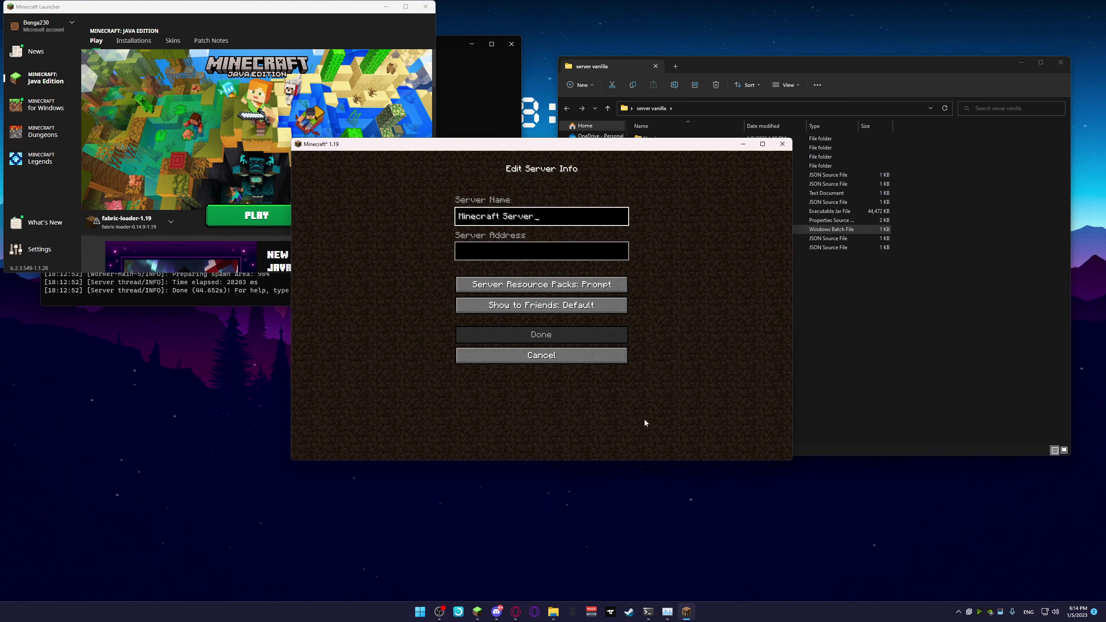
click(553, 256)
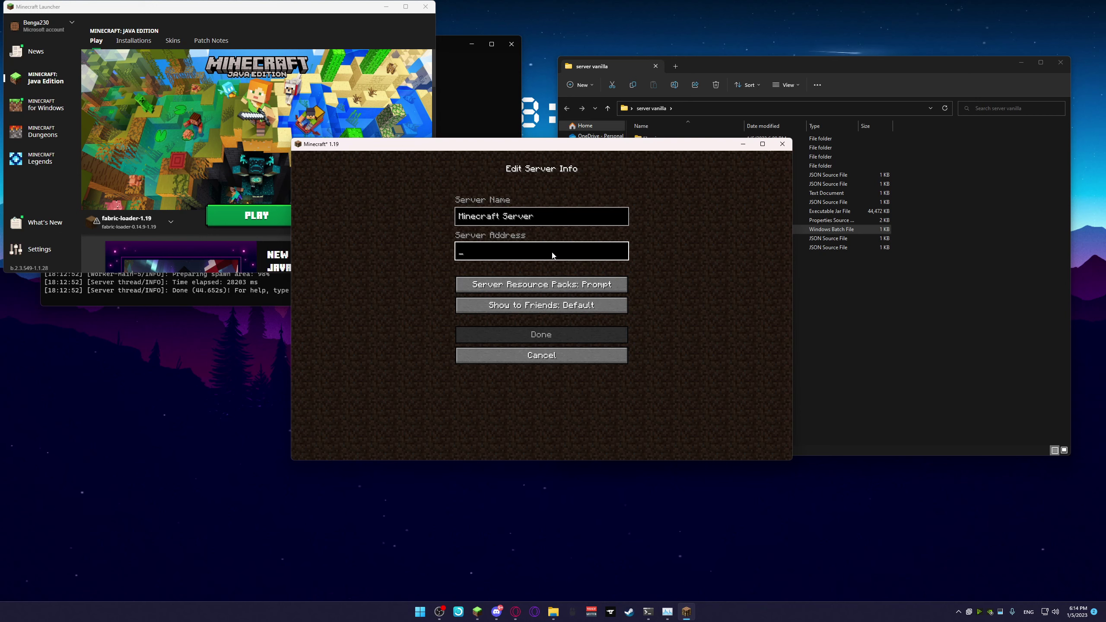
text(loca)
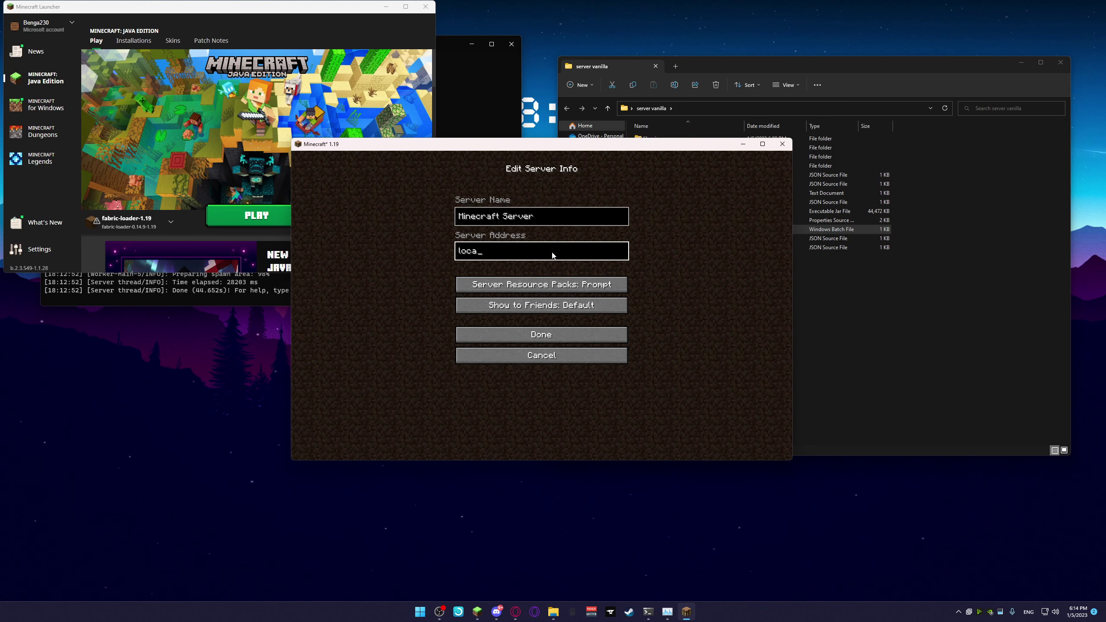
key(BackSpace)
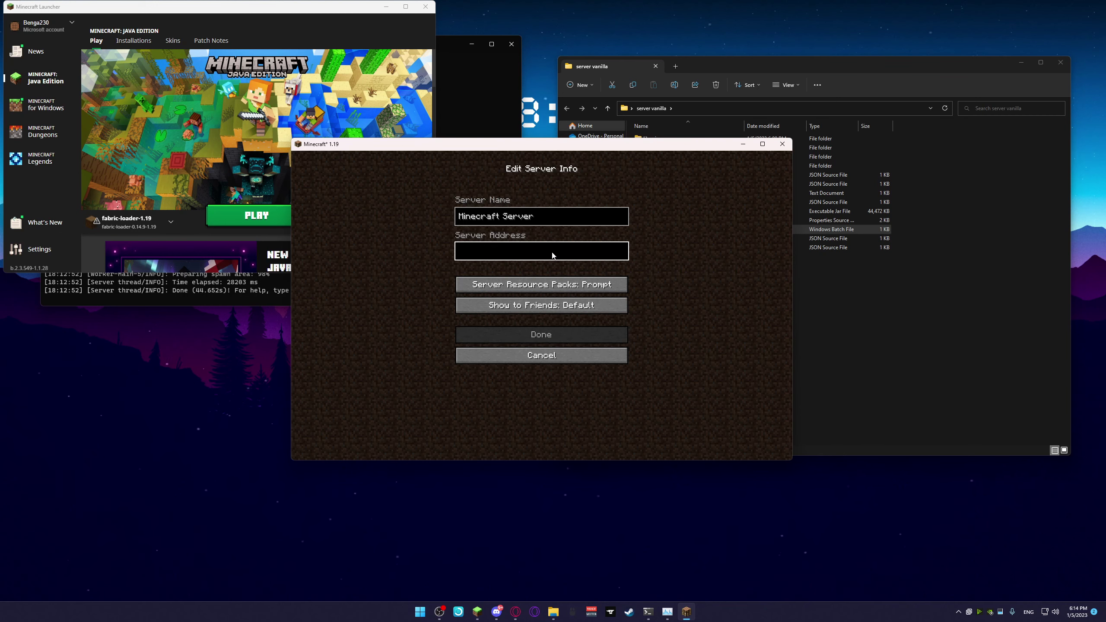
text(0)
click(565, 335)
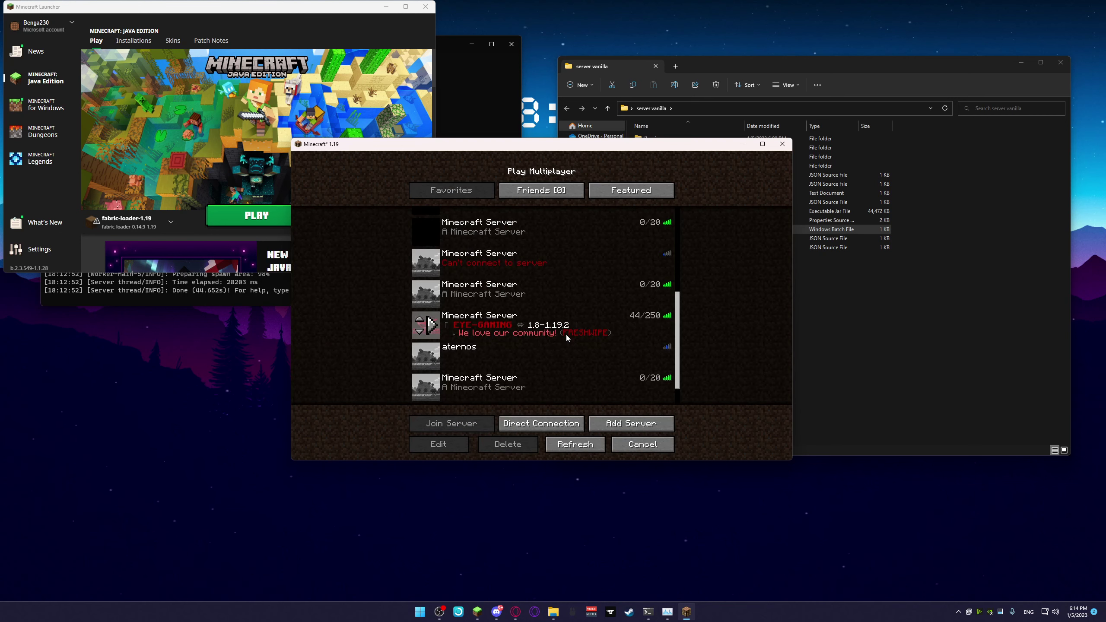
Step: Join the newly added server at the end of the list and walk a short way from the spawn point
scroll(564, 346, down, 2)
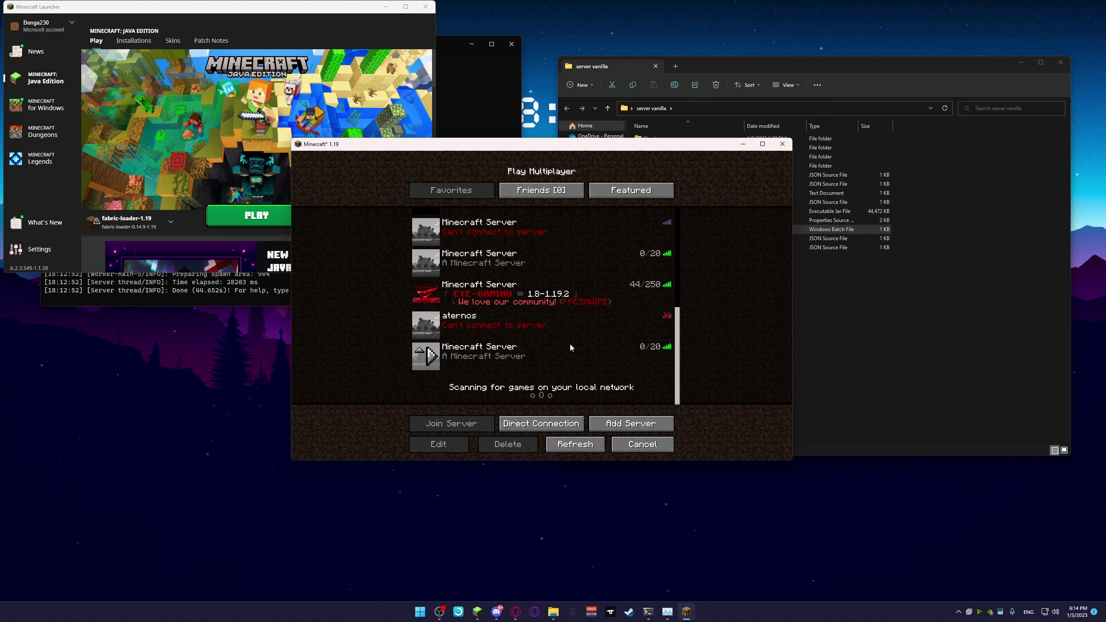
click(438, 358)
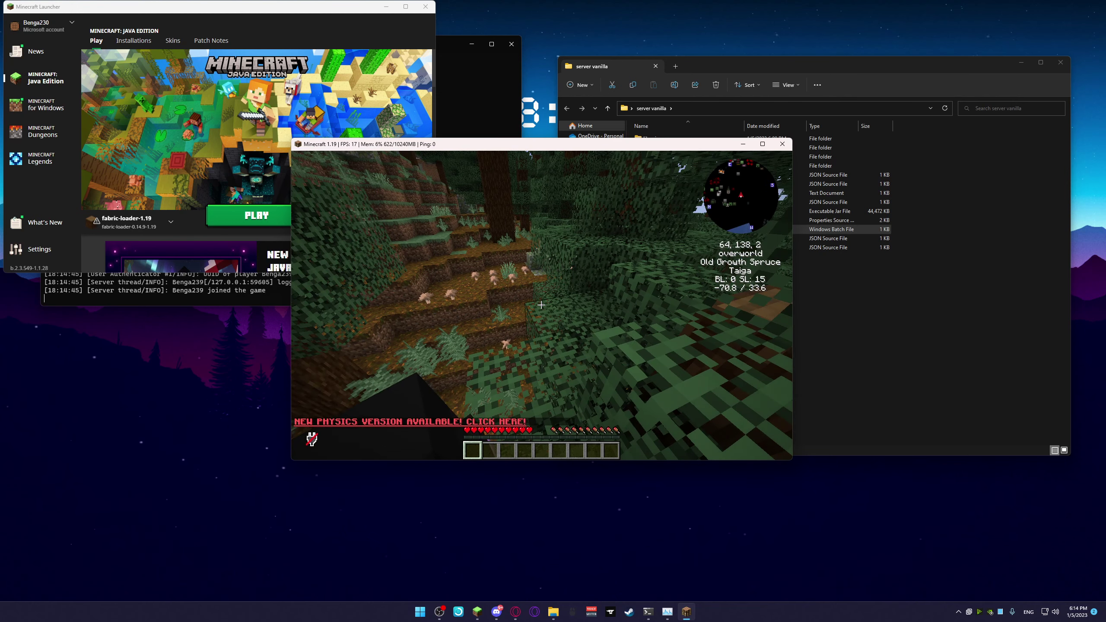
key(w)
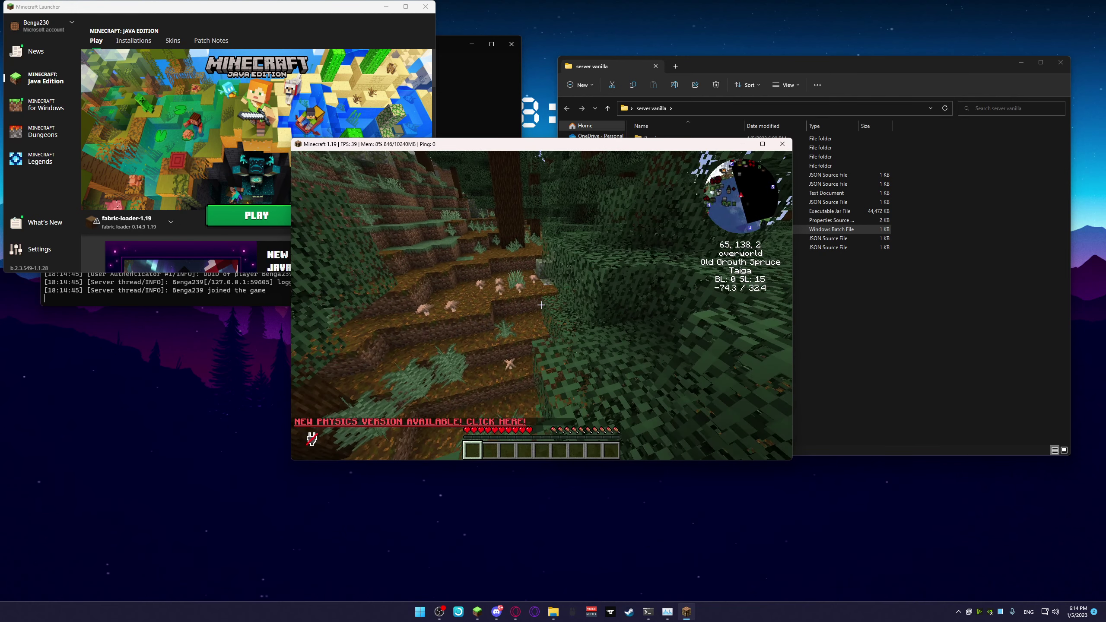
key(w)
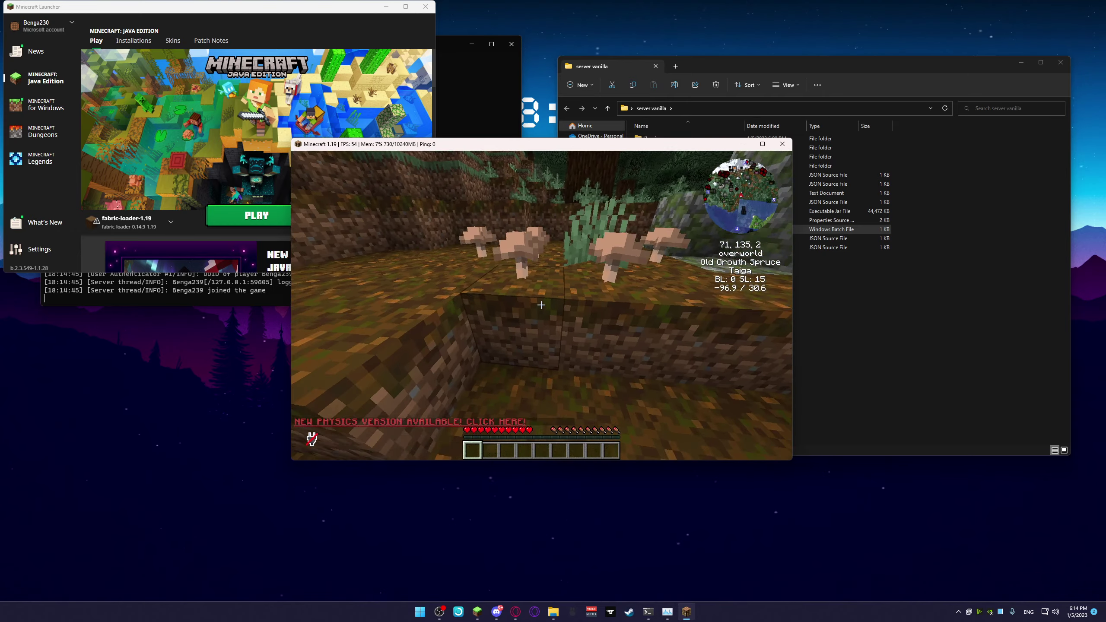
Step: Lower the game's master volume to its minimum in the Music & Sound Options and return to the world
key(Escape)
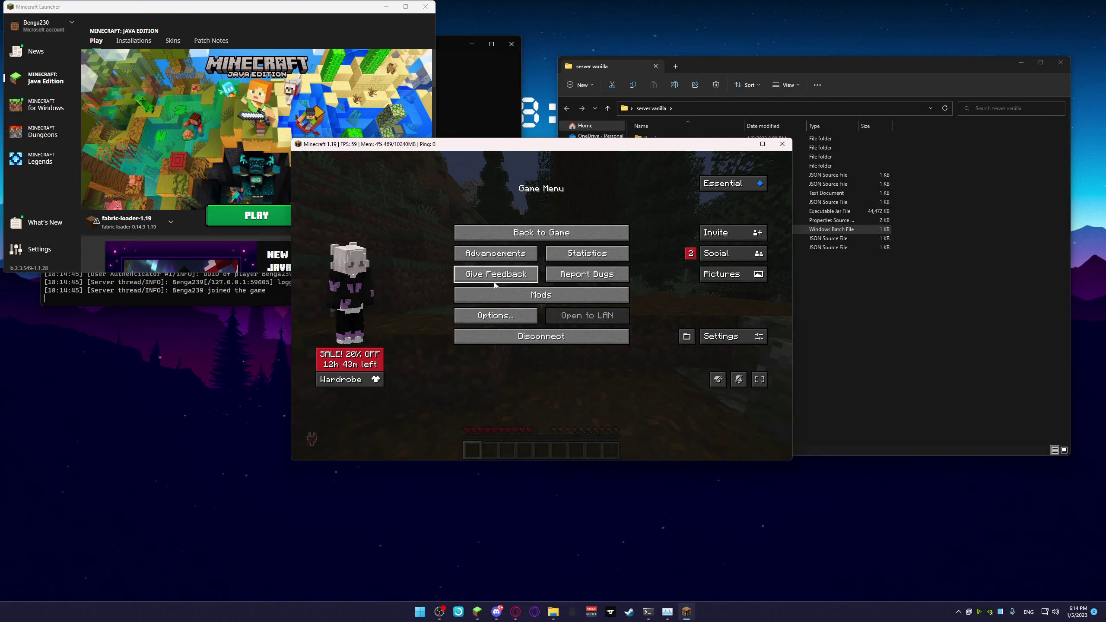
click(496, 315)
click(572, 247)
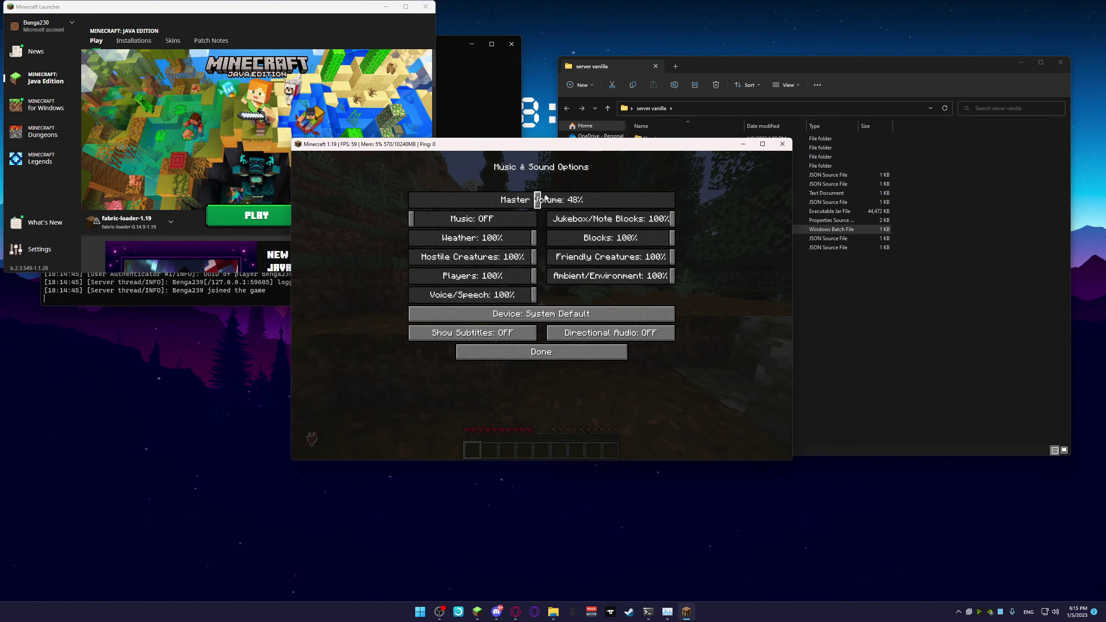
drag(537, 200, 365, 201)
click(538, 355)
key(Escape)
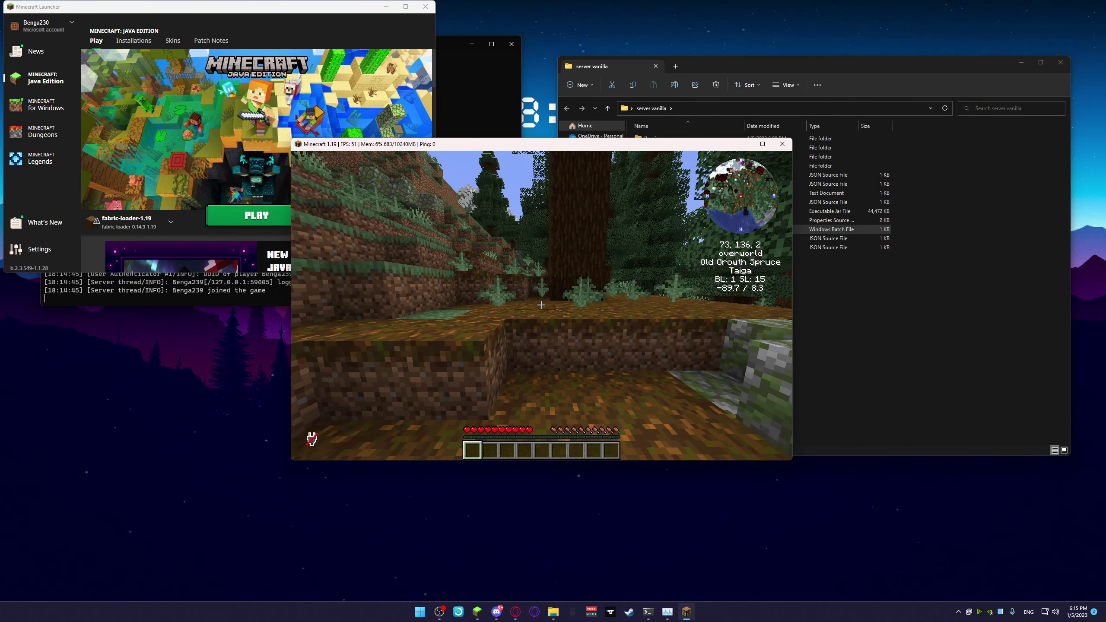
Step: Walk uphill through the spruce taiga to explore the server's world
key(w)
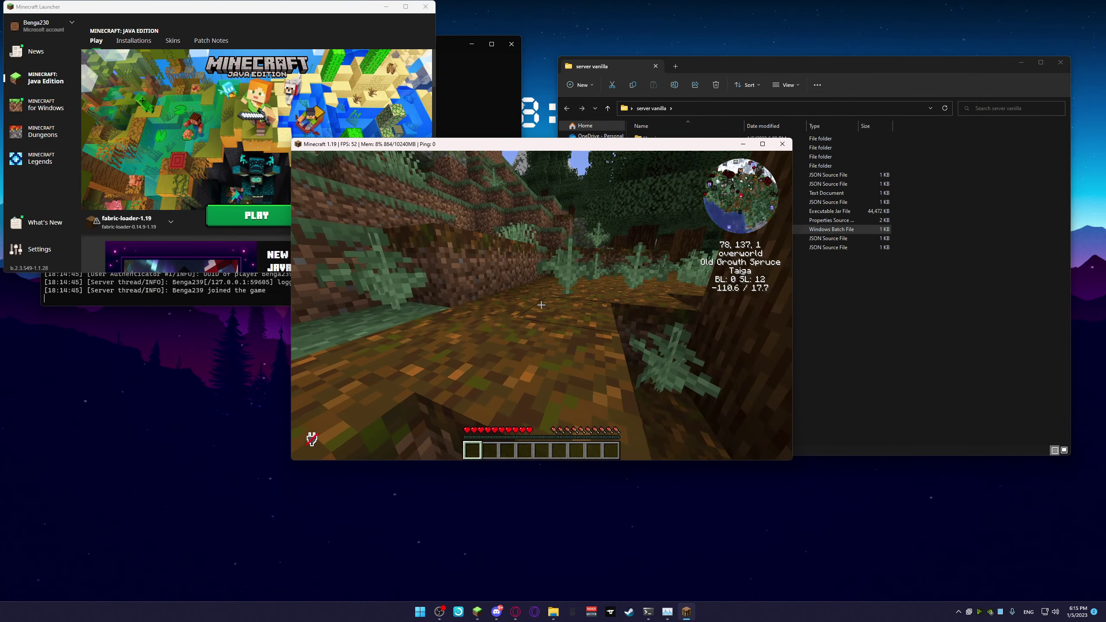
key(w)
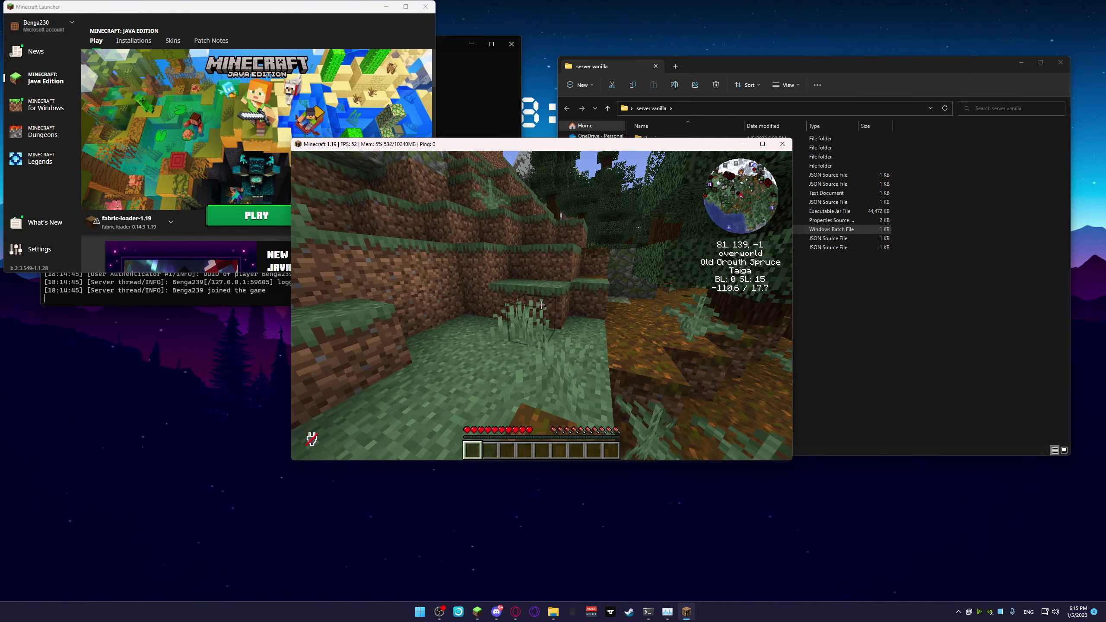
key(w)
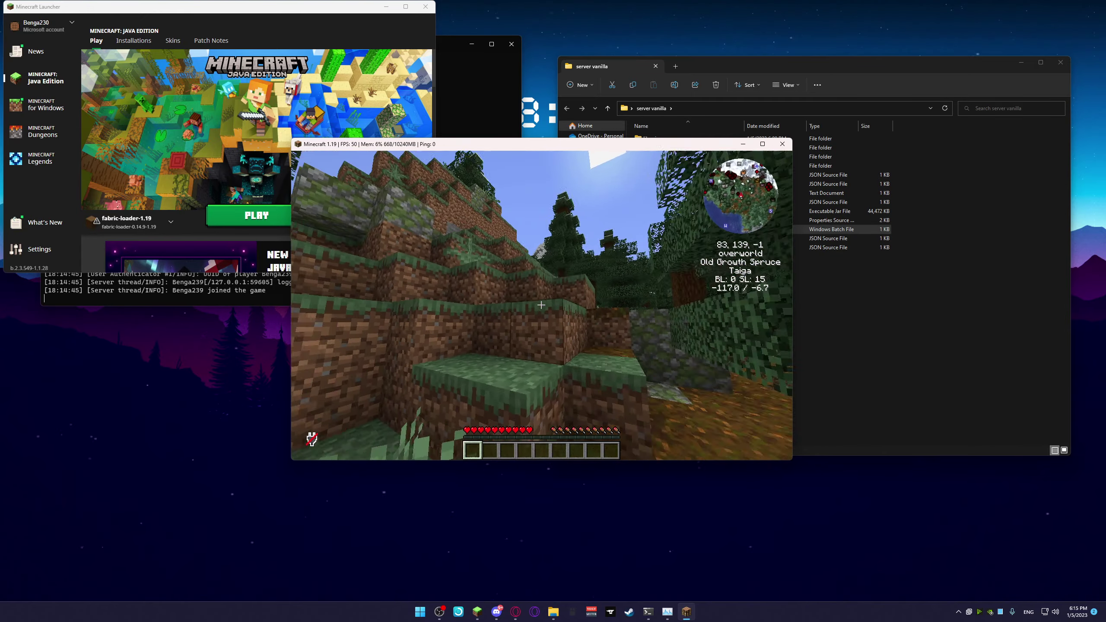
key(w)
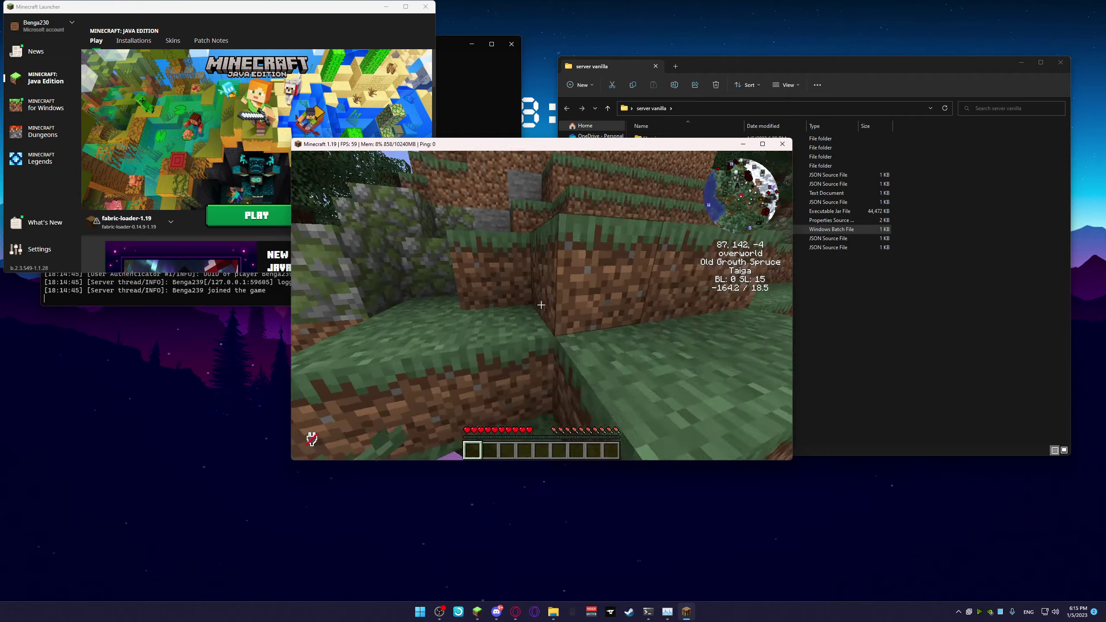
key(w)
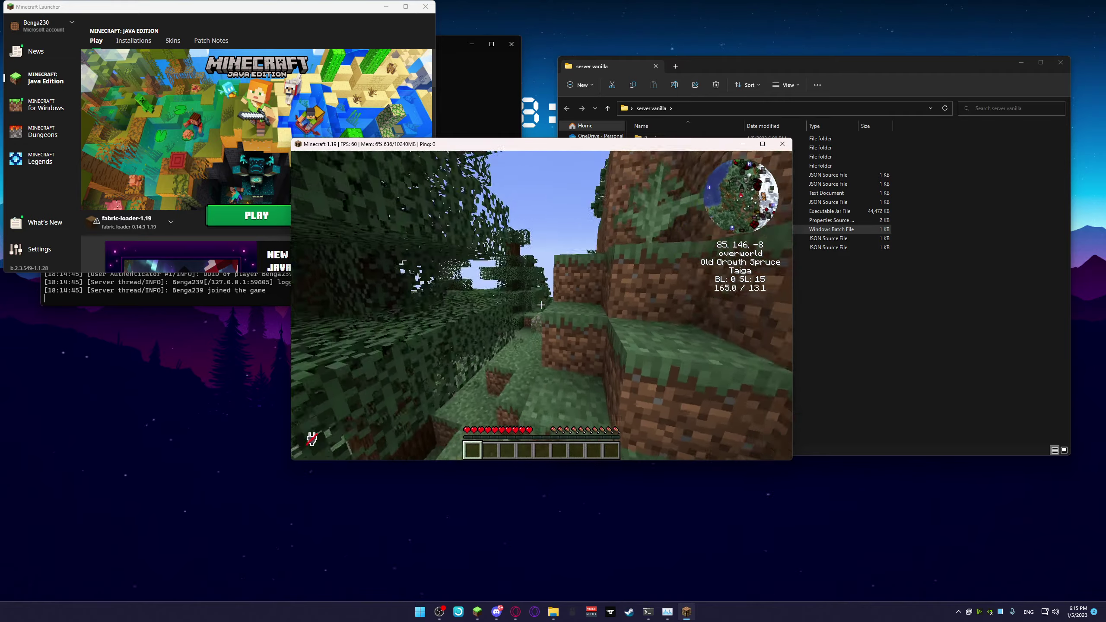
key(w)
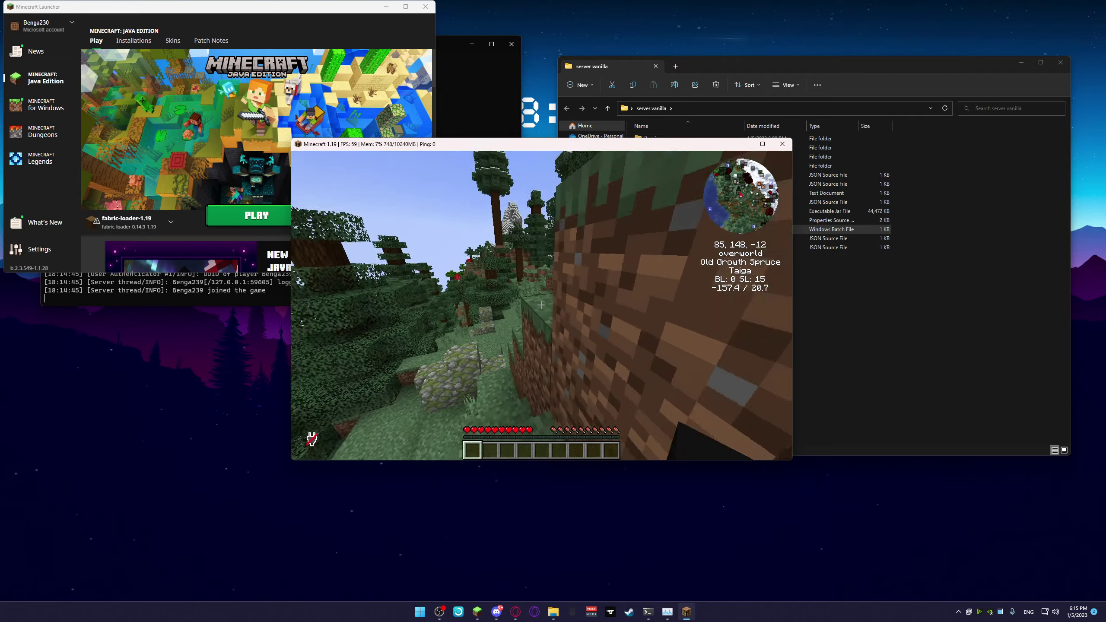
key(w)
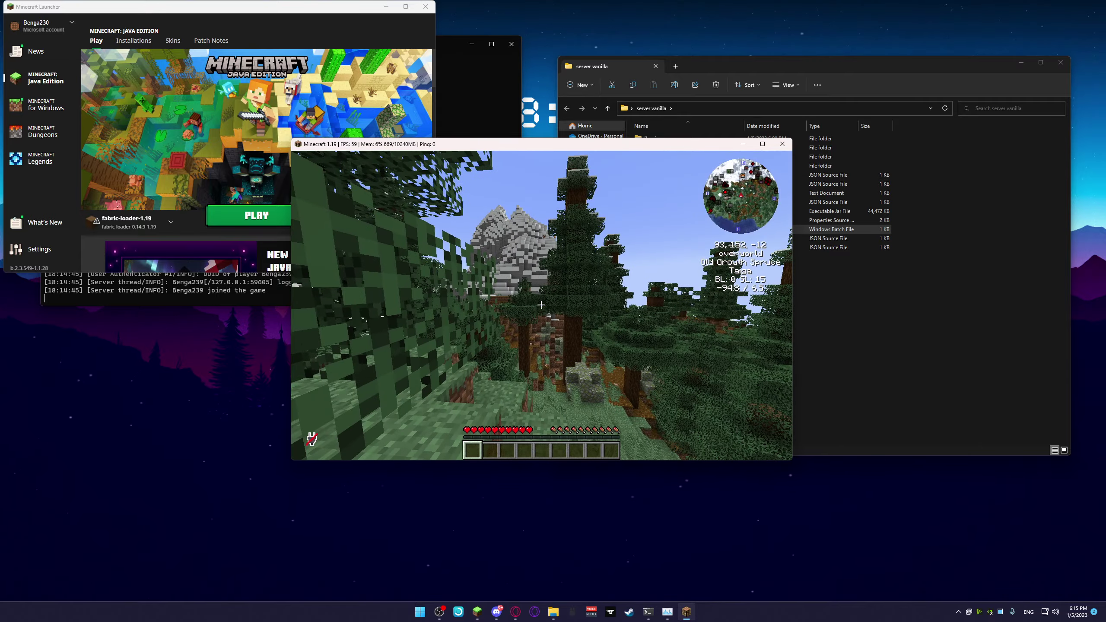
Step: Grant the player operator rights with the op command in the server console, and minimize the console
key(e)
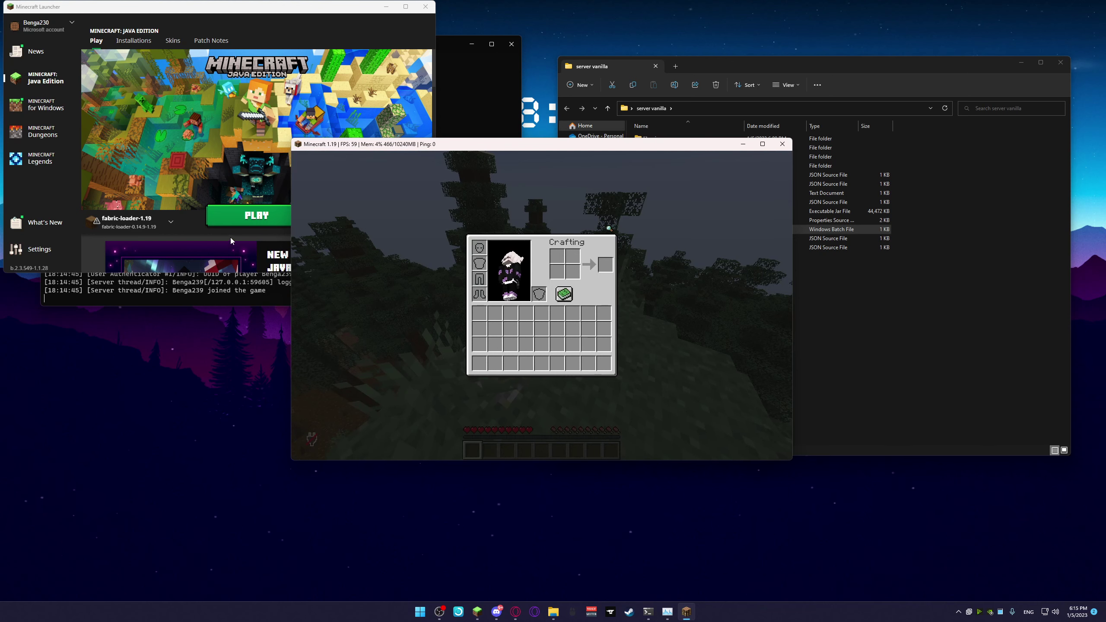
click(225, 303)
text(op benga239)
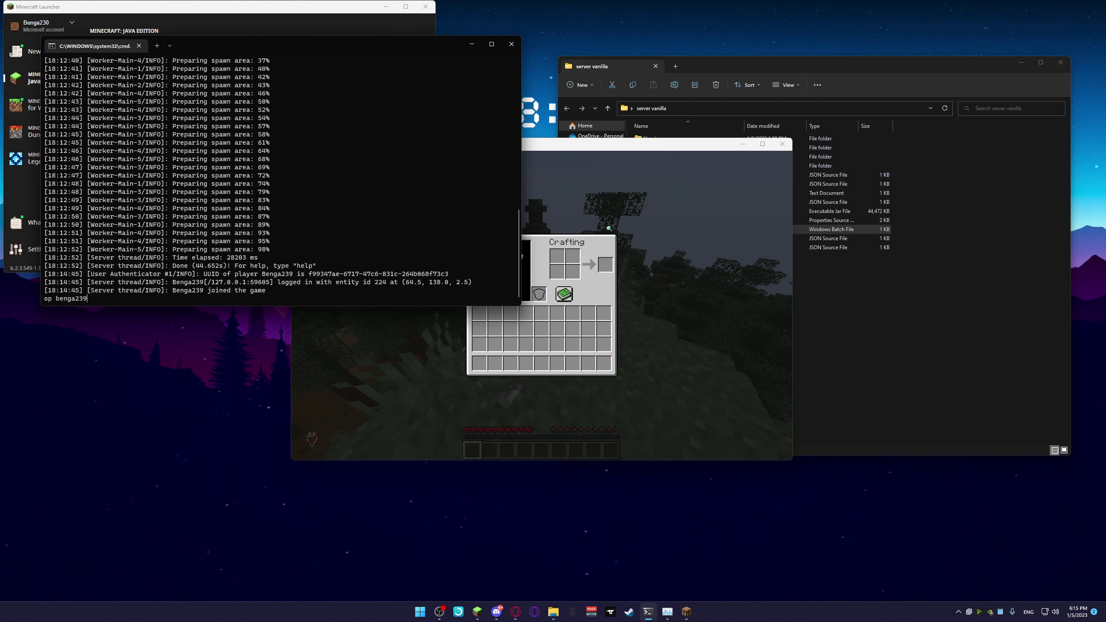
key(Return)
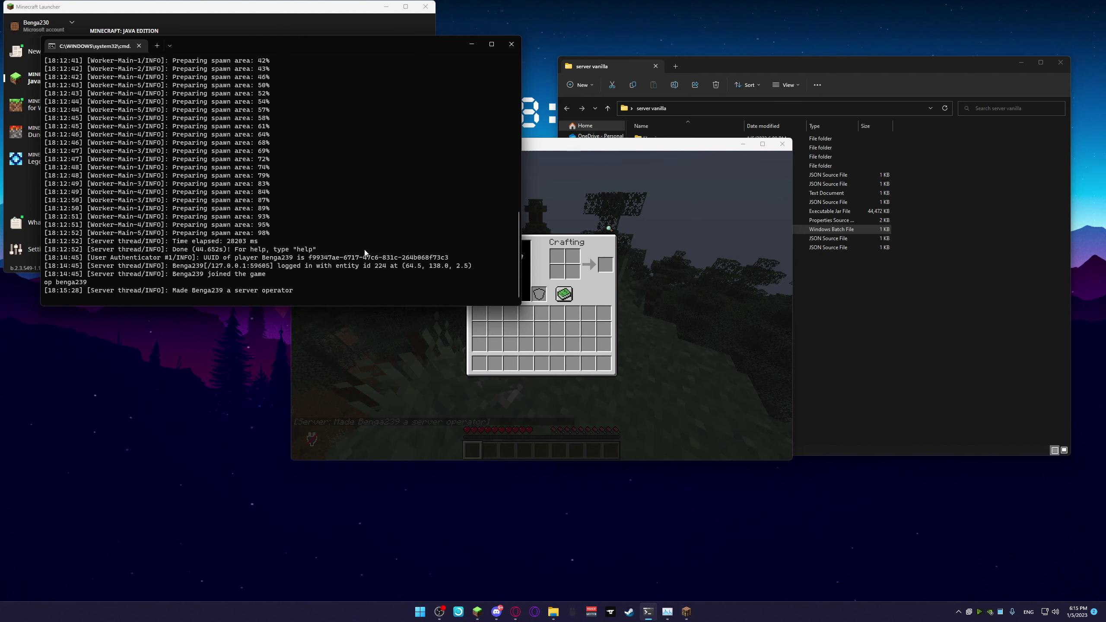
click(472, 44)
Step: Return to the game and switch the player's game mode to Creative
key(Escape)
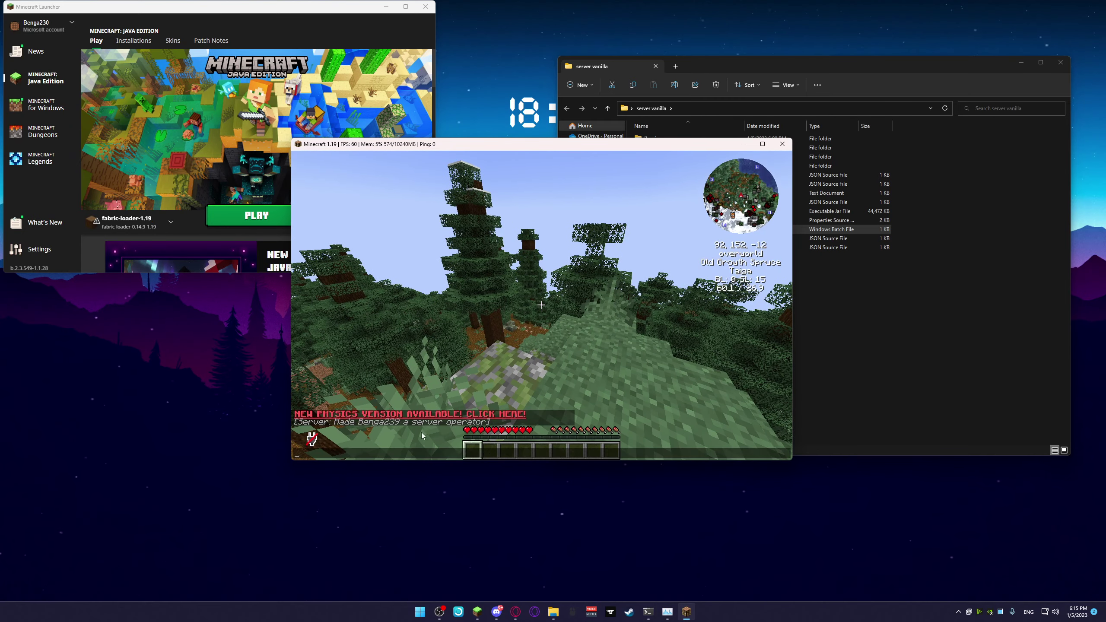
key(Escape)
key(F3+F4)
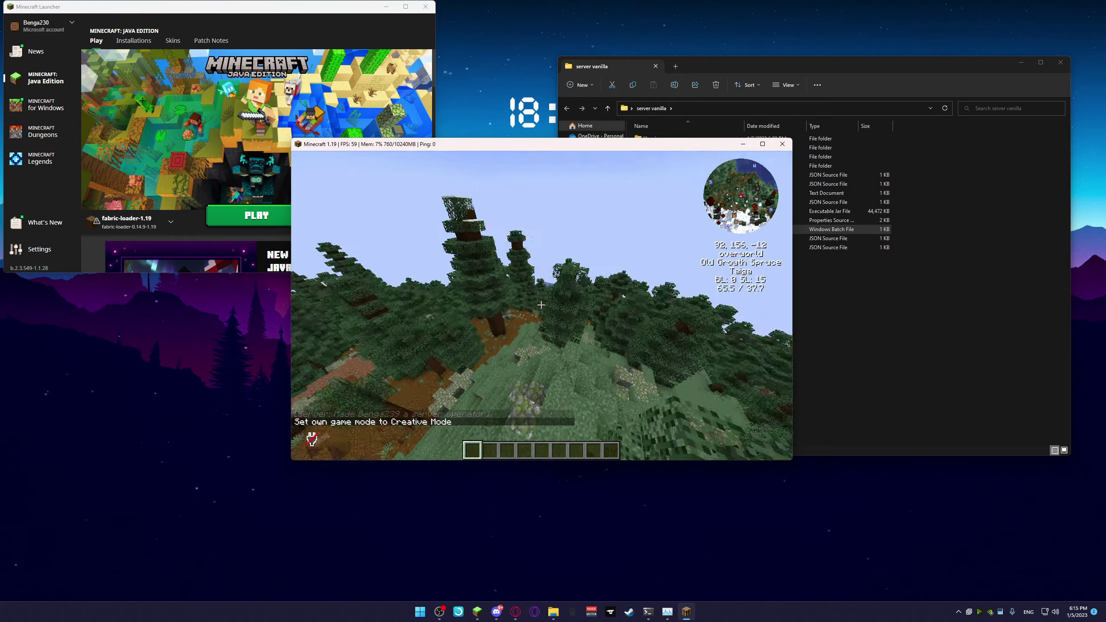
Step: Fly over the forest towards the rocky peak, open the creative inventory and minimize the game
key(w)
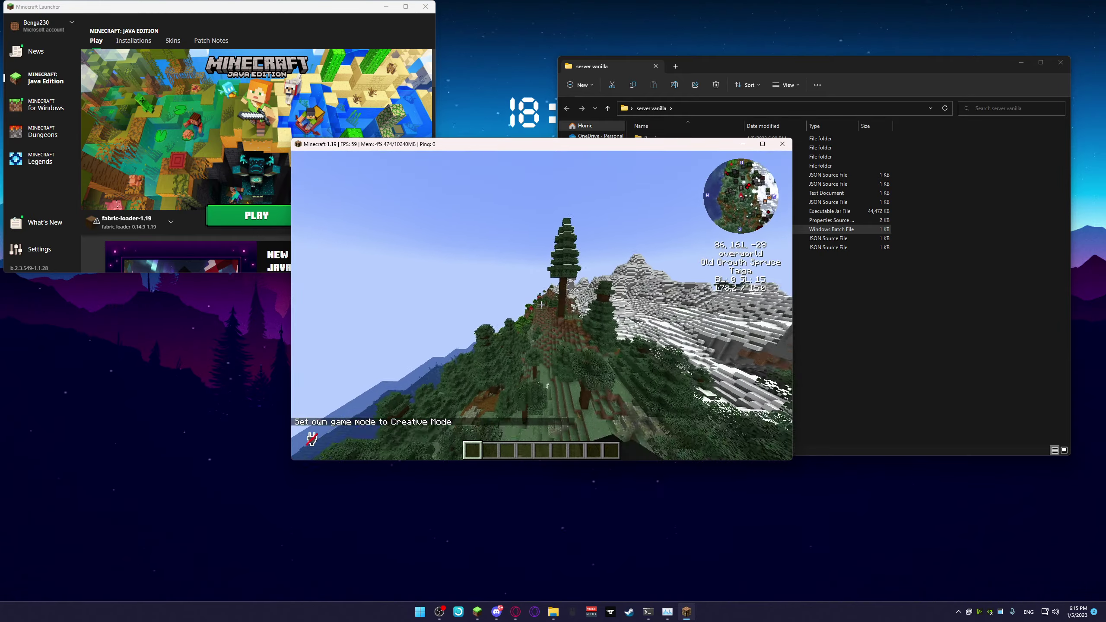
key(w)
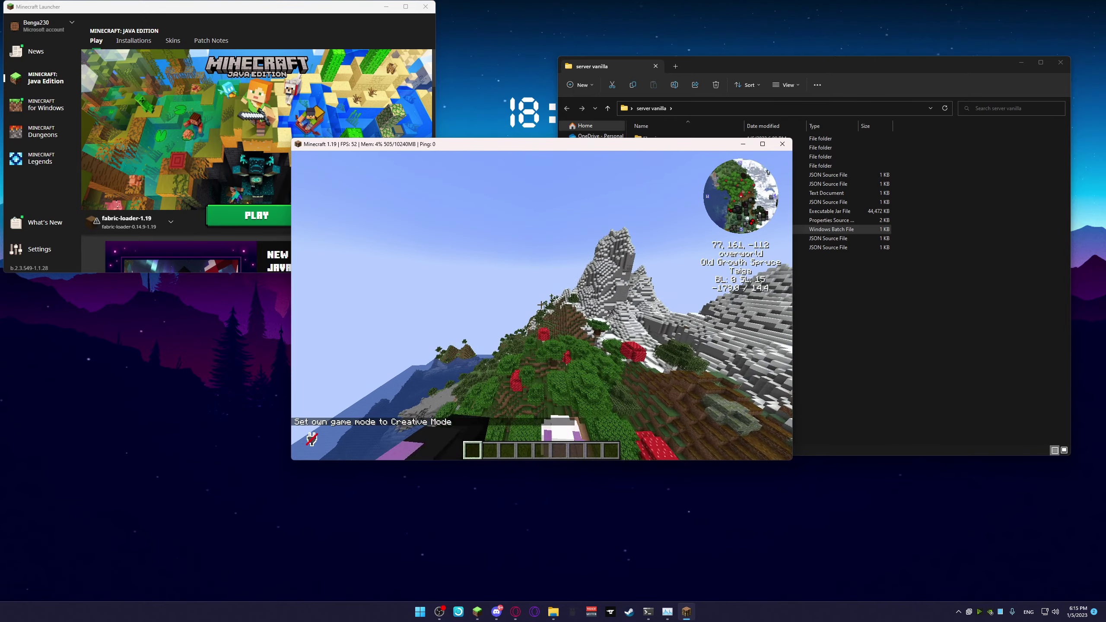
key(e)
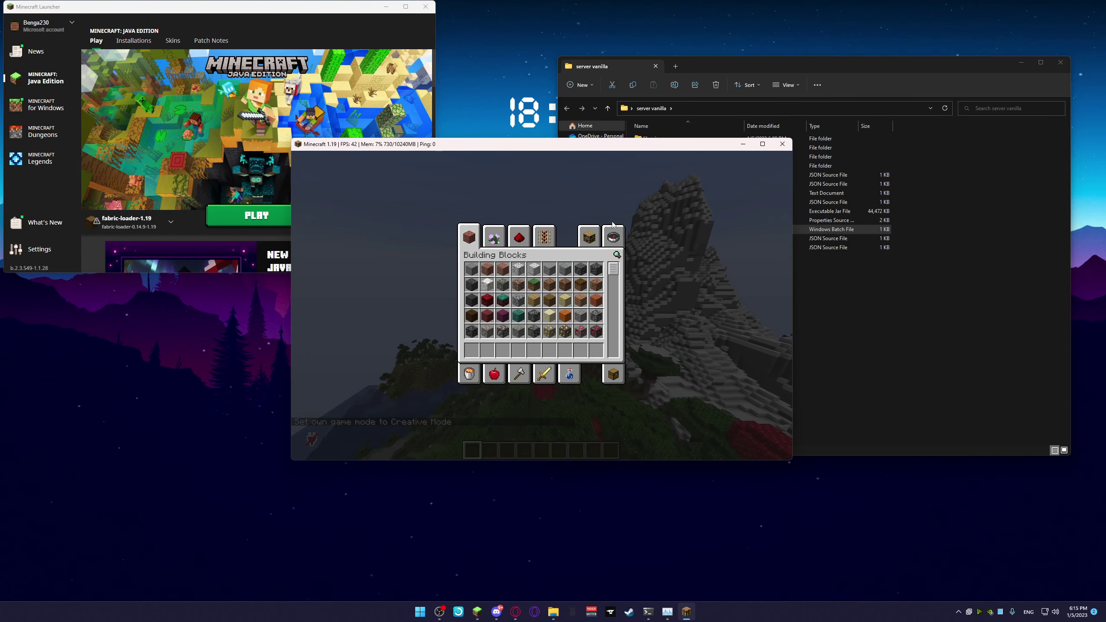
click(744, 145)
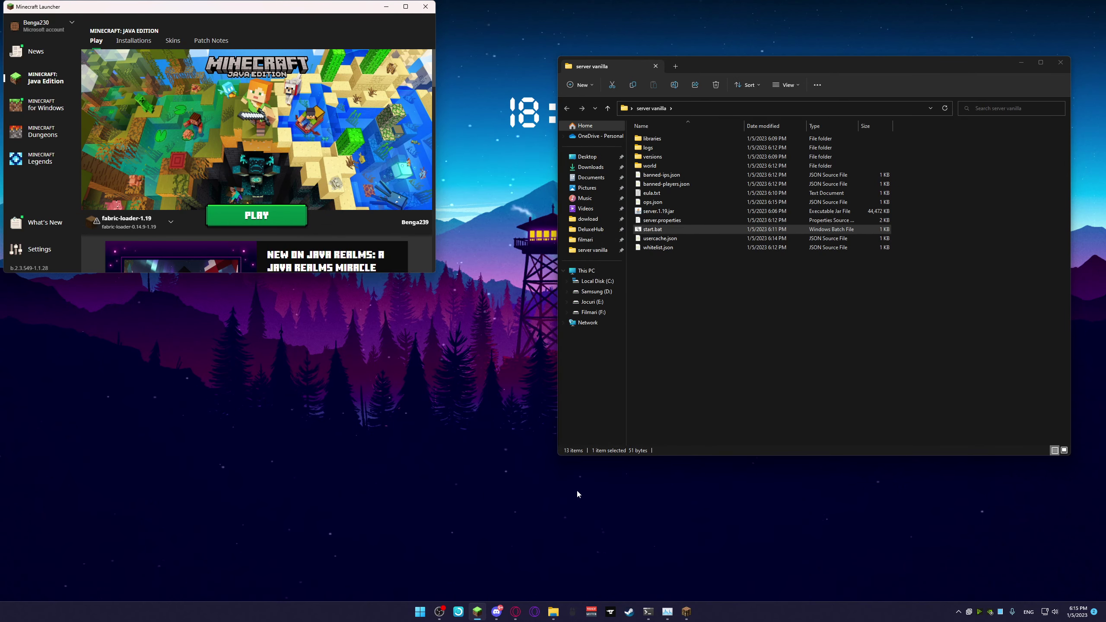
Step: Examine the contents of the versions and logs folders inside the server vanilla folder
click(657, 160)
double_click(658, 159)
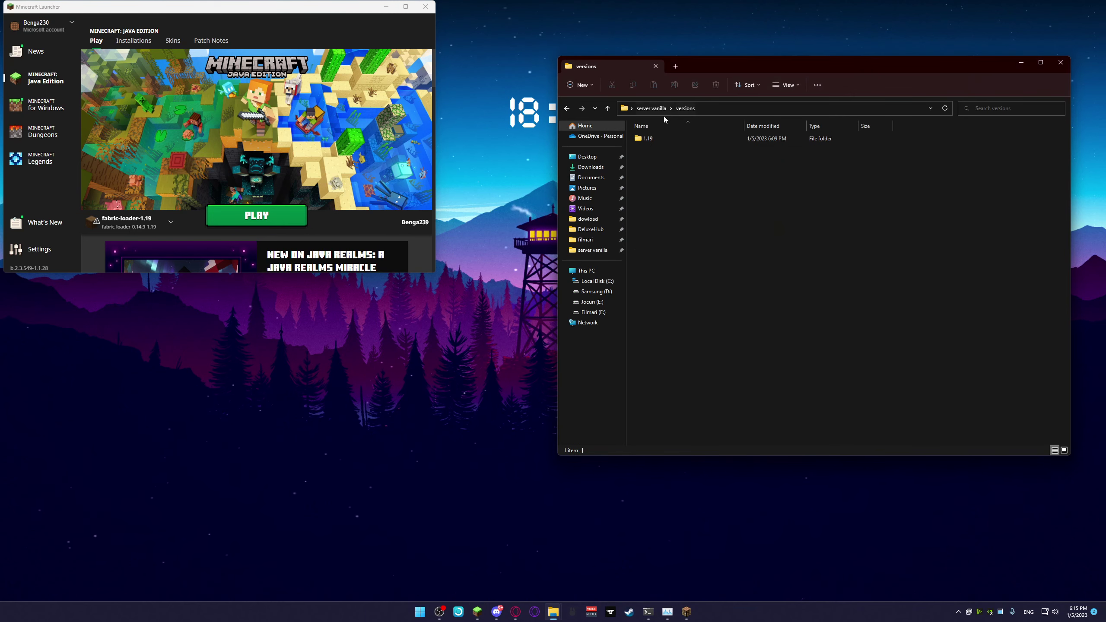
click(566, 109)
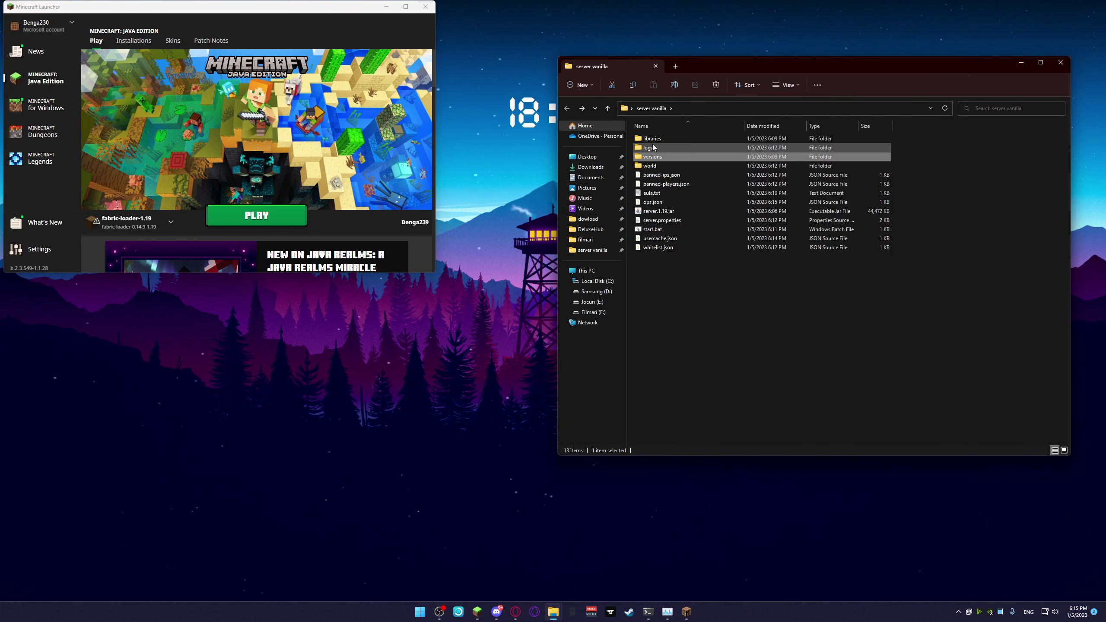
double_click(656, 149)
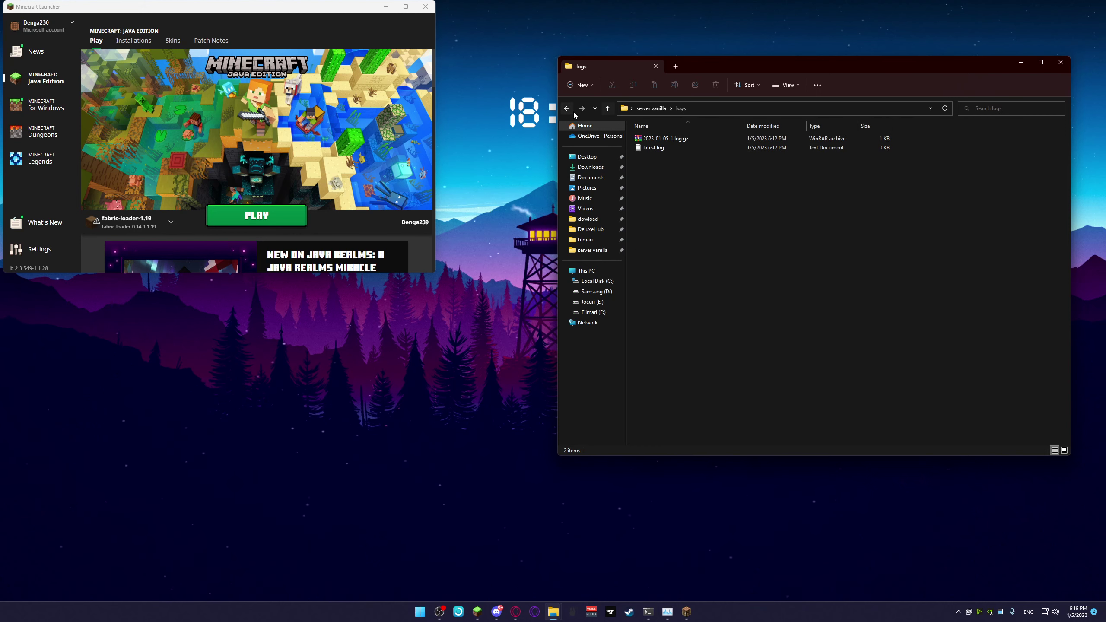
Step: Examine the contents of the world folder inside the server vanilla folder, and return to the server vanilla folder
click(566, 108)
click(661, 140)
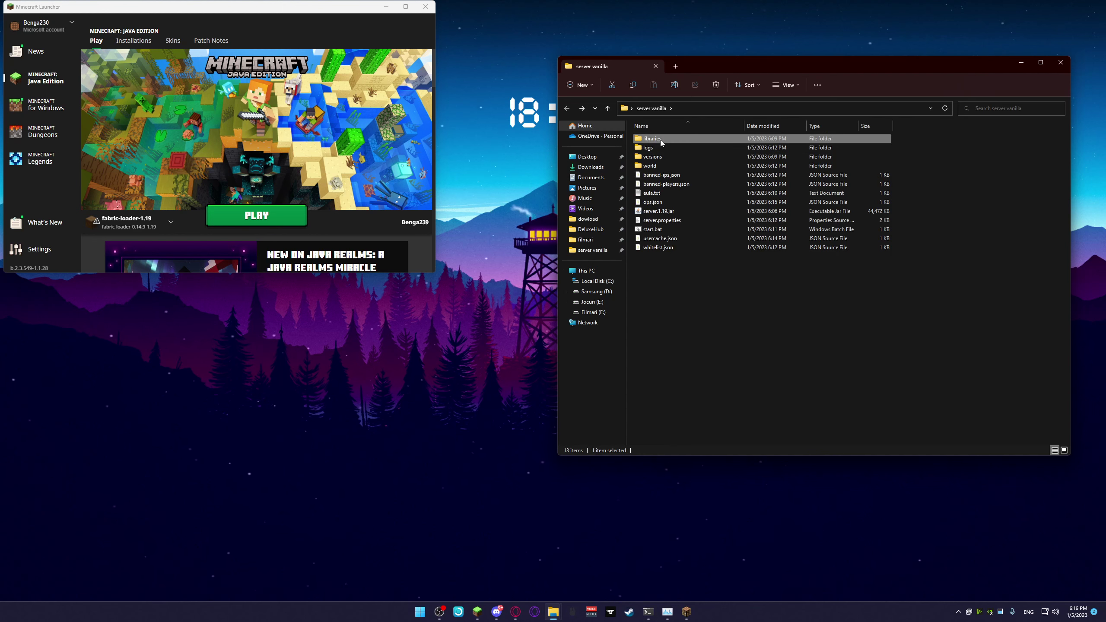
click(662, 168)
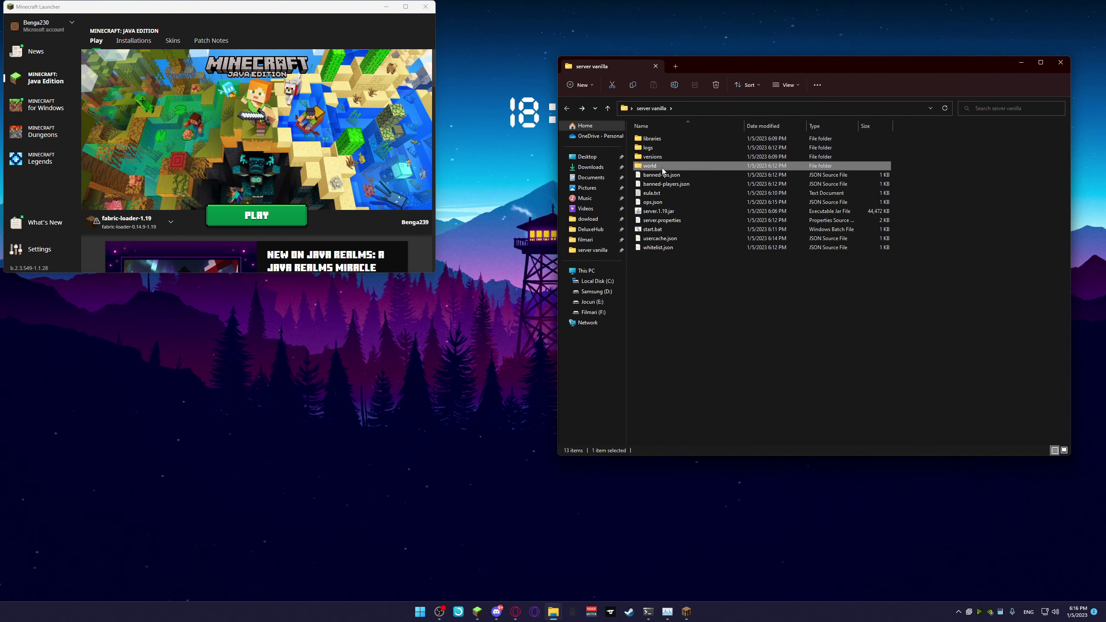
double_click(663, 168)
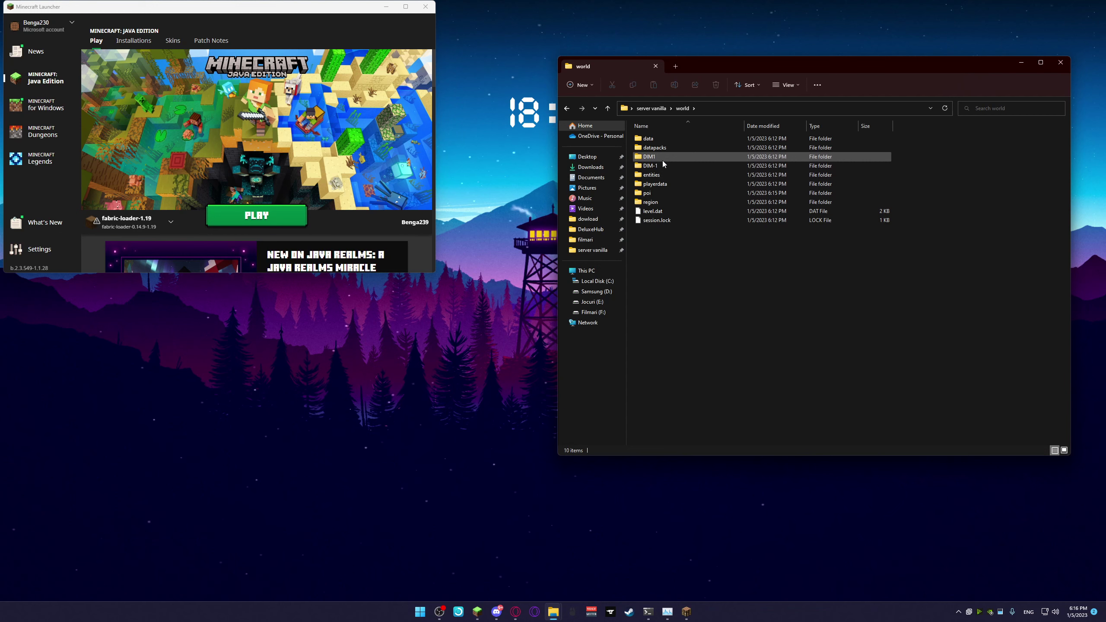
click(651, 108)
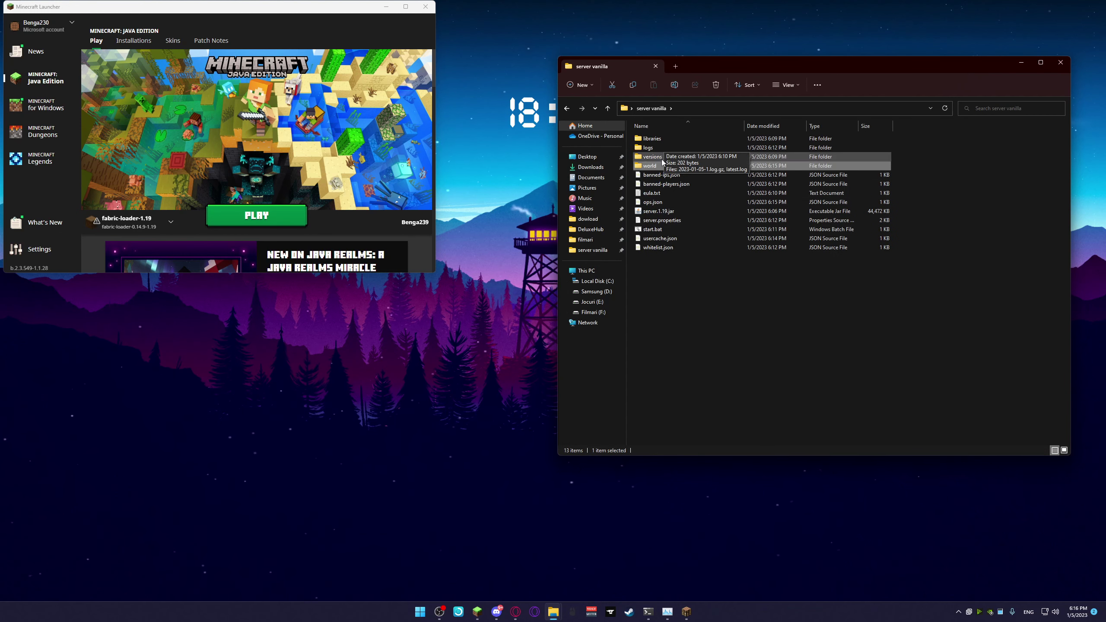
double_click(658, 166)
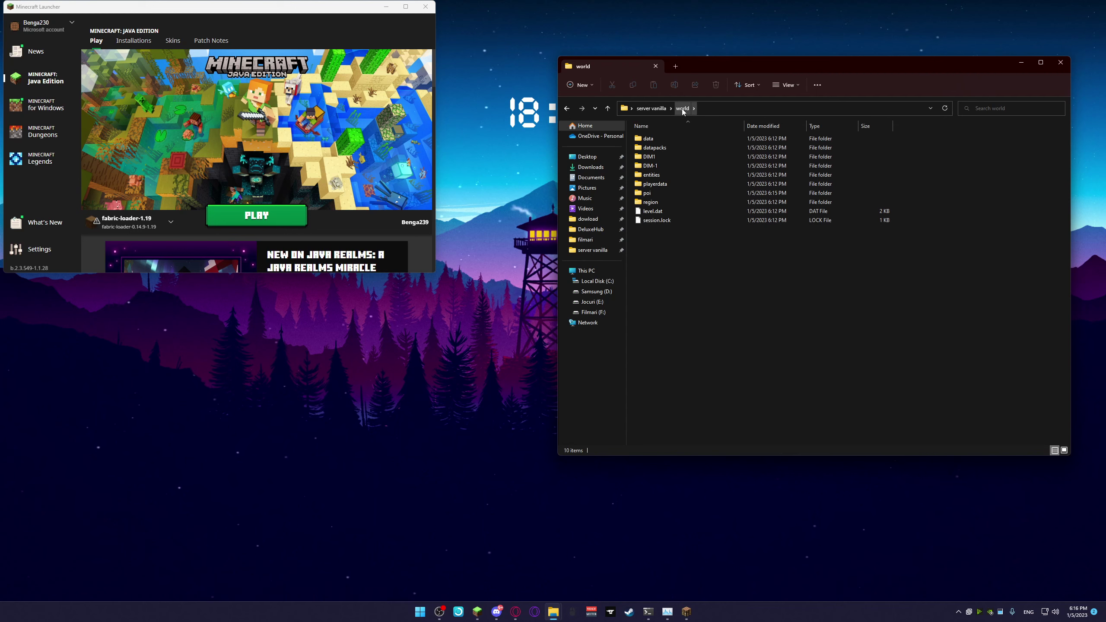
click(639, 108)
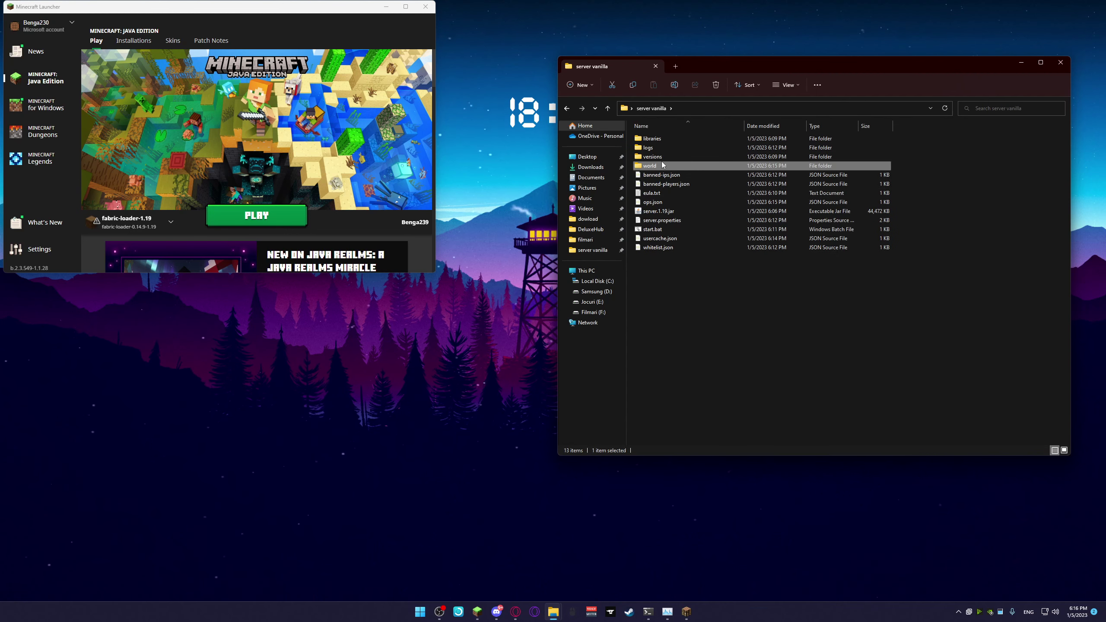
drag(923, 138, 730, 287)
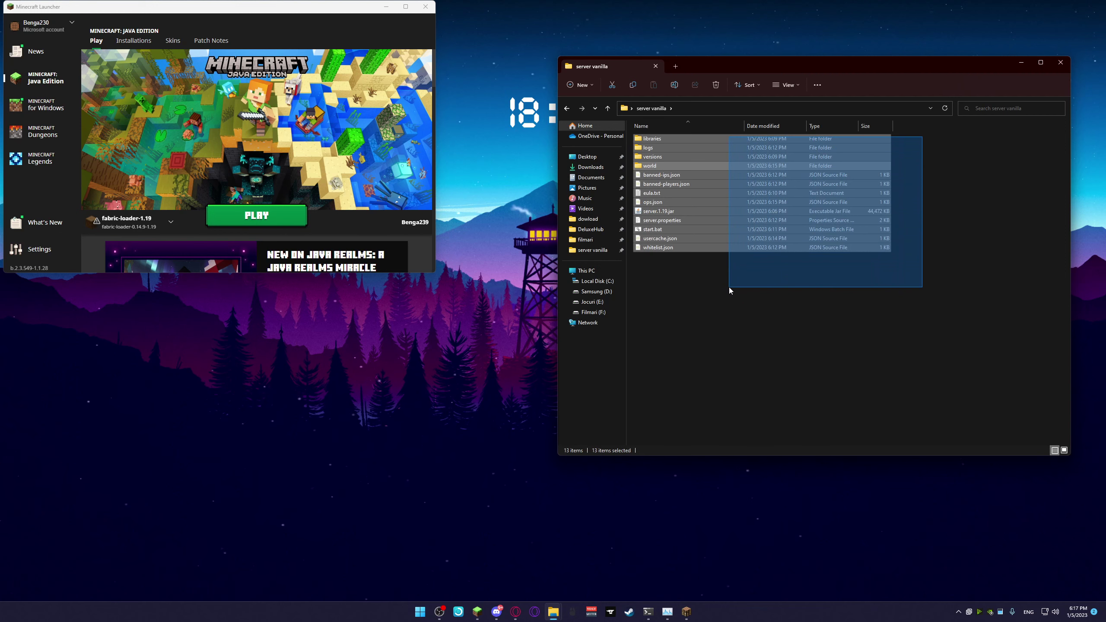
drag(730, 287, 728, 289)
click(738, 279)
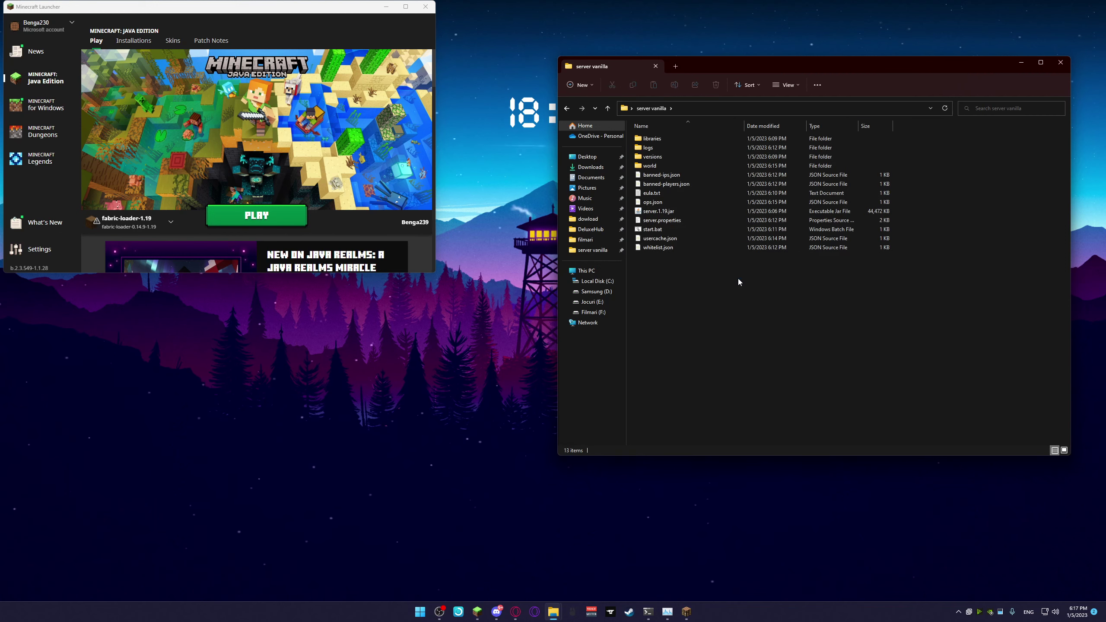
drag(791, 305, 782, 135)
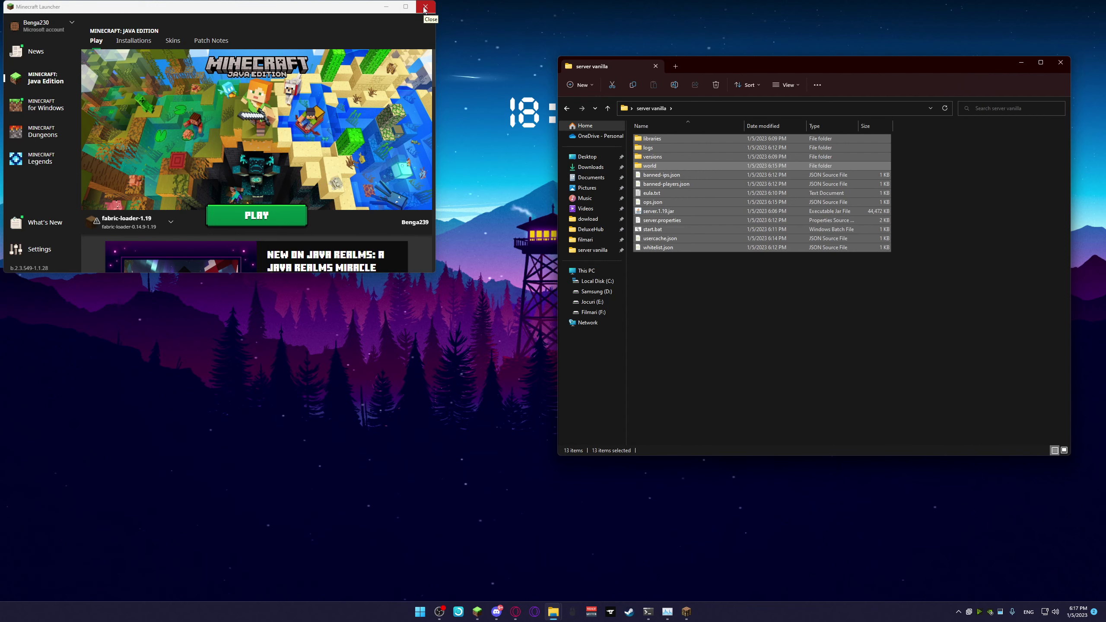
Step: Minimize the Minecraft Launcher and move the server vanilla window towards the middle of the desktop
click(386, 8)
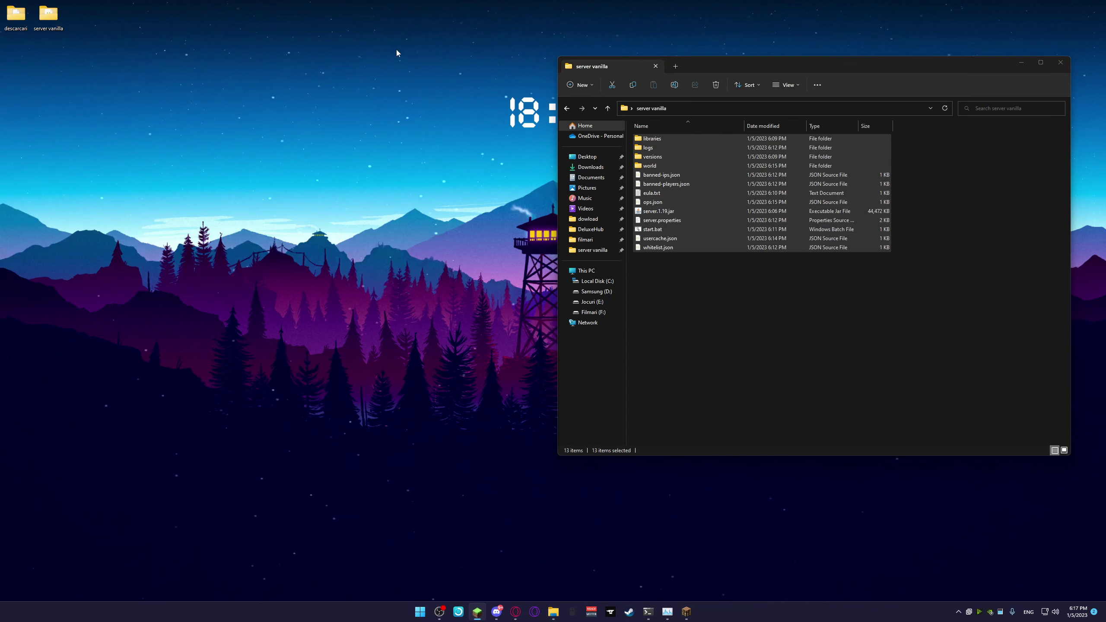
drag(816, 70, 644, 64)
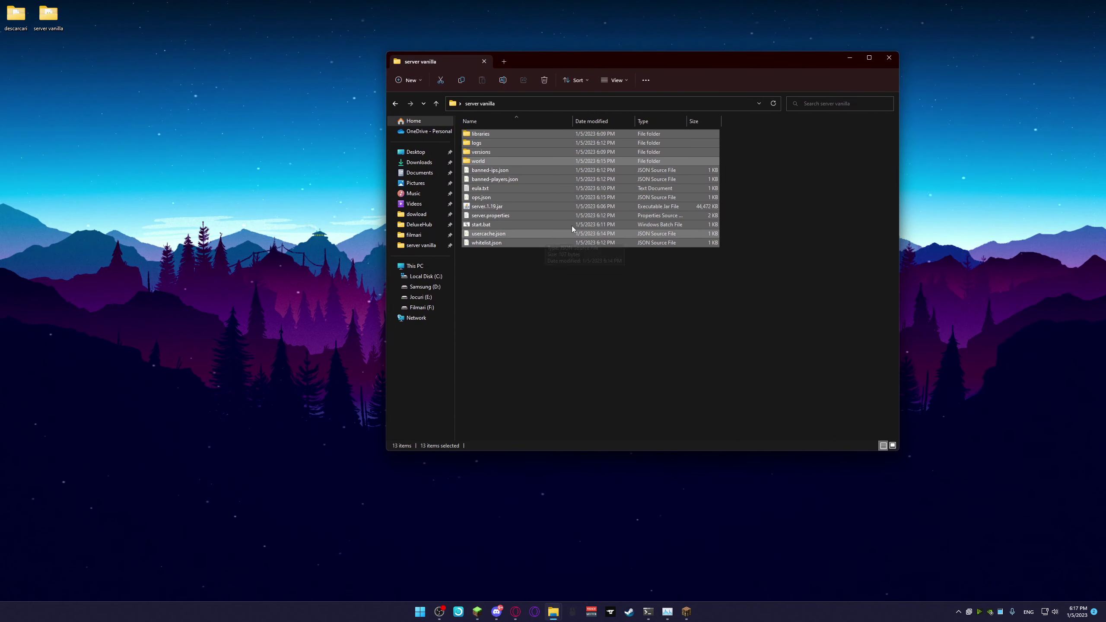
click(589, 253)
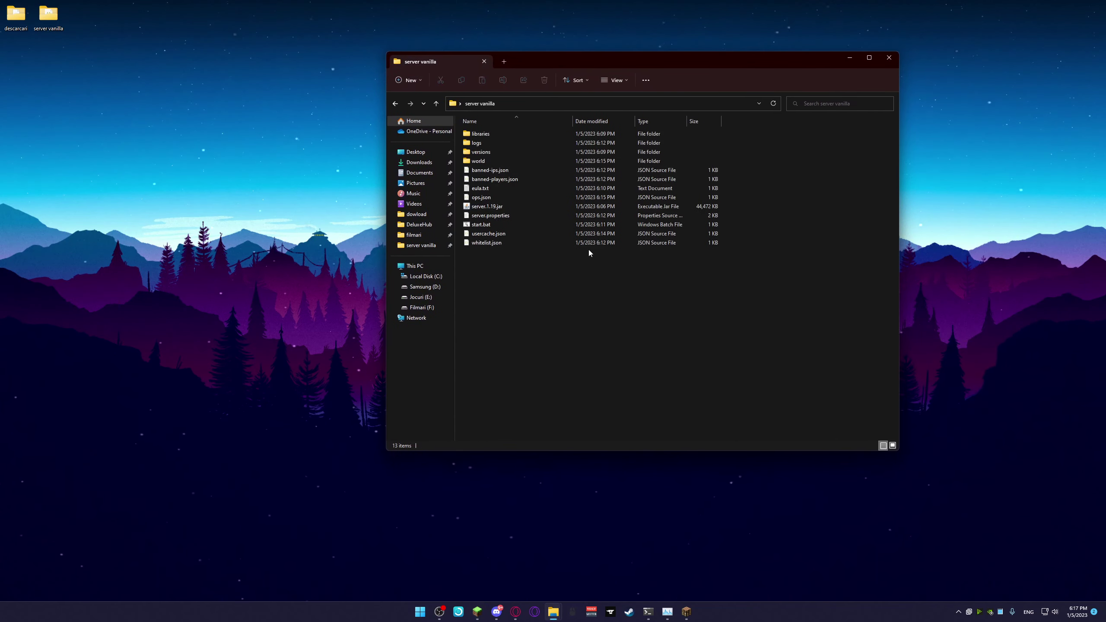
click(396, 103)
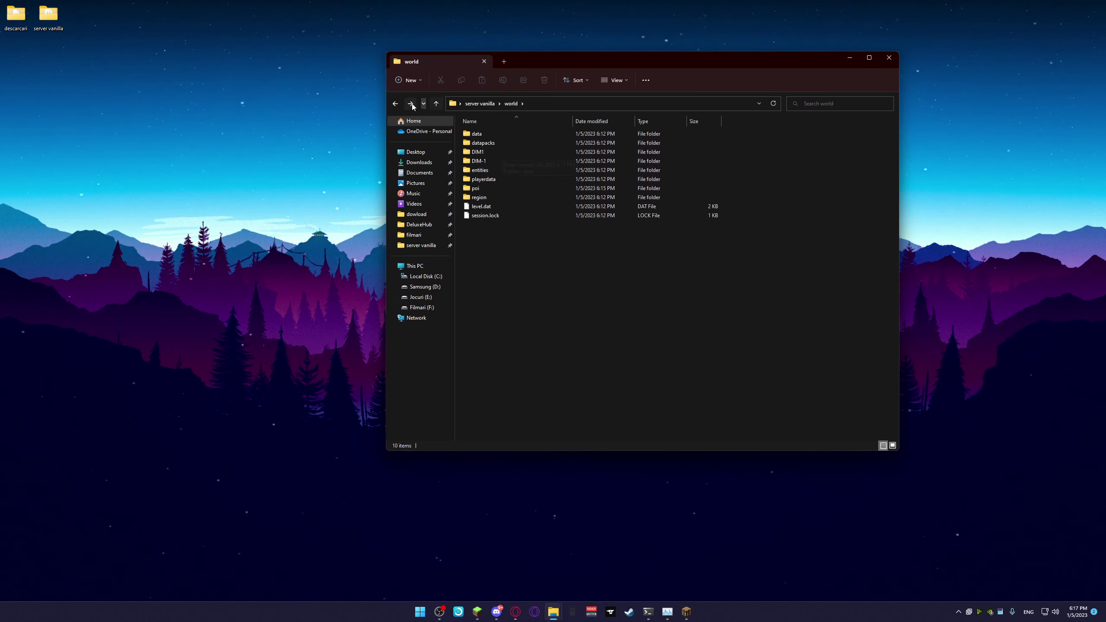
click(395, 103)
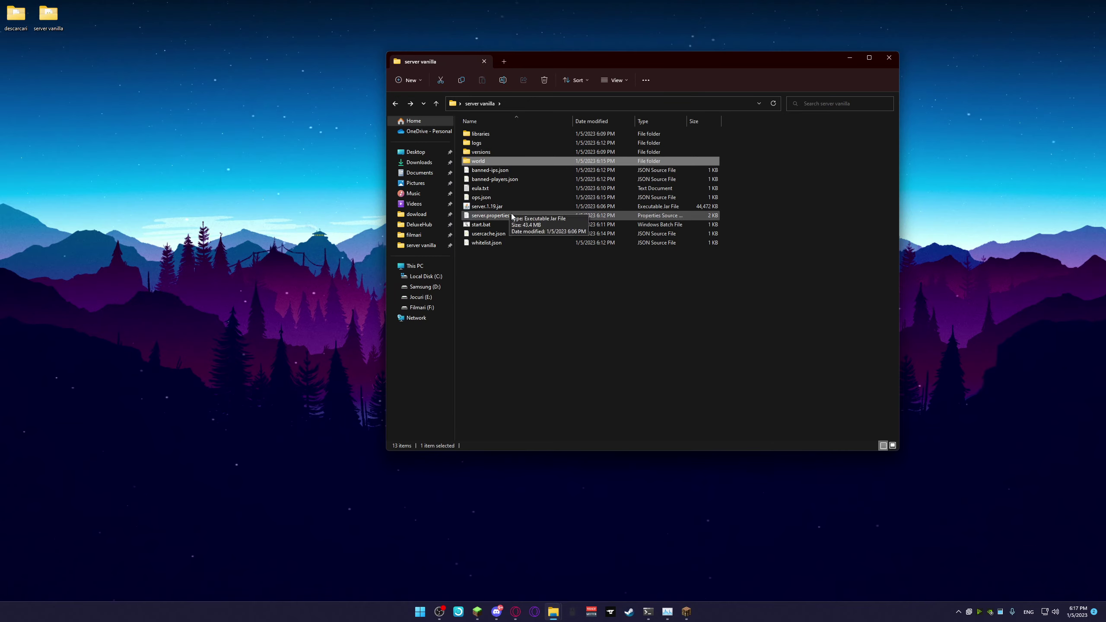
Step: Stop the Minecraft server by closing its console window
click(648, 612)
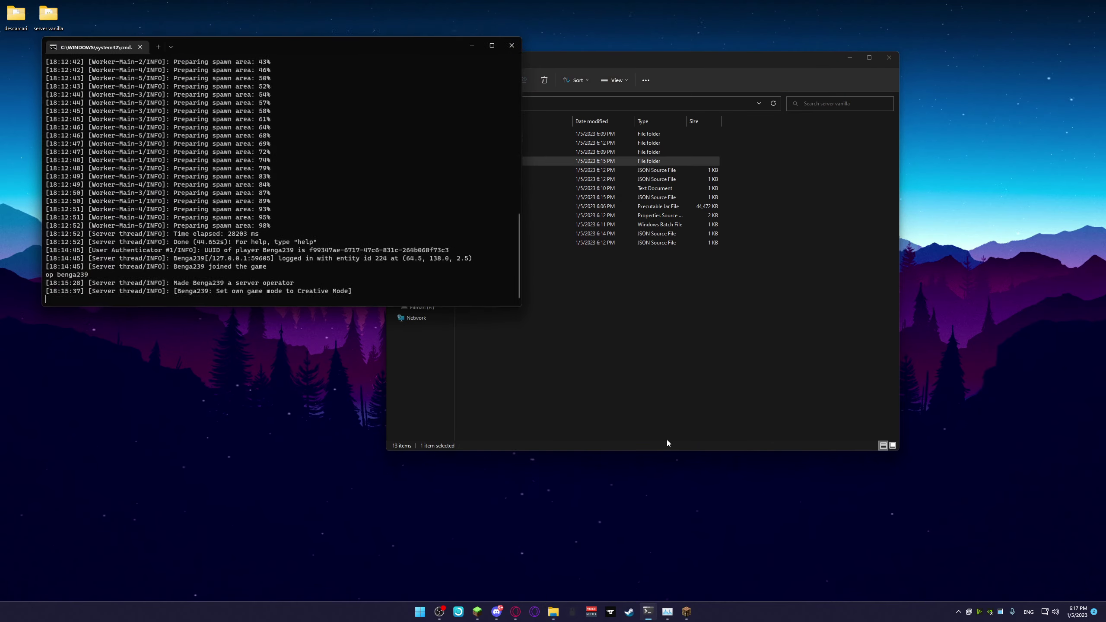
click(511, 44)
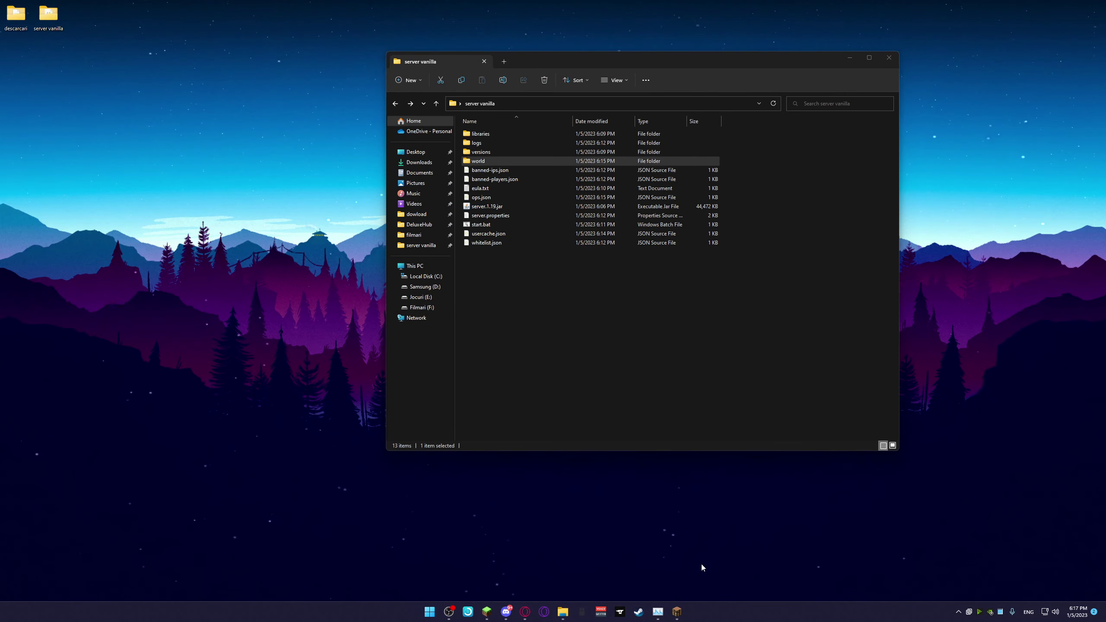
Step: Bring the game back to its multiplayer server list, refresh and check the listed servers, and minimize the game
click(677, 612)
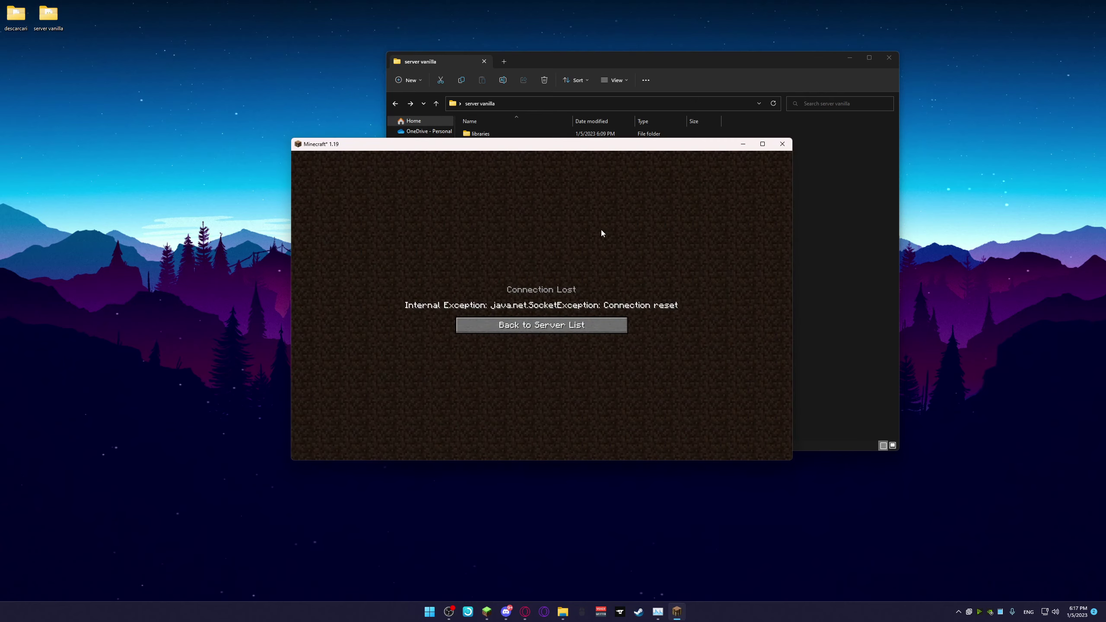
click(522, 322)
click(568, 453)
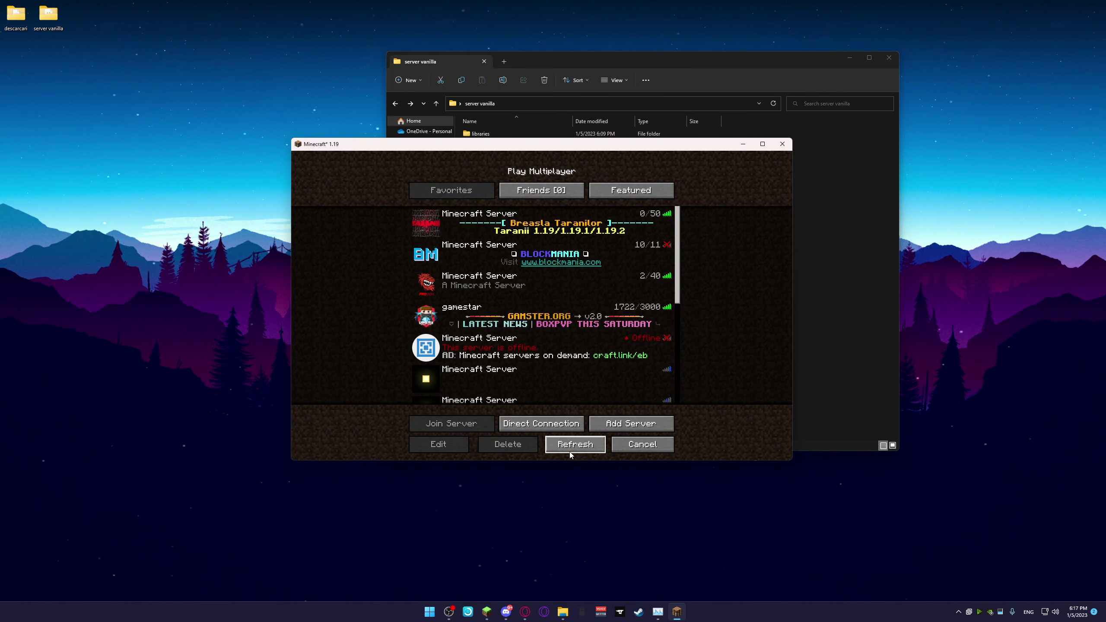
scroll(528, 335, down, 3)
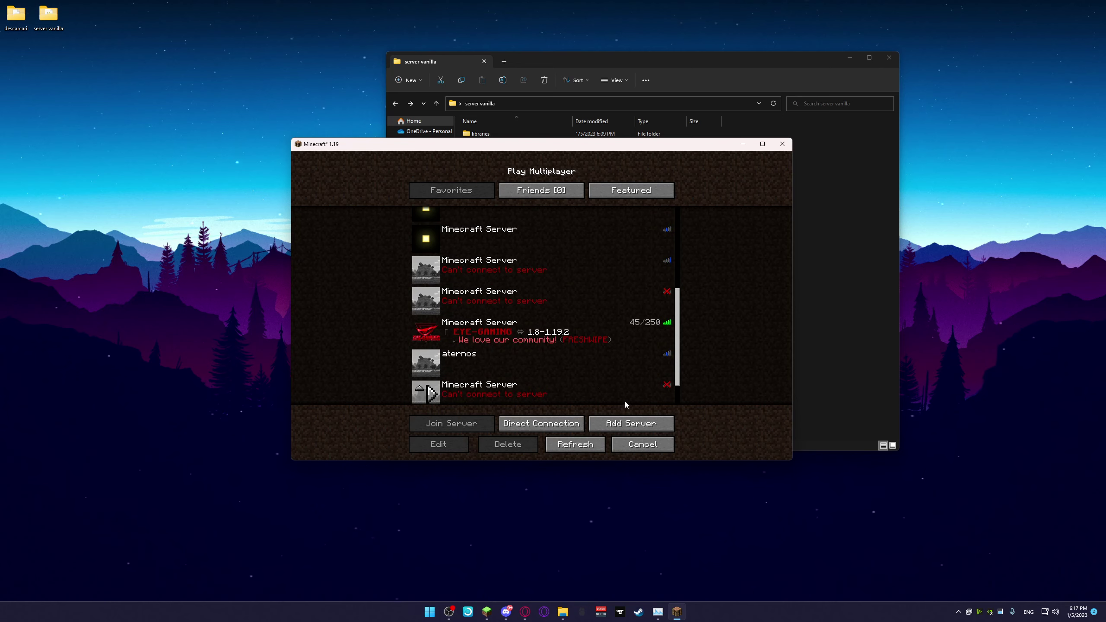
scroll(627, 403, down, 3)
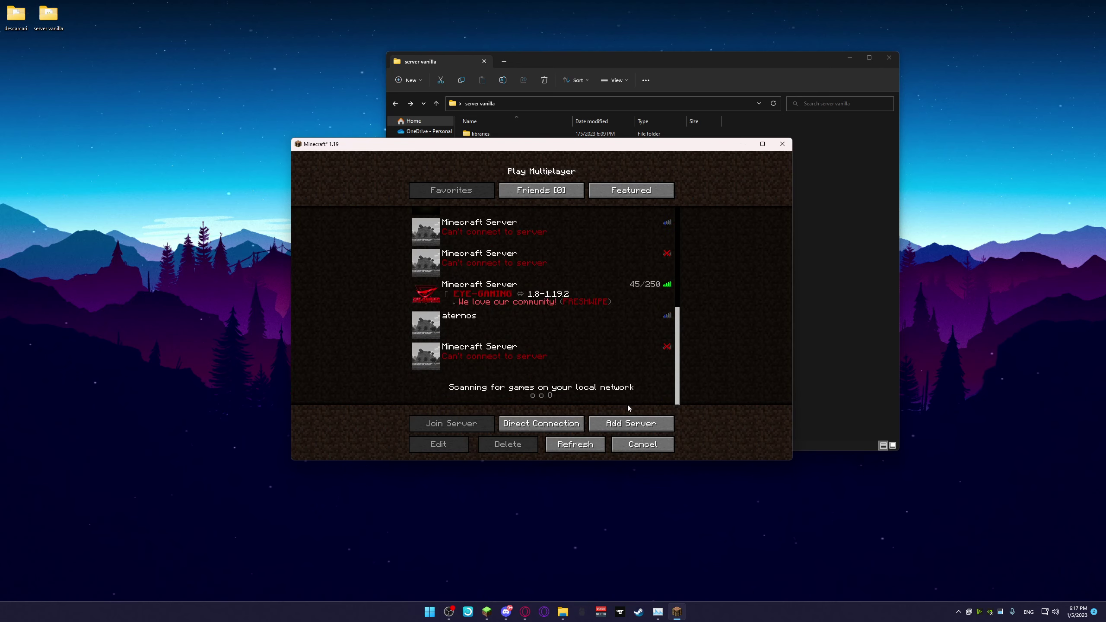
click(743, 144)
Step: Switch to LogMeIn Hamachi, move its window over the folder window, and copy the computer's IPv4 address
click(959, 612)
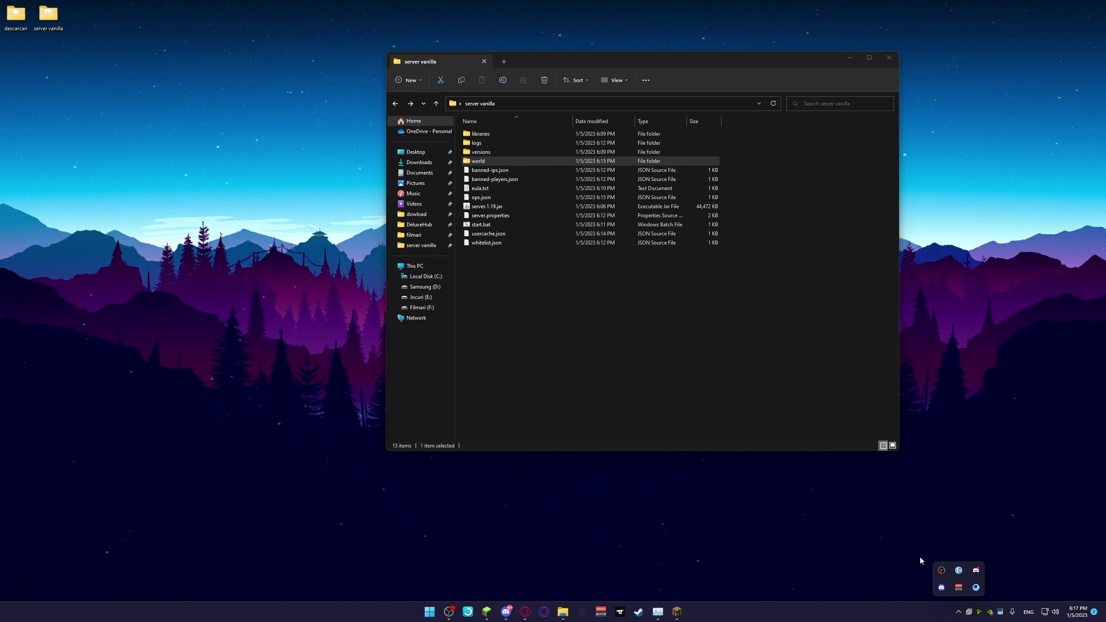
click(959, 570)
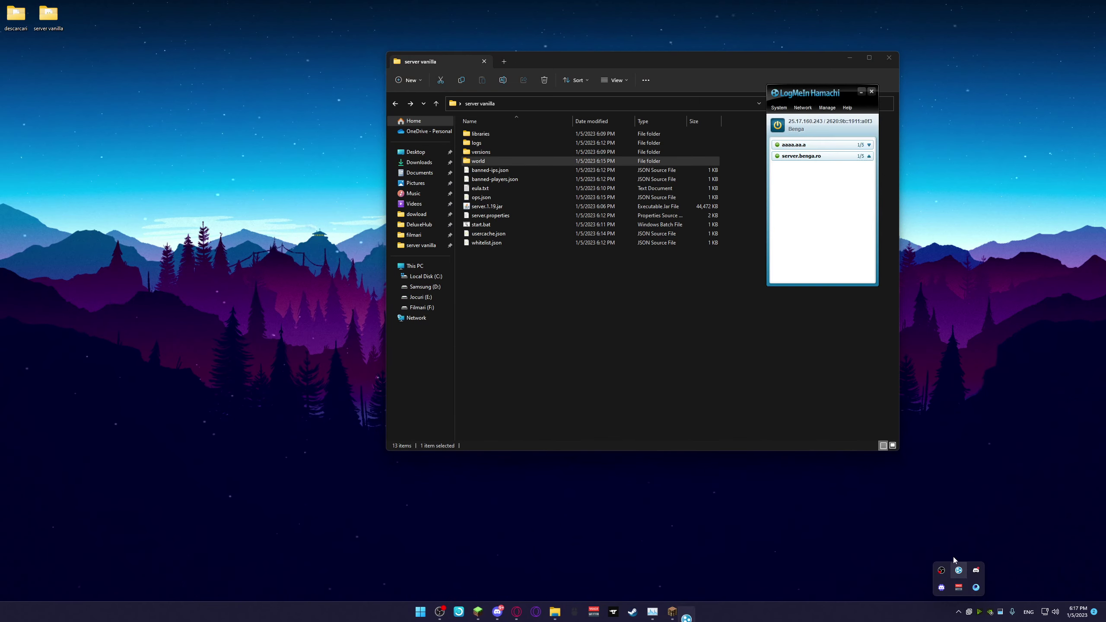
click(811, 127)
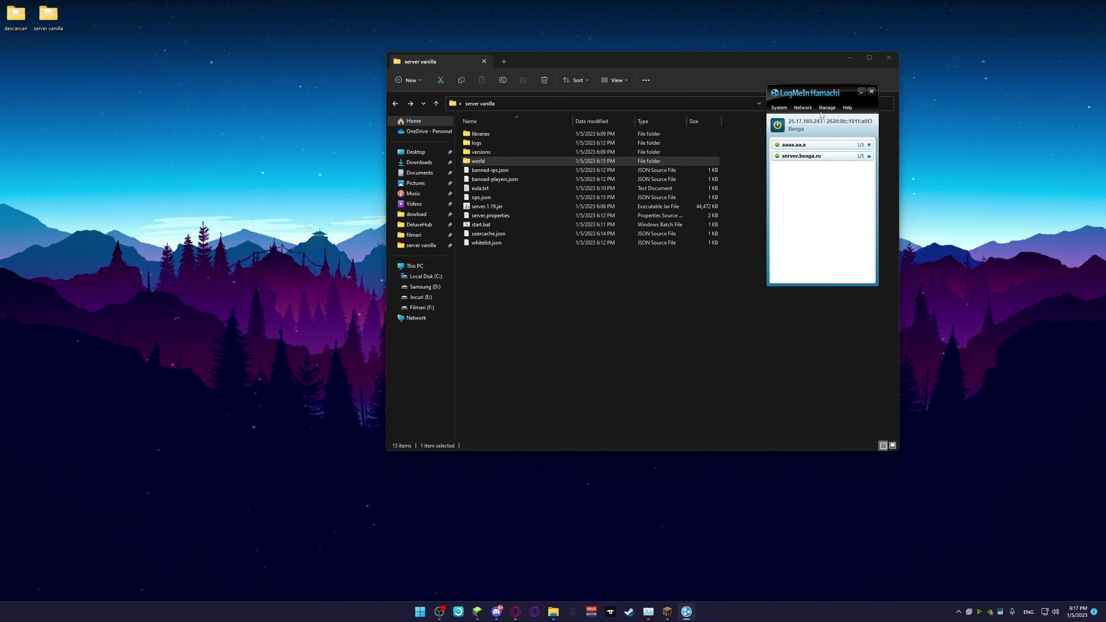
drag(823, 93, 742, 93)
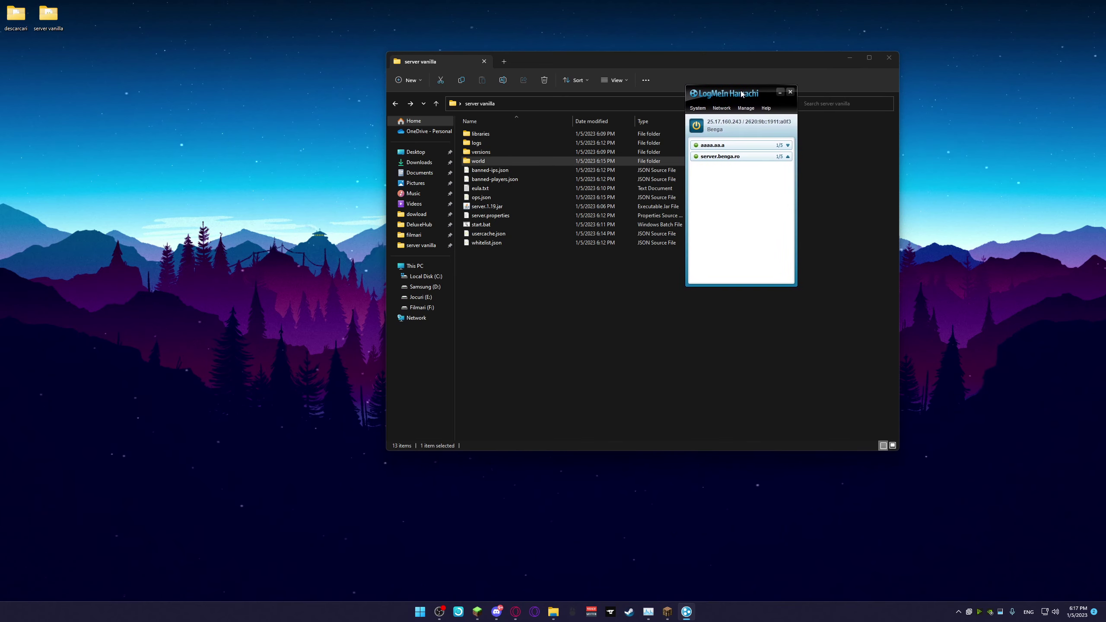
click(732, 125)
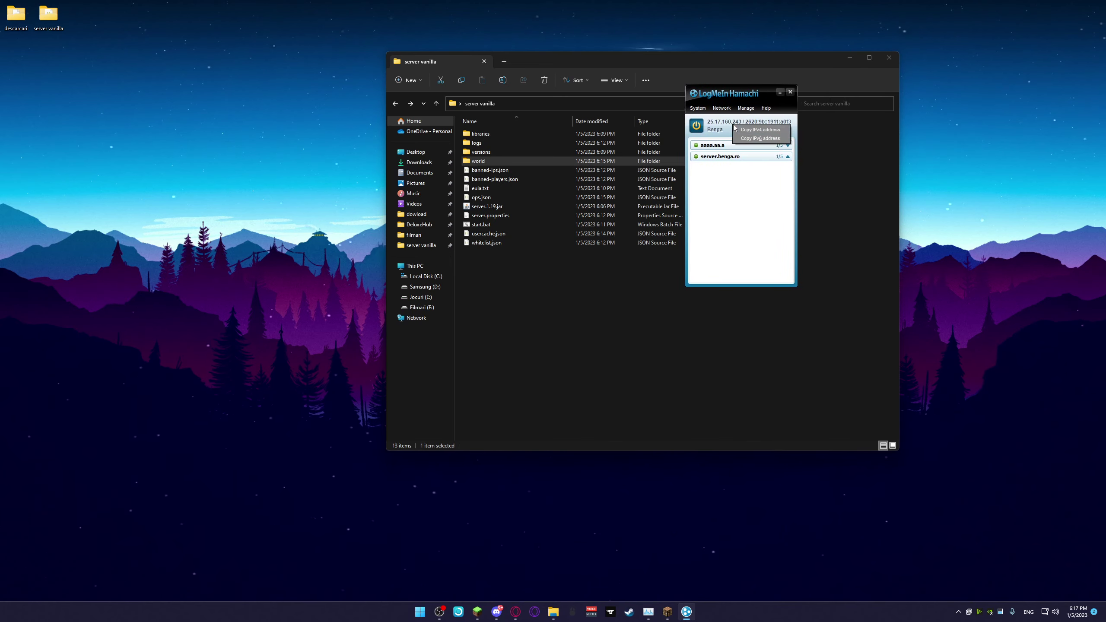
click(761, 130)
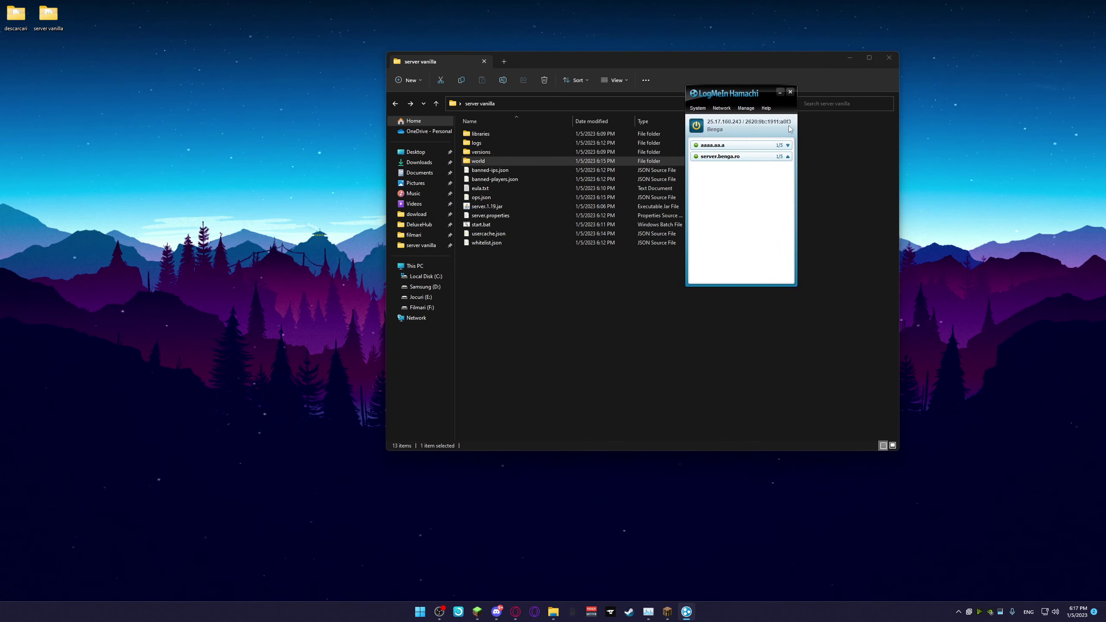
Step: Examine the two listed Hamachi networks, the address copy options and the commands for managing networks
click(773, 159)
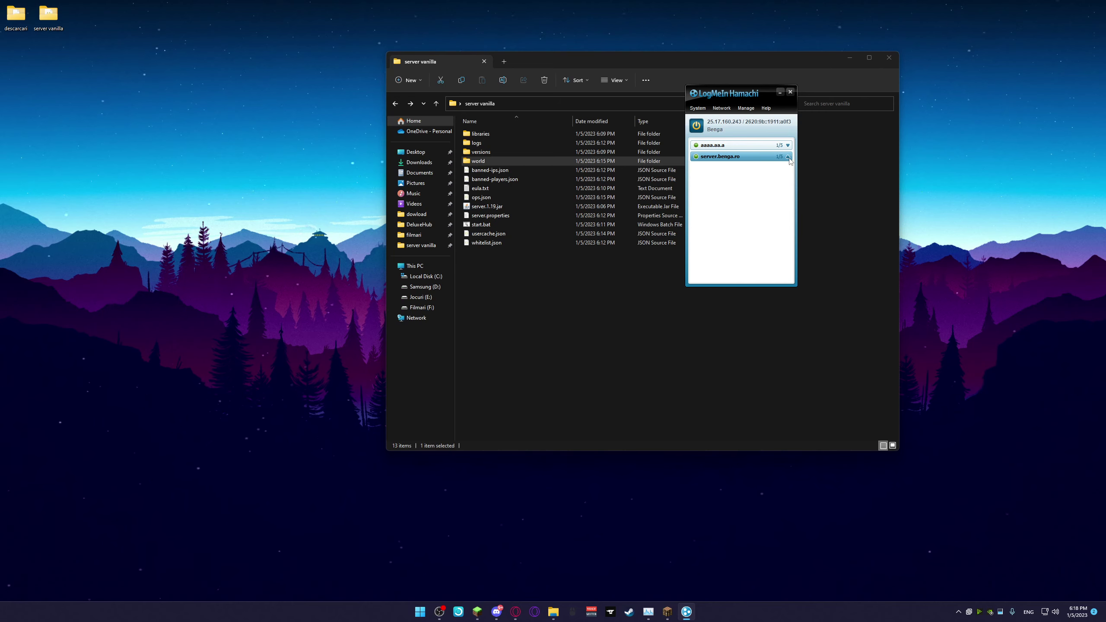
right_click(729, 124)
click(723, 161)
right_click(740, 123)
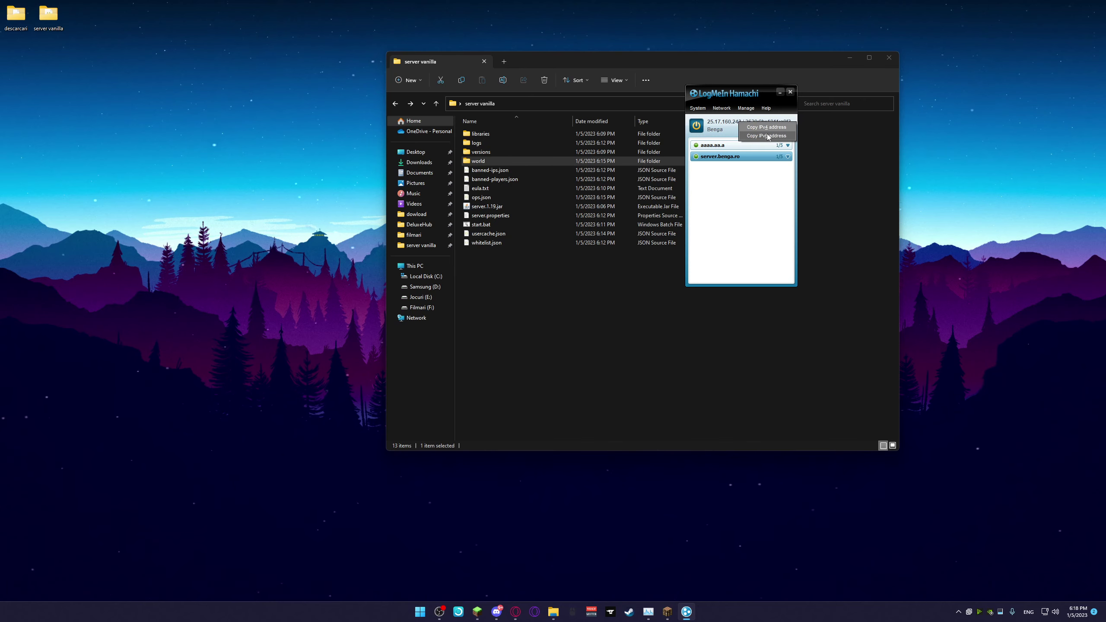
click(722, 108)
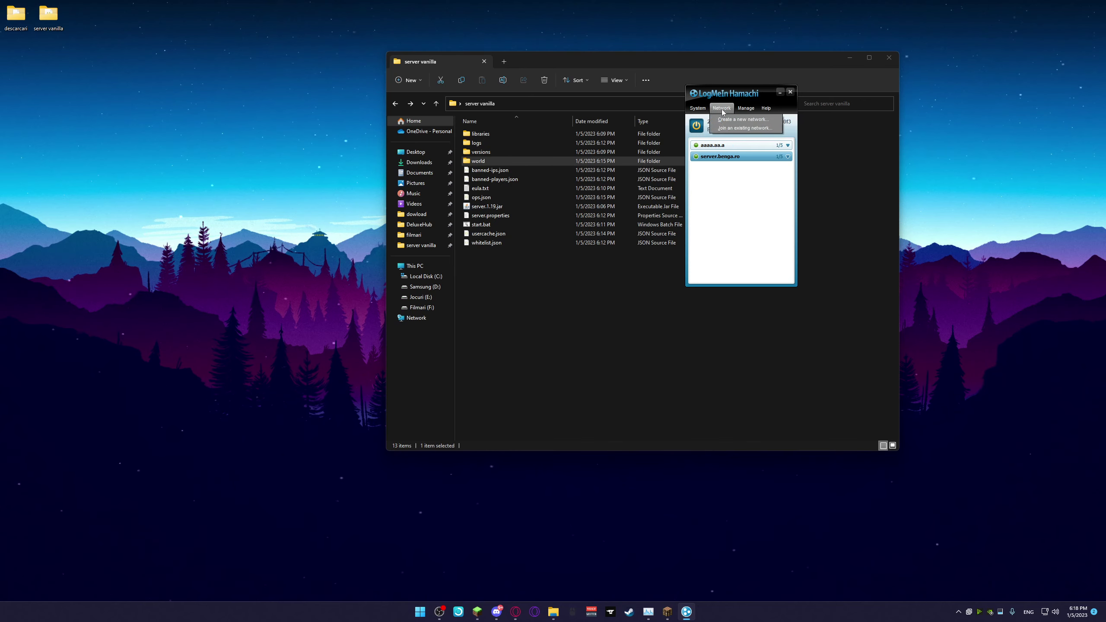
click(734, 161)
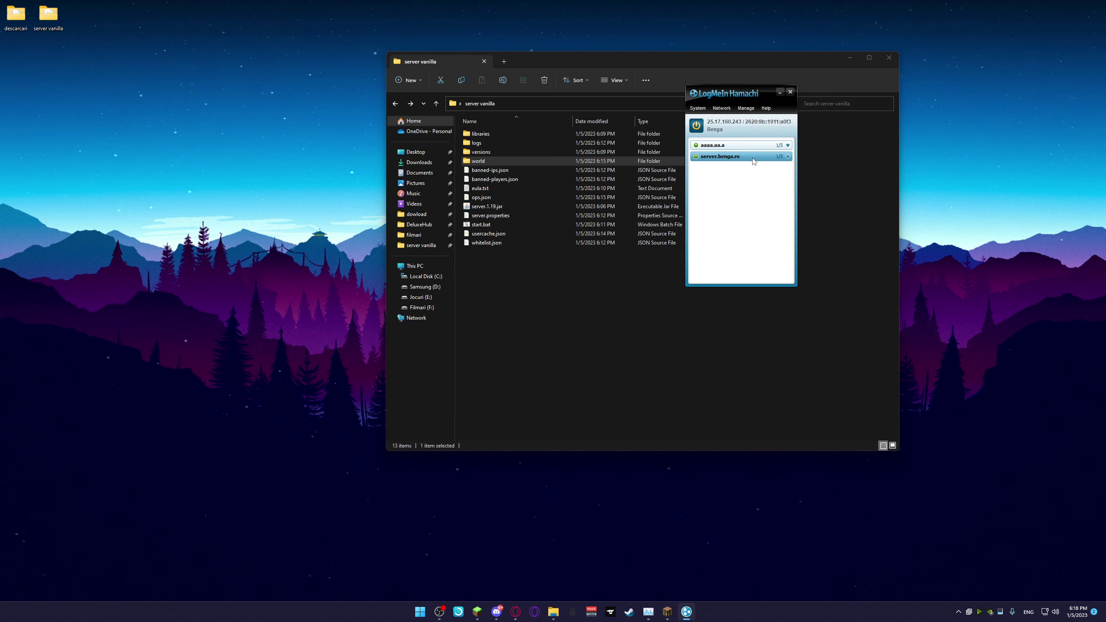
click(788, 147)
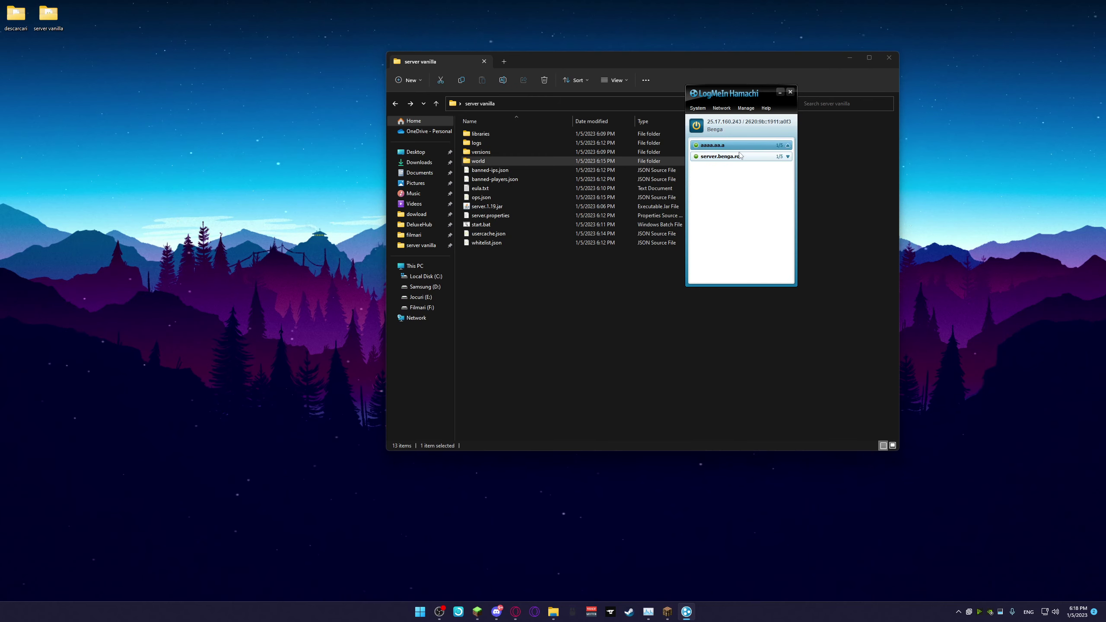
click(744, 158)
click(743, 109)
click(745, 109)
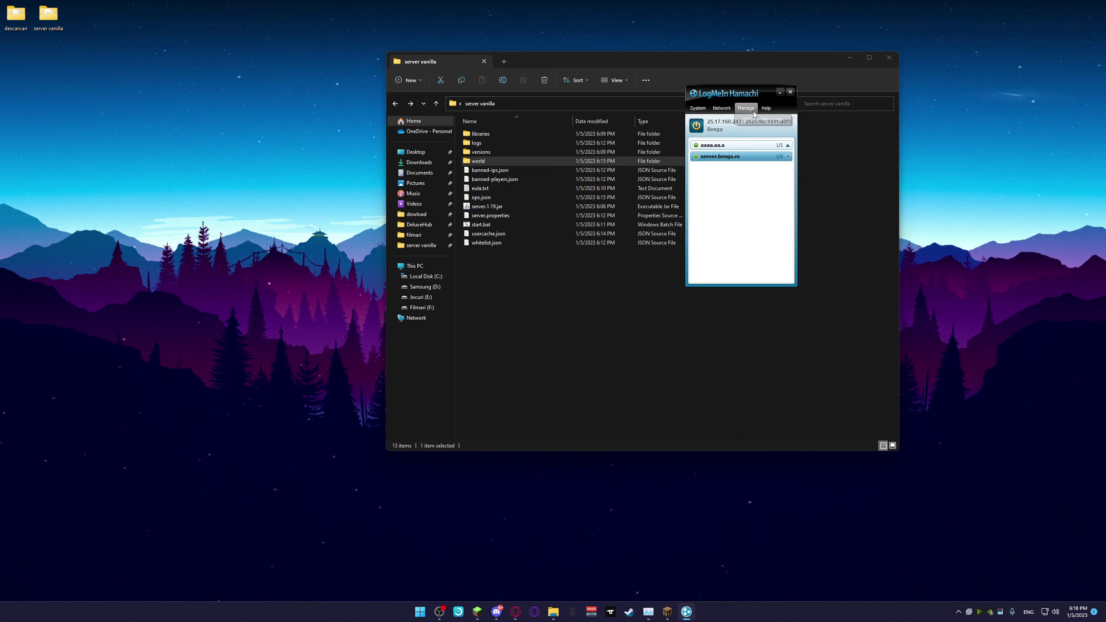
click(746, 109)
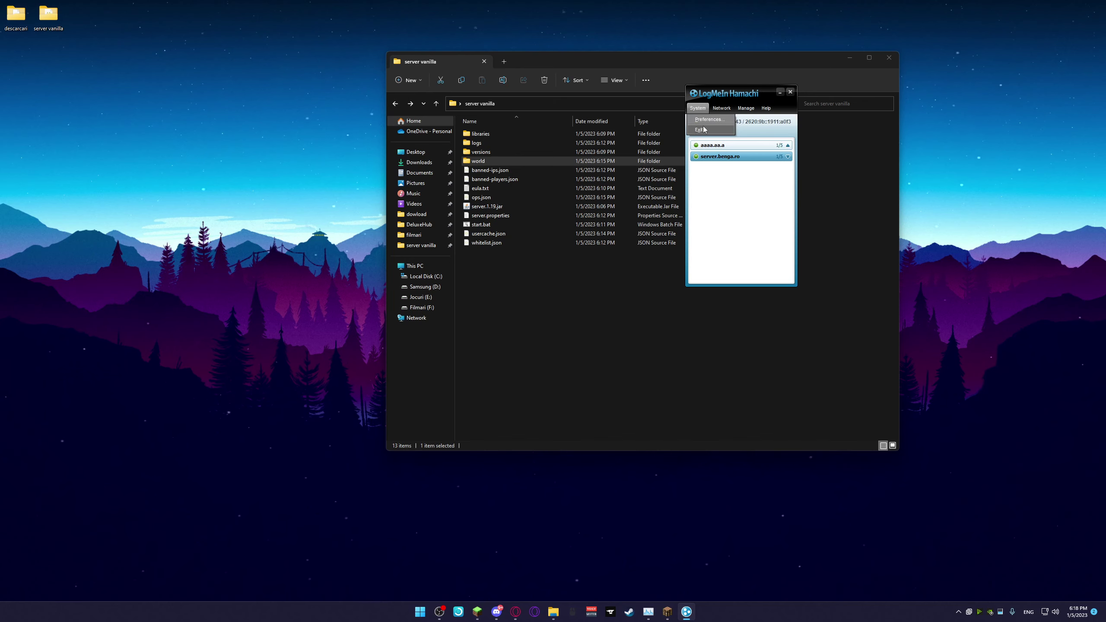
Step: Show the form for joining an existing Hamachi network and dismiss it without joining
click(722, 109)
click(723, 110)
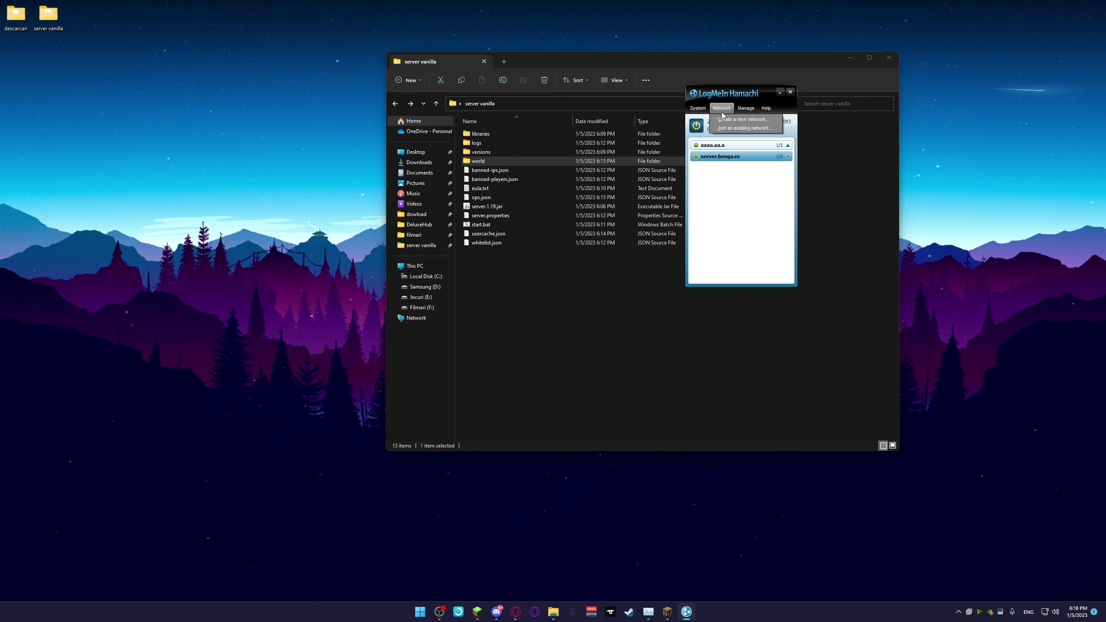
click(733, 128)
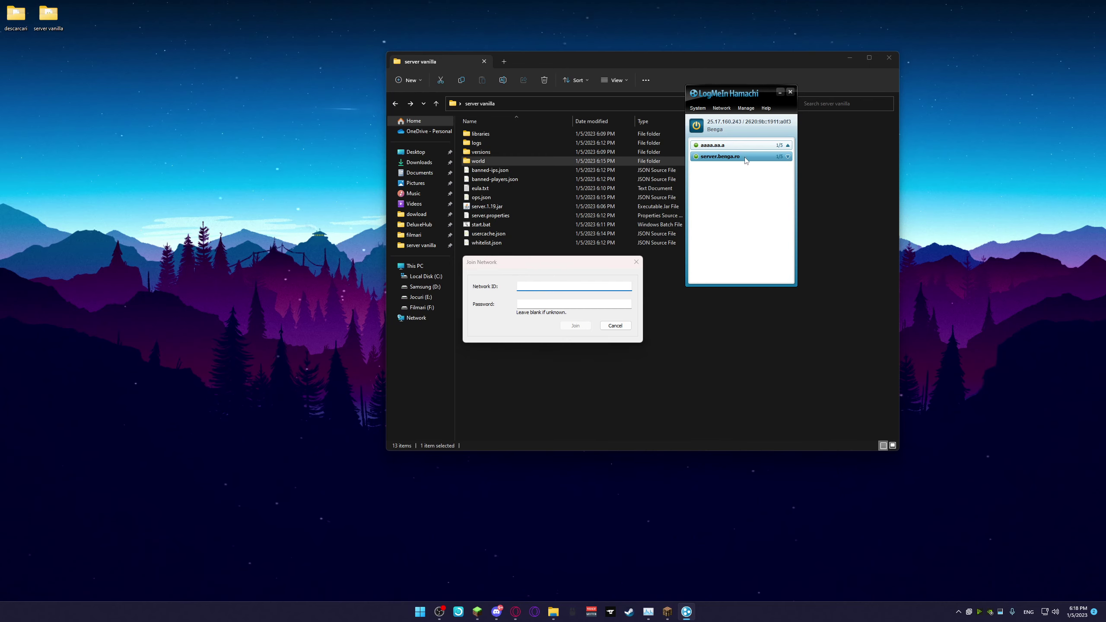
text(s)
click(637, 262)
Step: Close the Hamachi window, check its power-off and exit options in the system tray, and reopen it from there
click(789, 92)
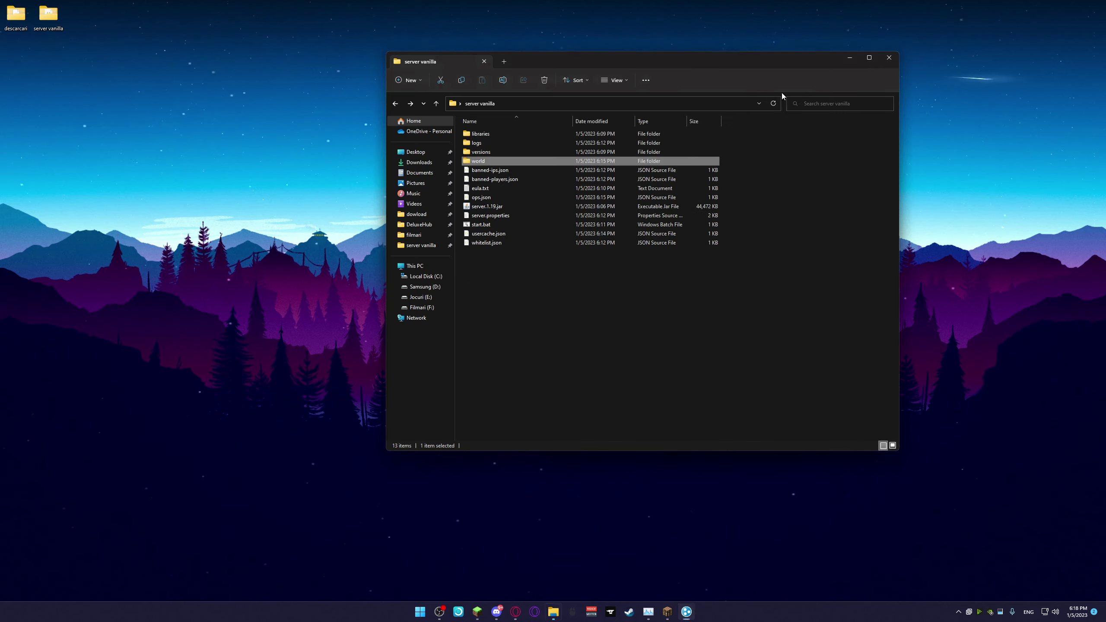
click(959, 612)
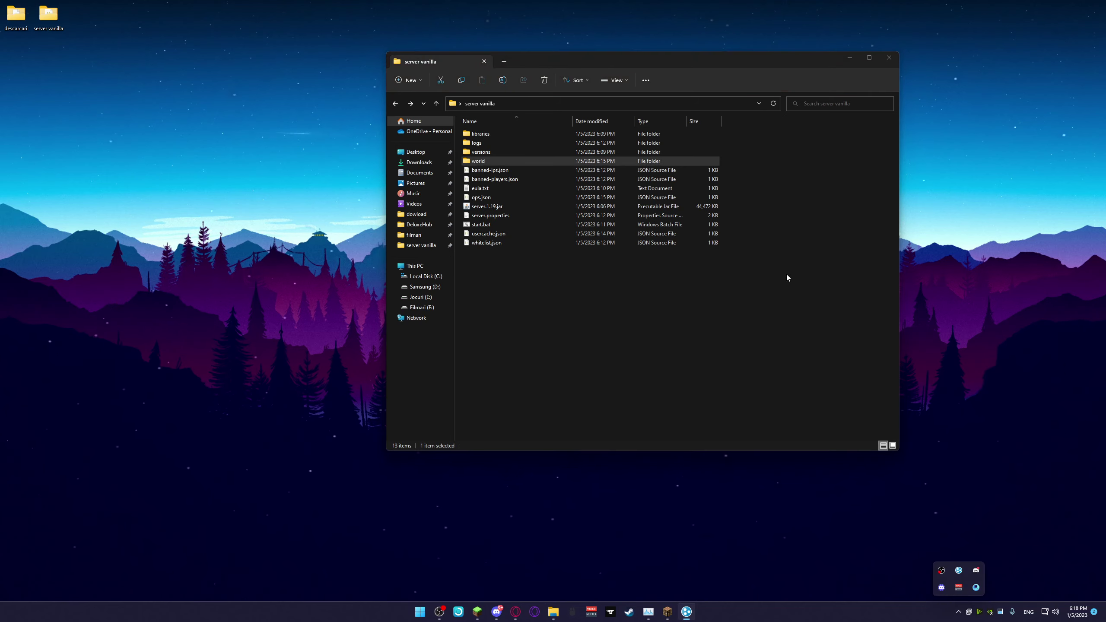
right_click(957, 575)
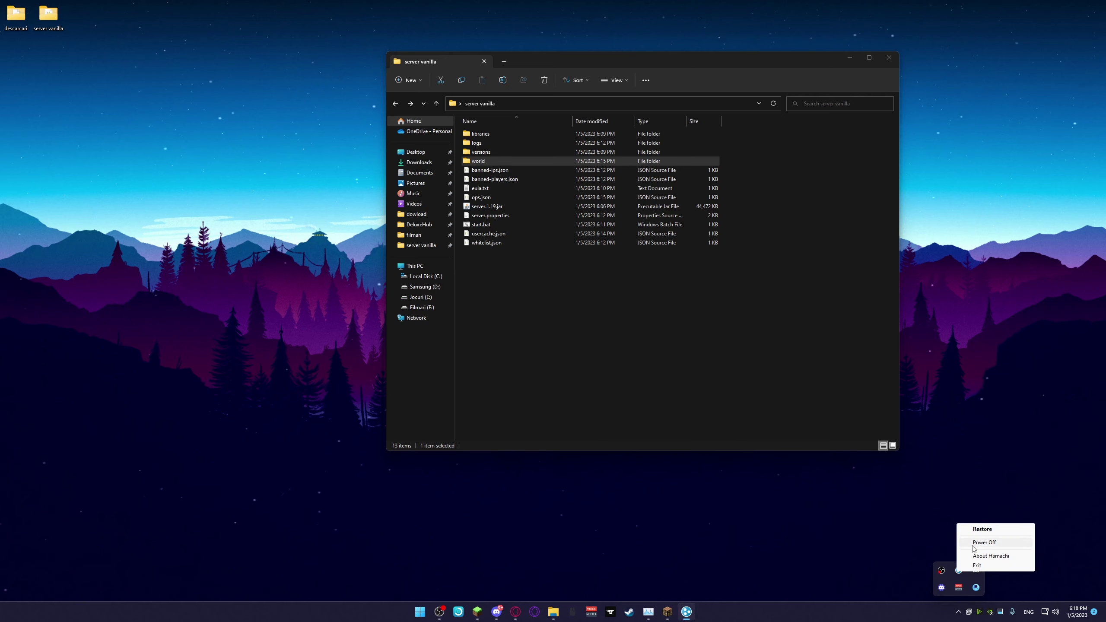
click(960, 572)
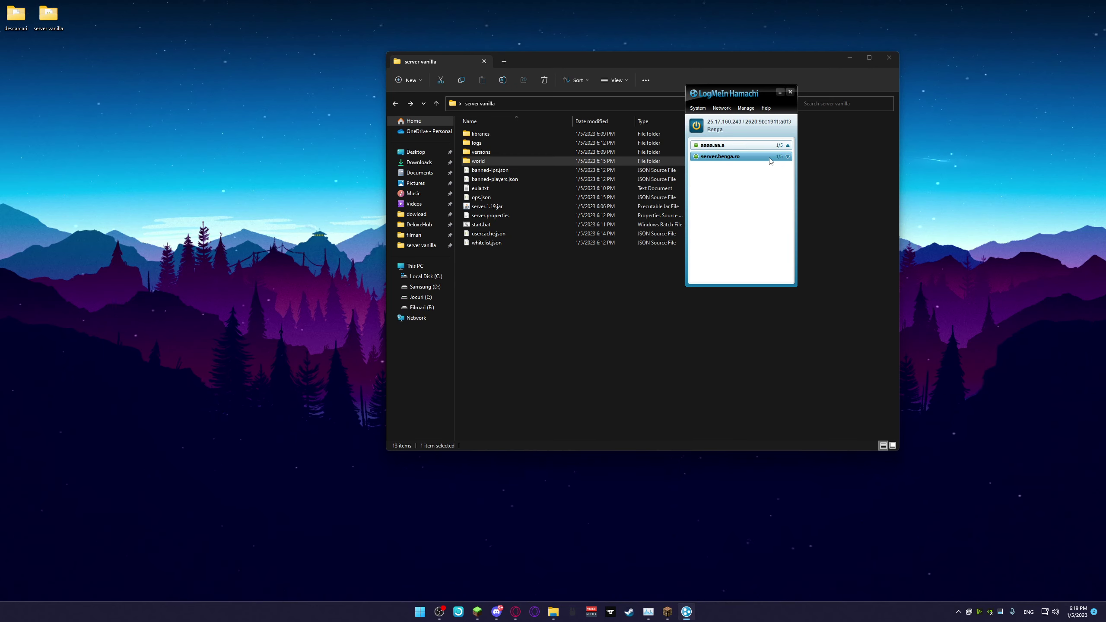
Step: Check the commands for creating and joining networks, and minimize Hamachi and the server vanilla folder window
click(722, 107)
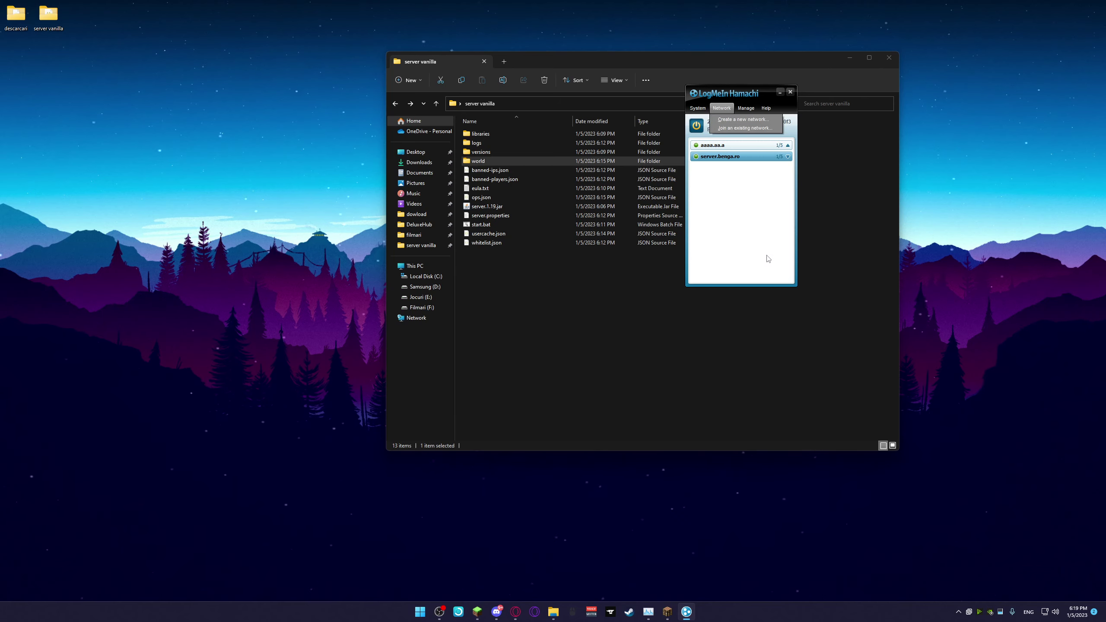
click(788, 165)
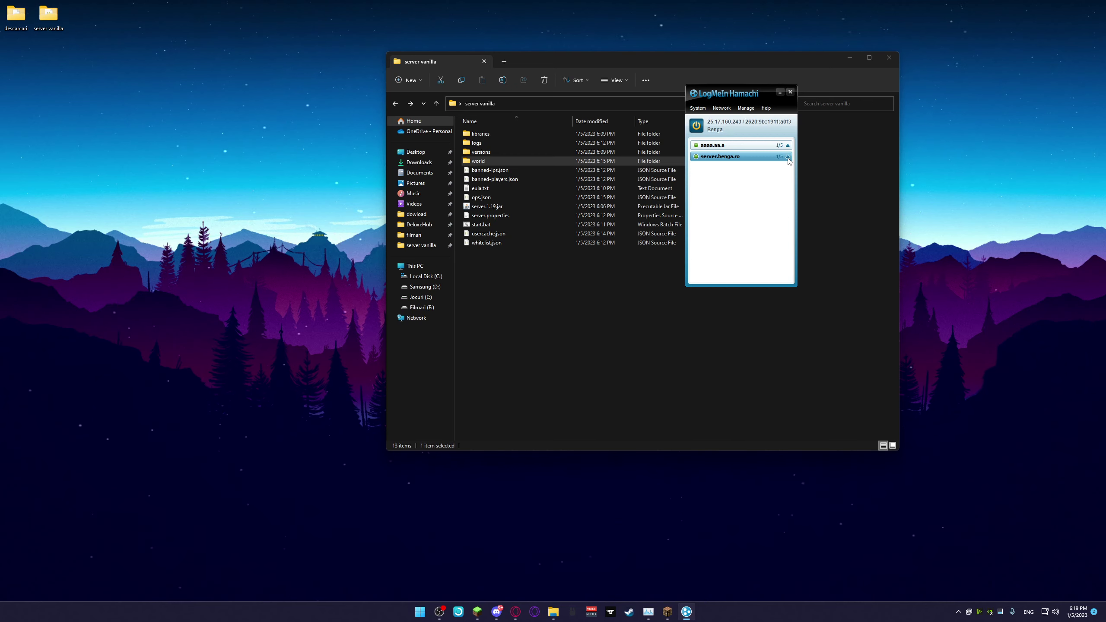
click(780, 92)
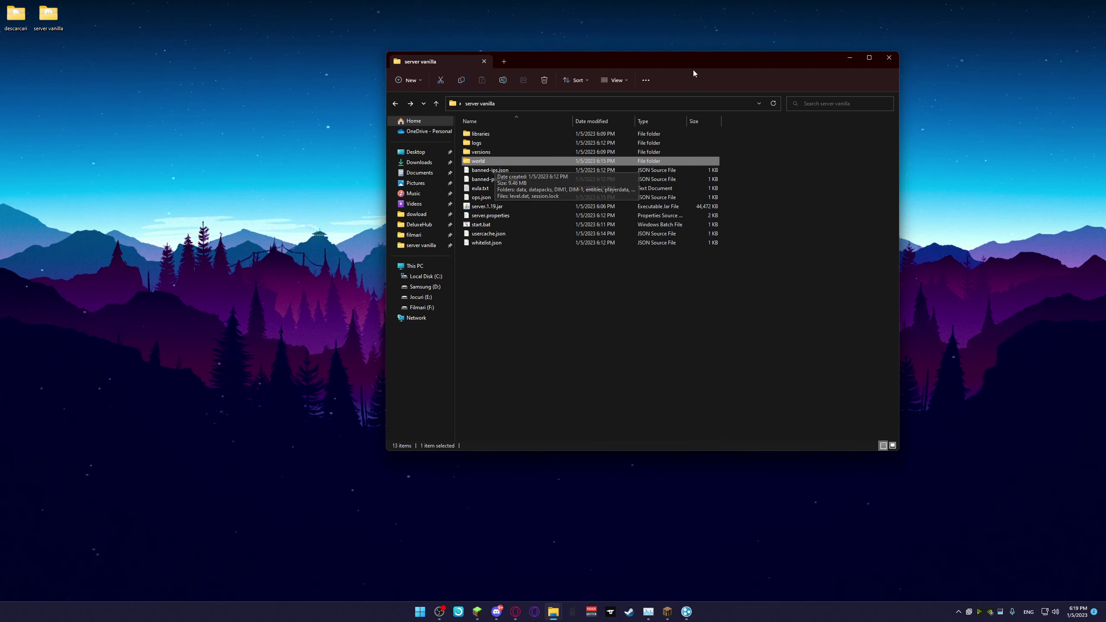
click(850, 58)
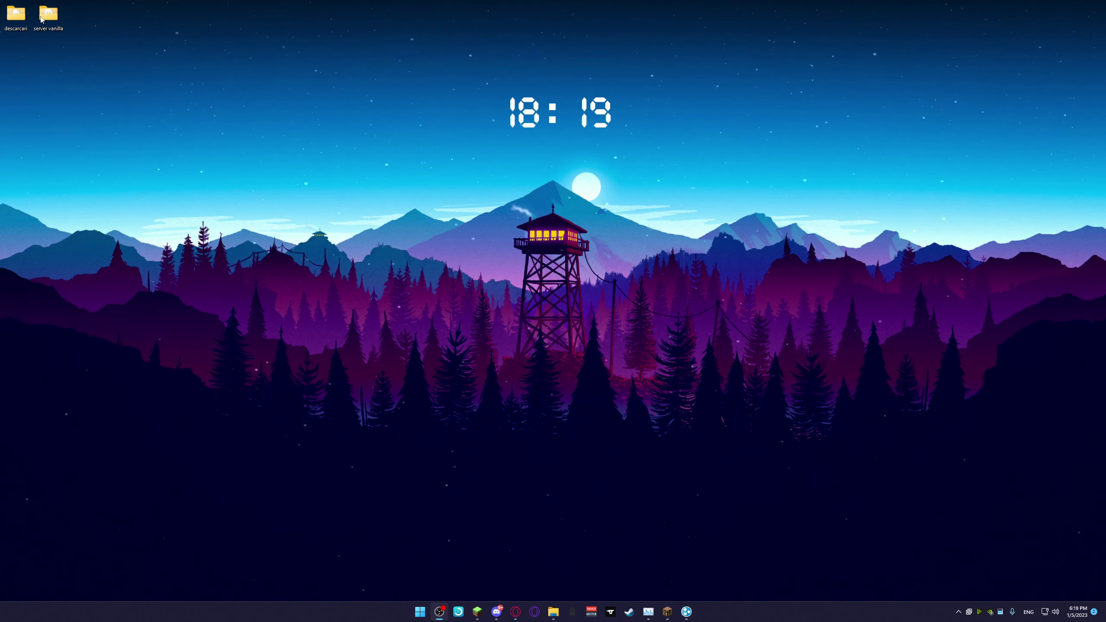
Step: Reopen Hamachi from the system tray, select the aaaa.aa.a network, and minimize the window
click(27, 22)
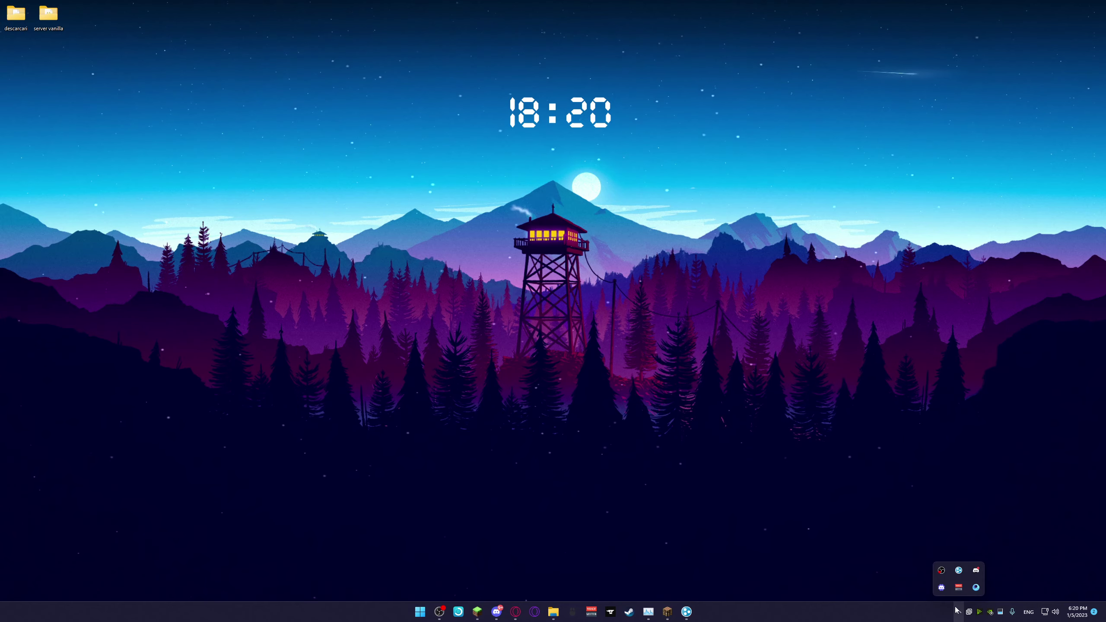
click(960, 568)
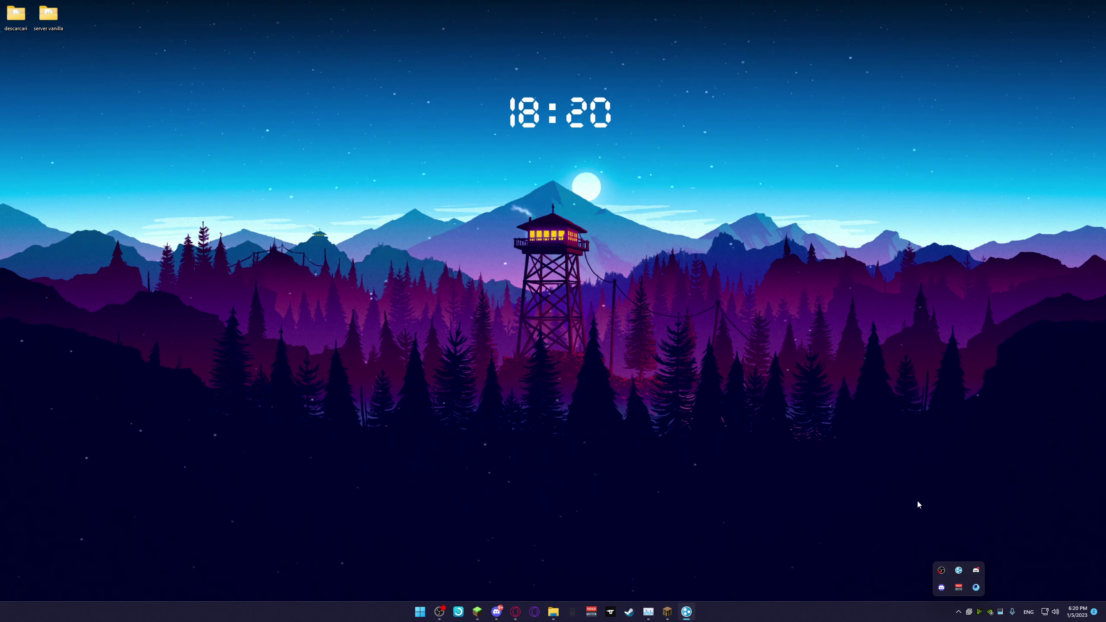
click(958, 571)
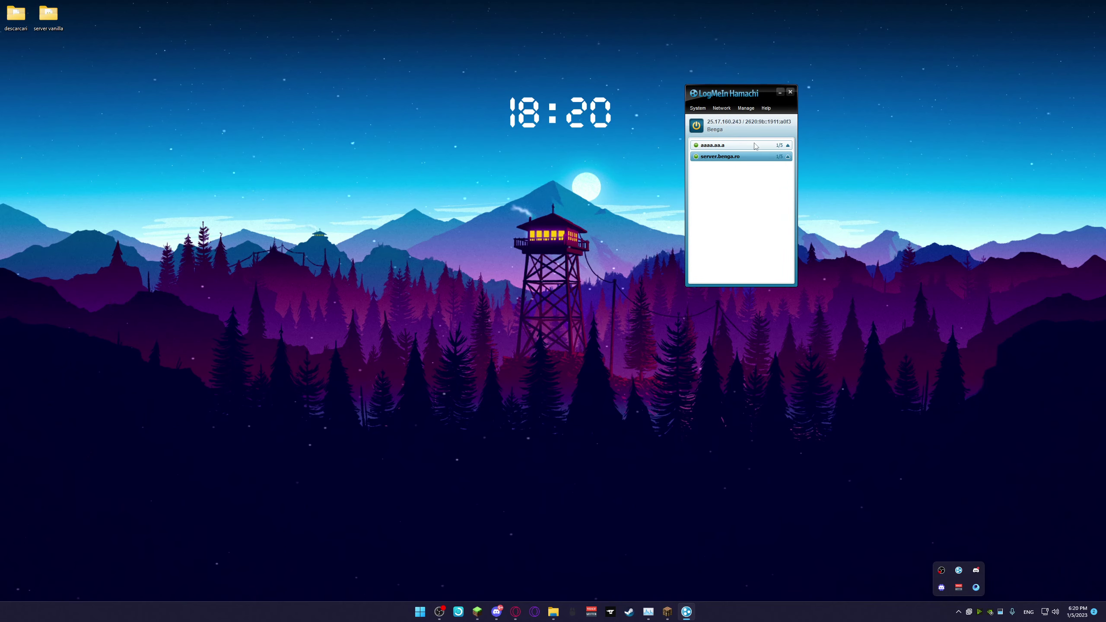
click(755, 145)
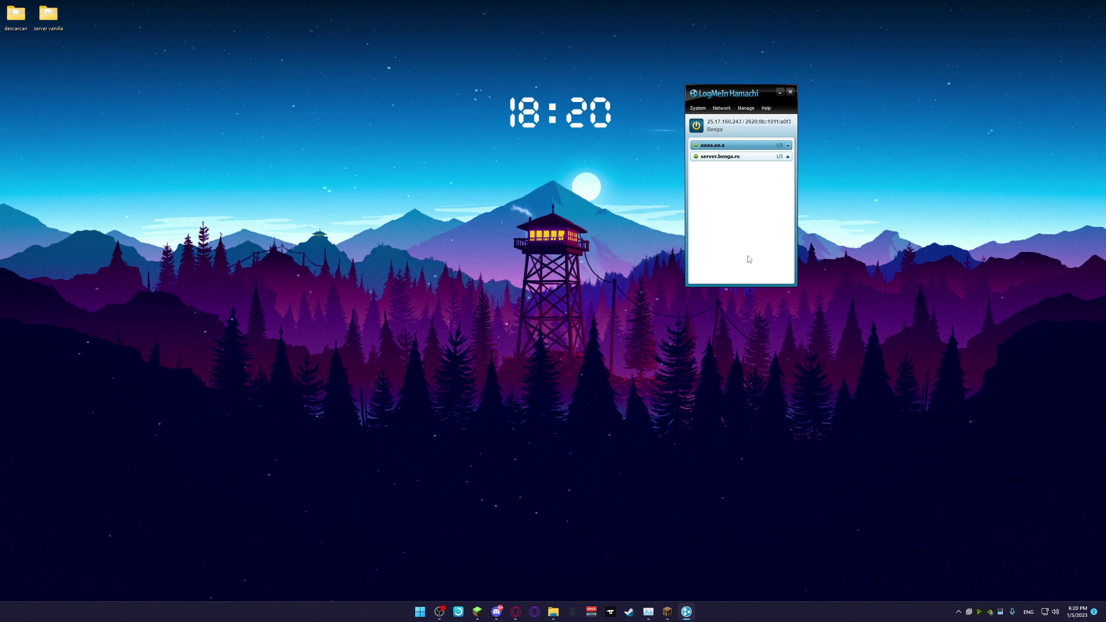
click(780, 93)
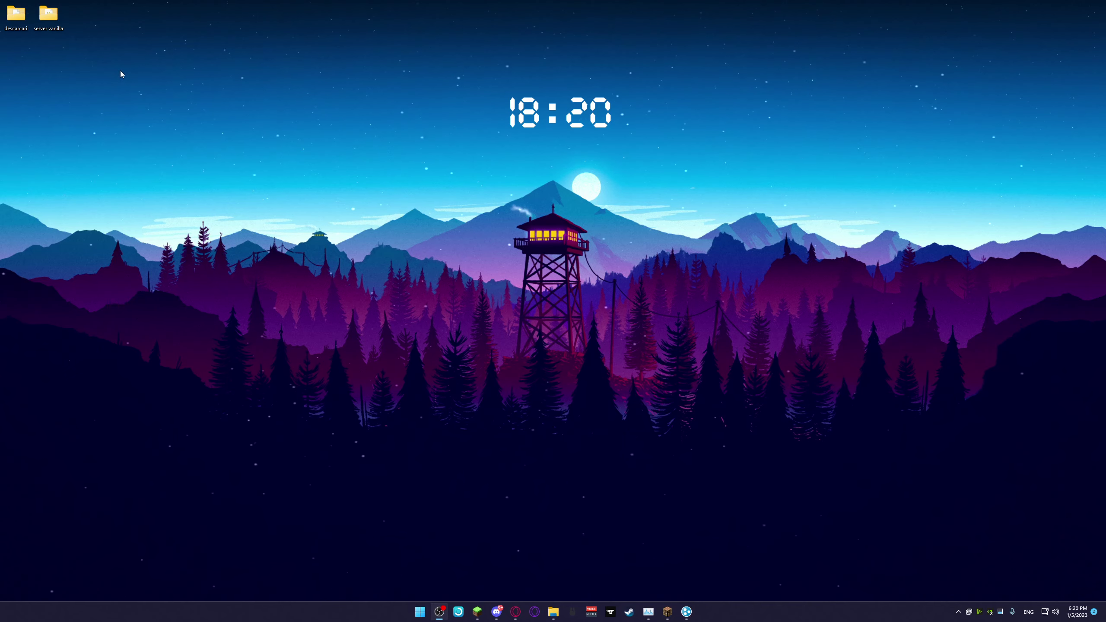
Step: Move the server vanilla folder away from the descarcari folder on the desktop and delete it
drag(53, 17, 324, 81)
click(261, 25)
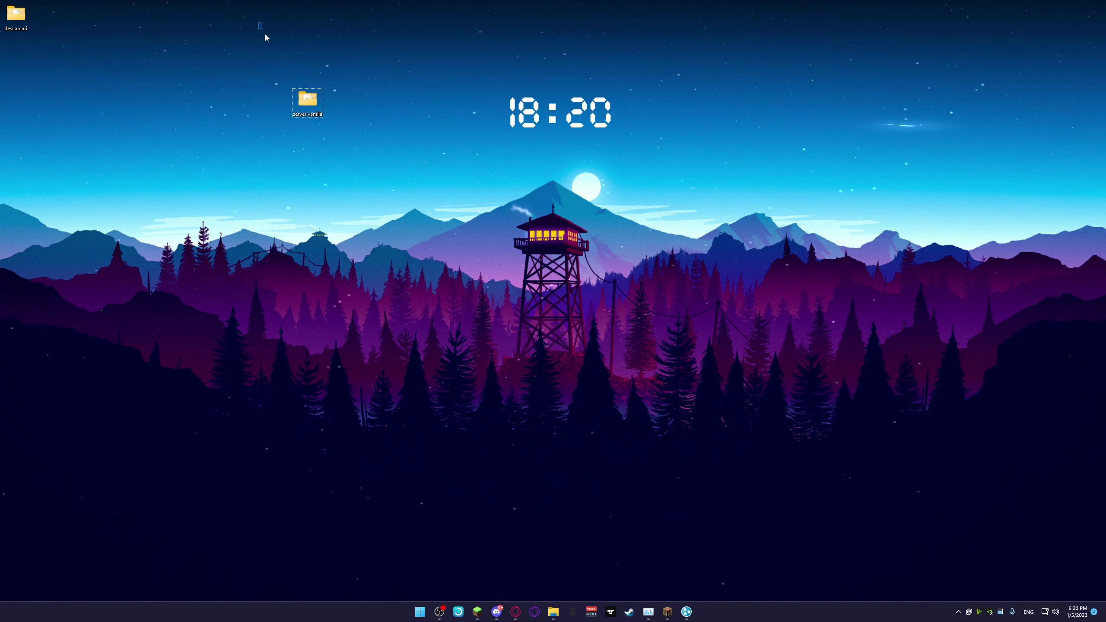
drag(265, 34, 343, 122)
right_click(313, 112)
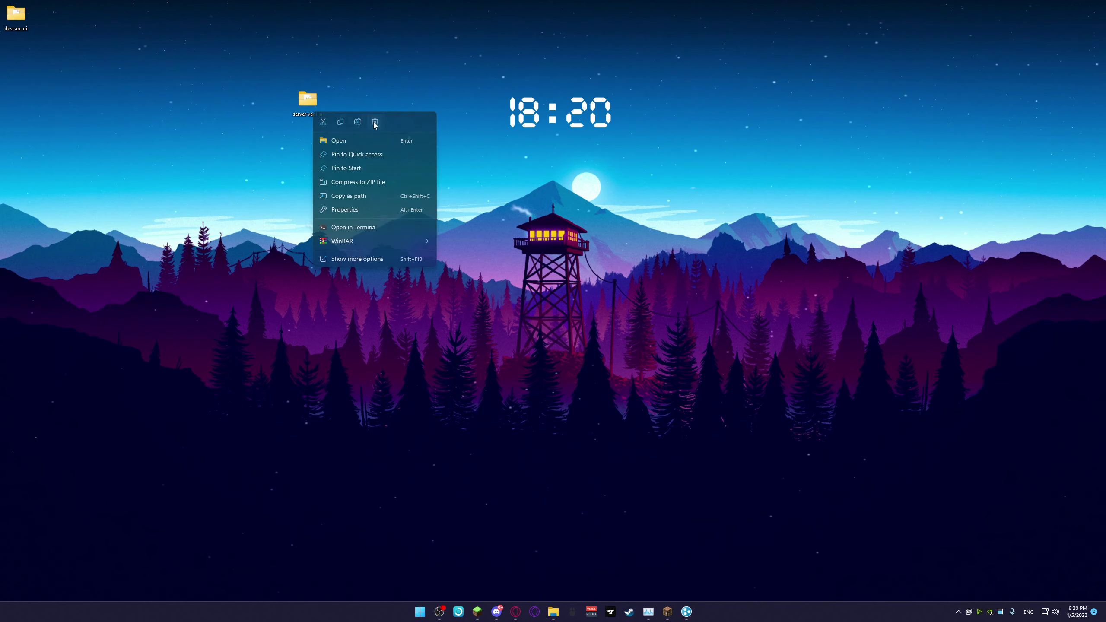
click(374, 123)
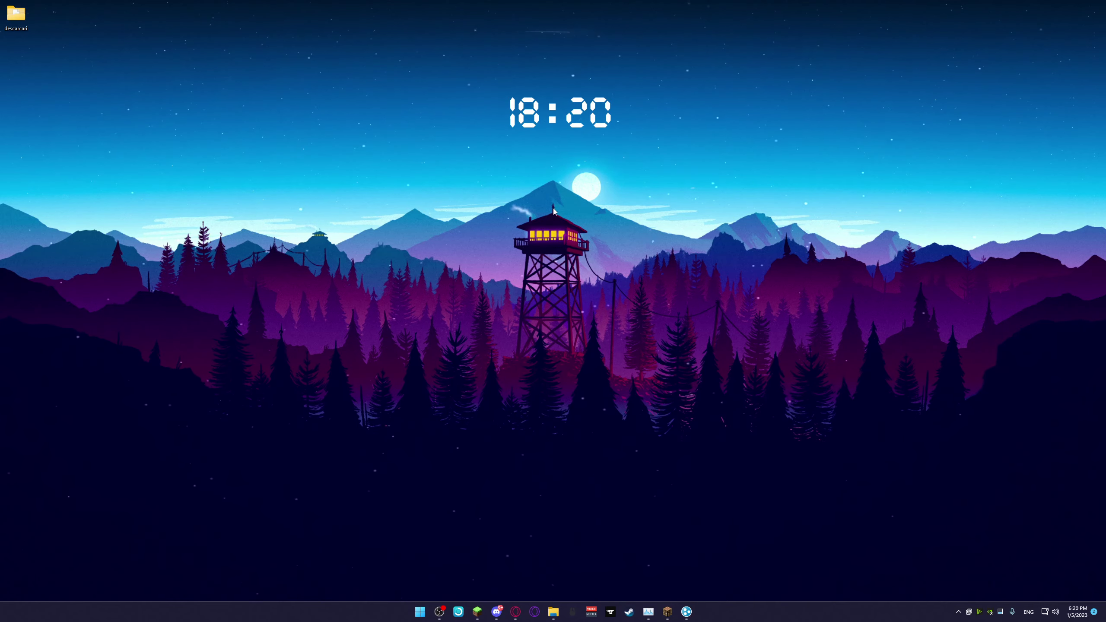
drag(560, 75, 626, 152)
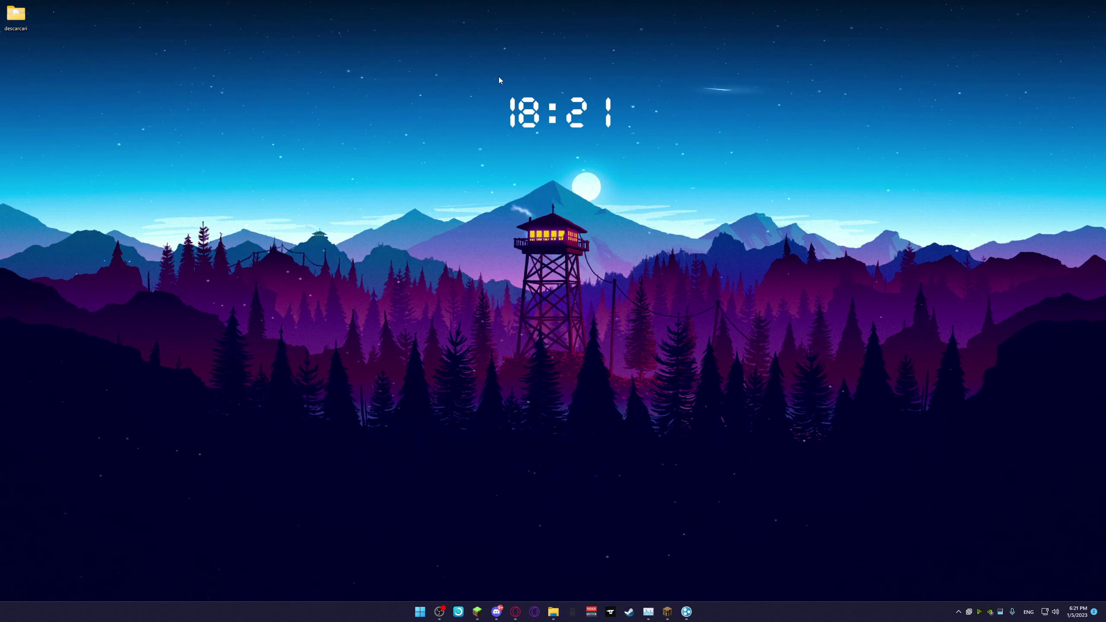
drag(499, 76, 622, 155)
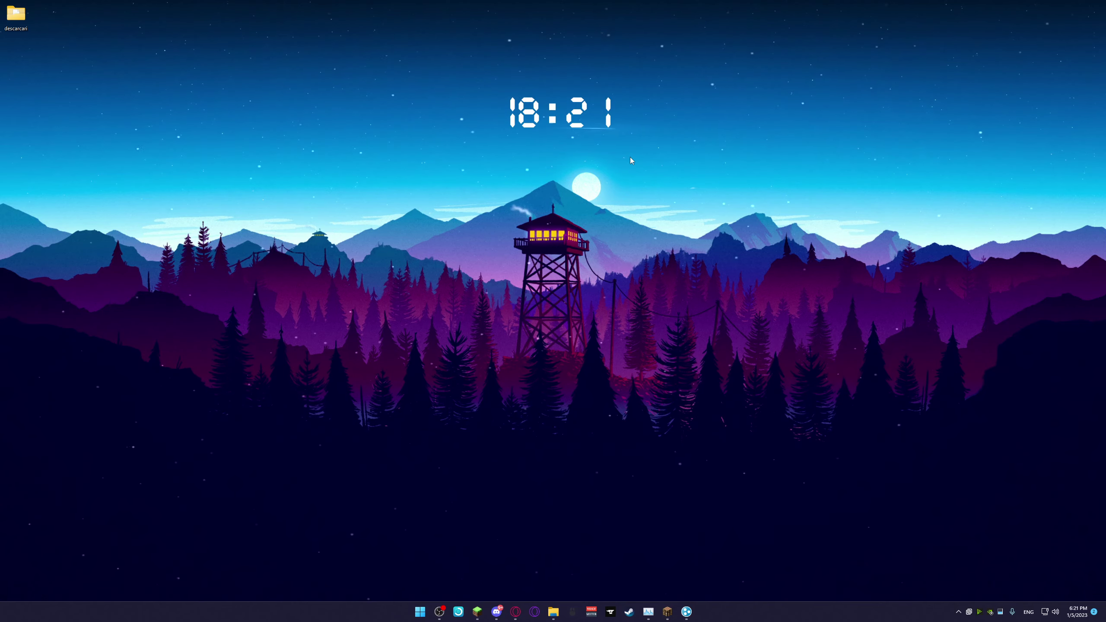